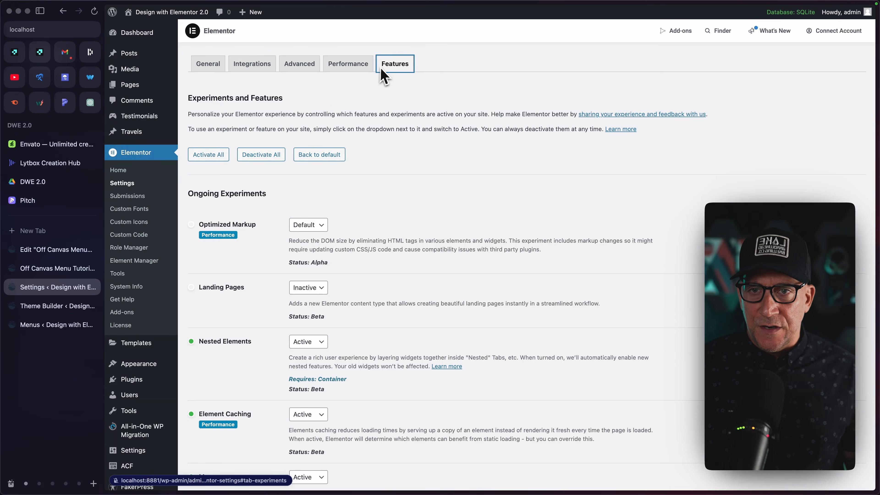
Check the status of the Menu feature in the Elementor experiments and list the header templates in Theme Builder.
scroll(255, 320, down, 5)
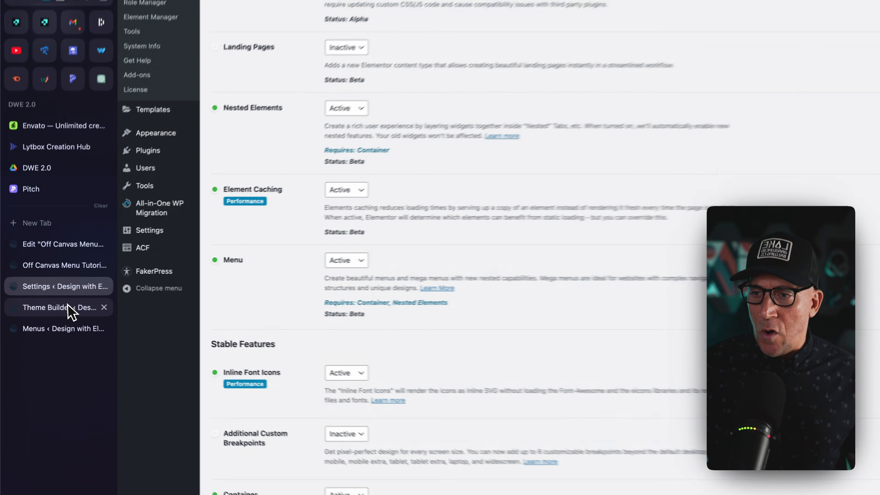
click(86, 311)
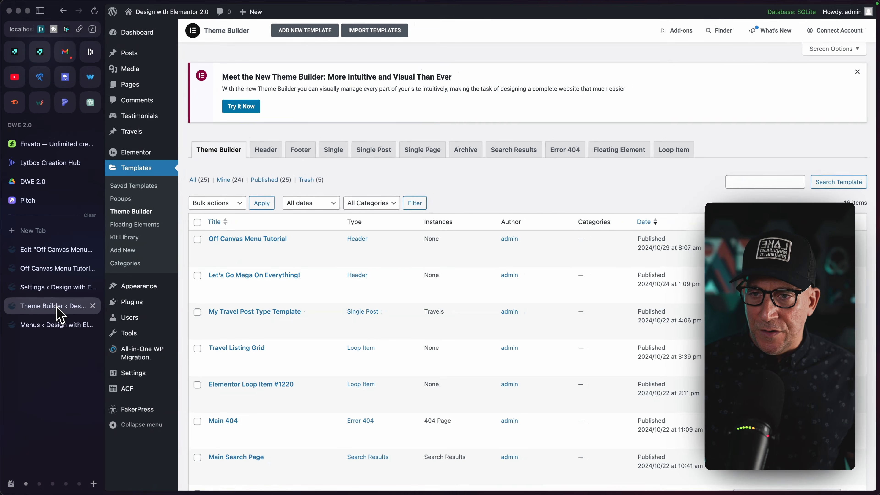
click(274, 151)
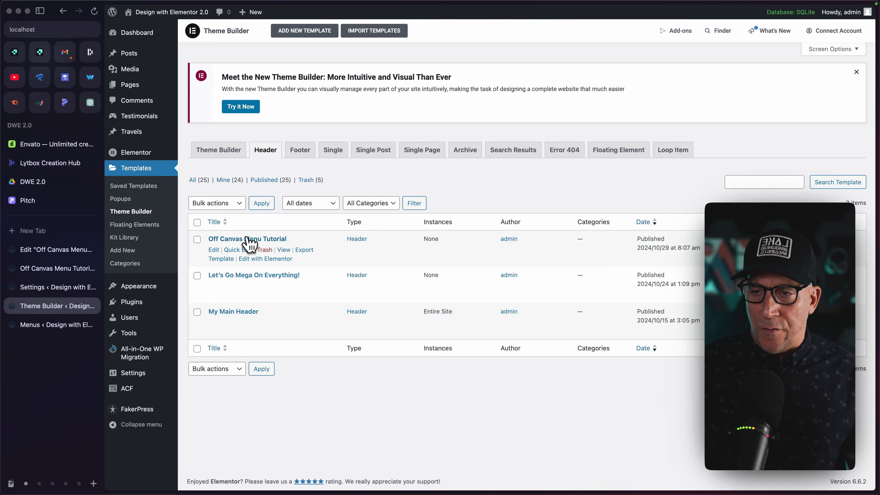
Switch to the Off Canvas Menu Tutorial header in the editor and add an empty Flexbox container below the navigation header.
click(50, 250)
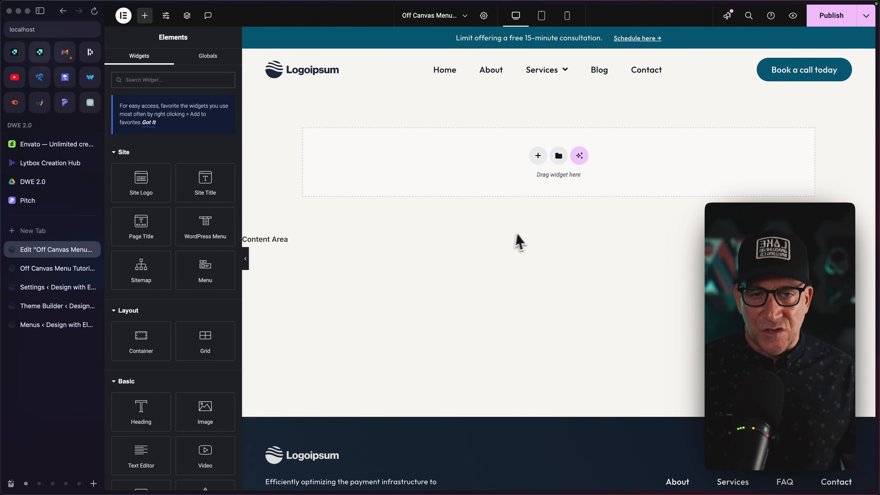
click(40, 10)
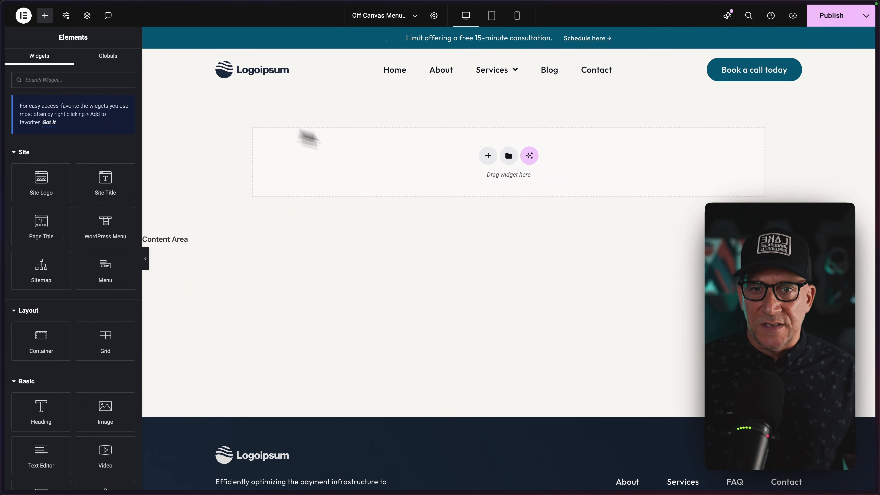
click(487, 157)
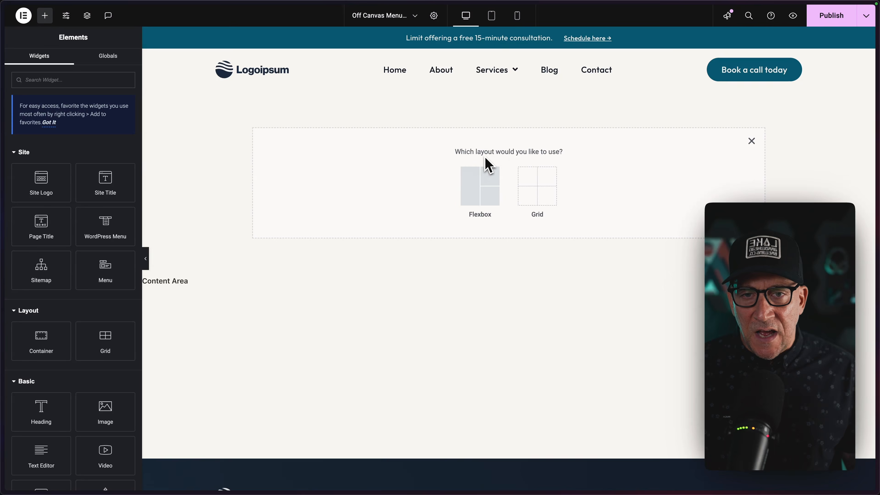
click(474, 181)
click(399, 183)
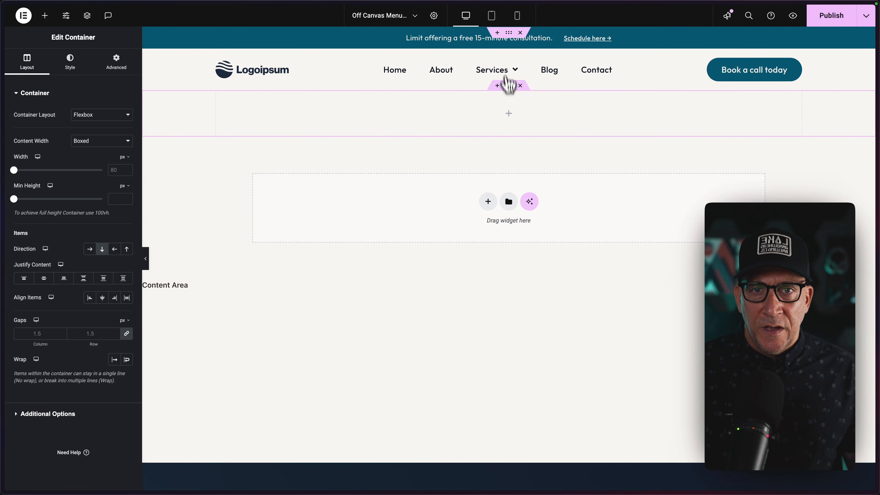
Copy the navigation header container and paste its style onto the new empty container.
click(509, 56)
scroll(509, 57, down, 1)
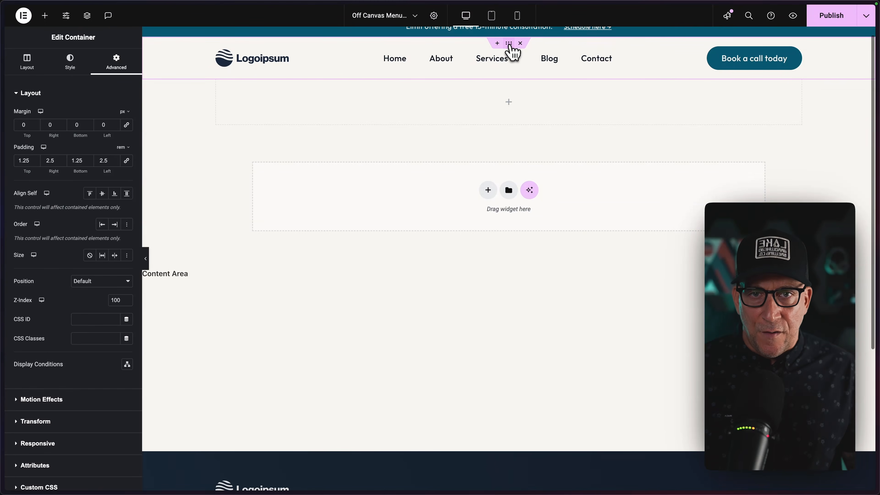
right_click(510, 45)
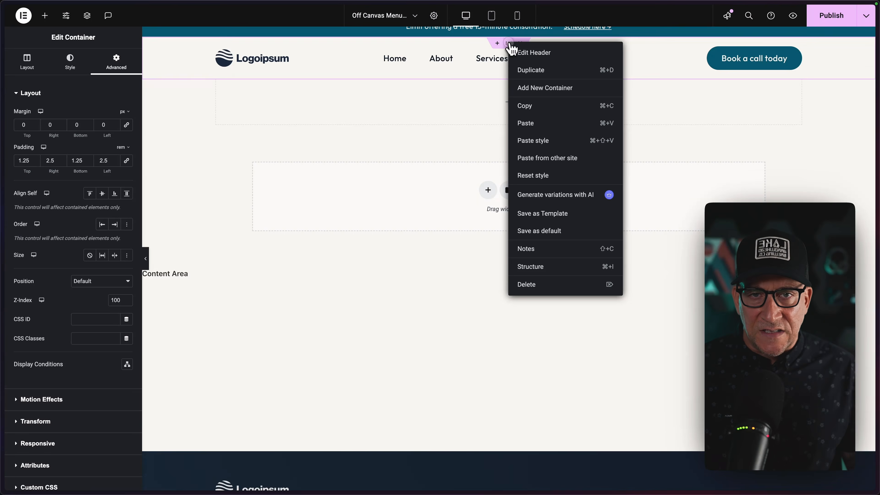
click(529, 106)
click(508, 75)
right_click(508, 75)
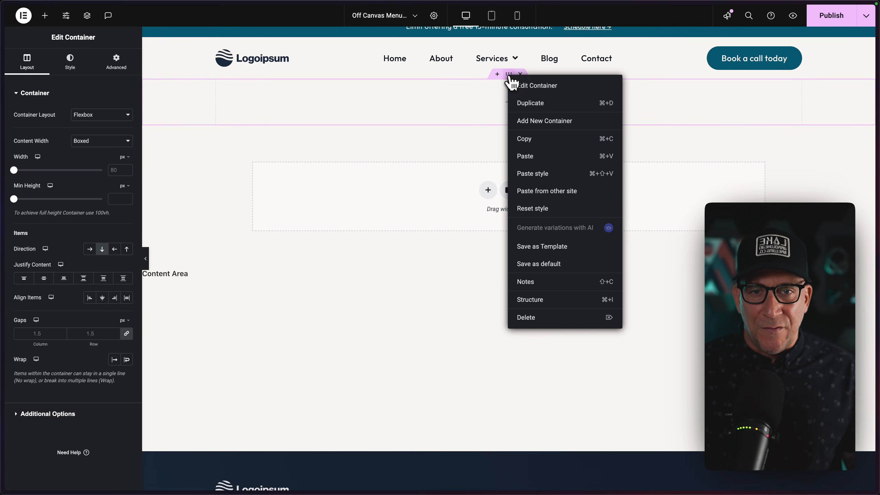
click(526, 160)
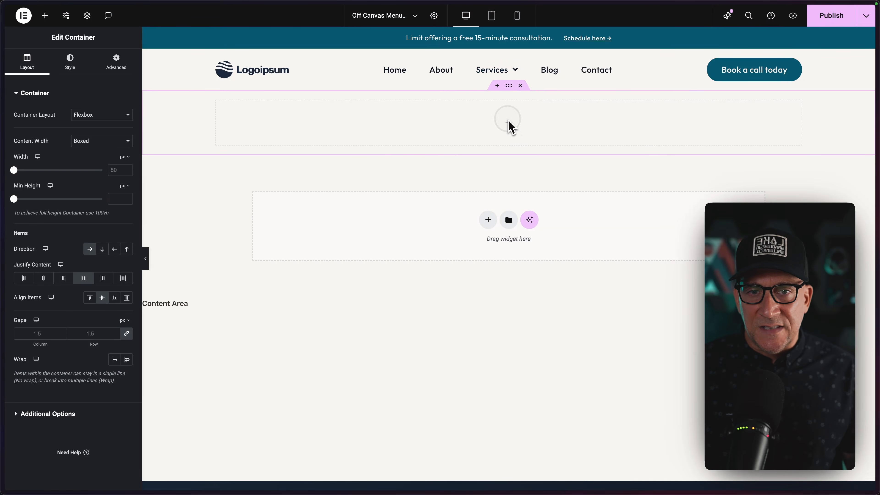
Search the widgets for "off" and add an Off-Canvas widget to the new container.
click(509, 122)
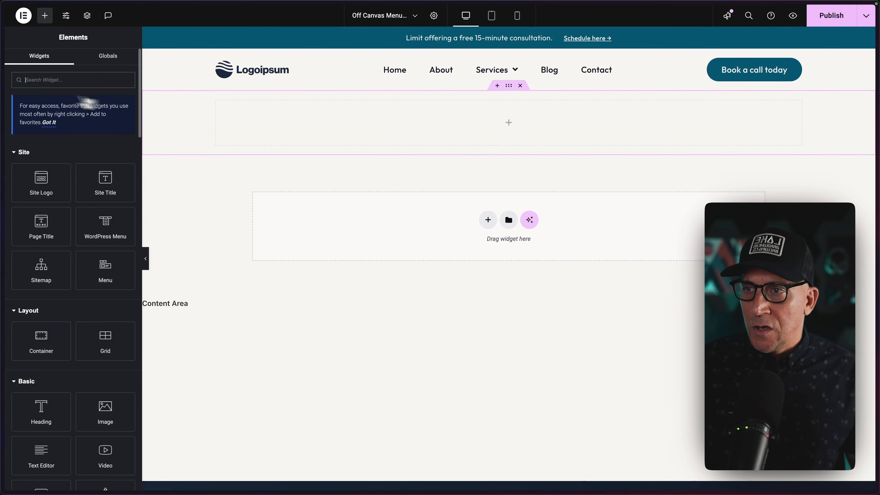
text(off)
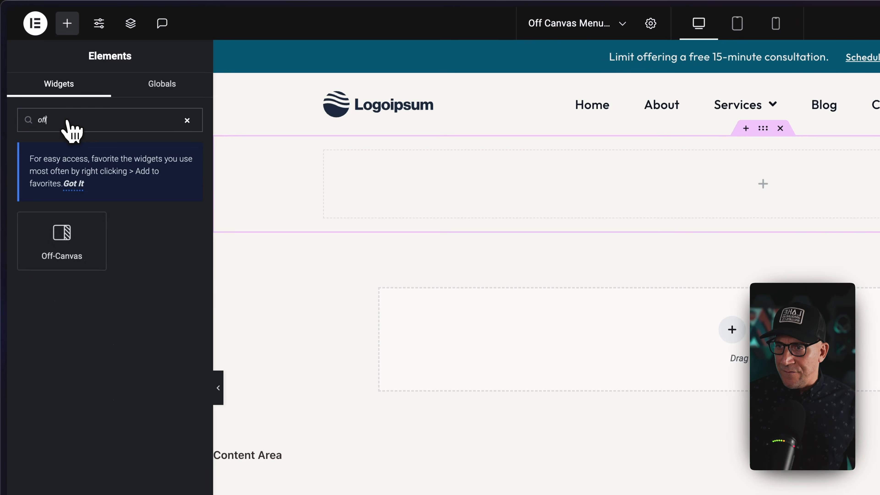
drag(61, 240, 401, 199)
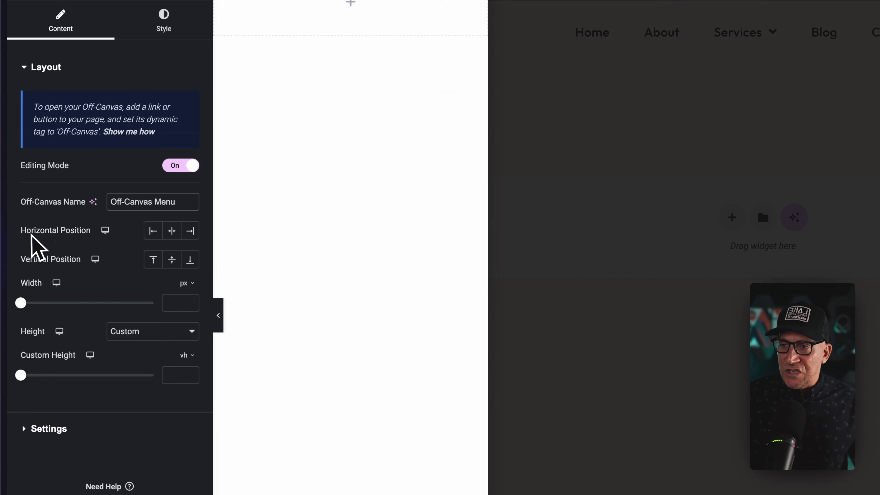
Try the centre horizontal position for the off-canvas and set it to End.
click(172, 231)
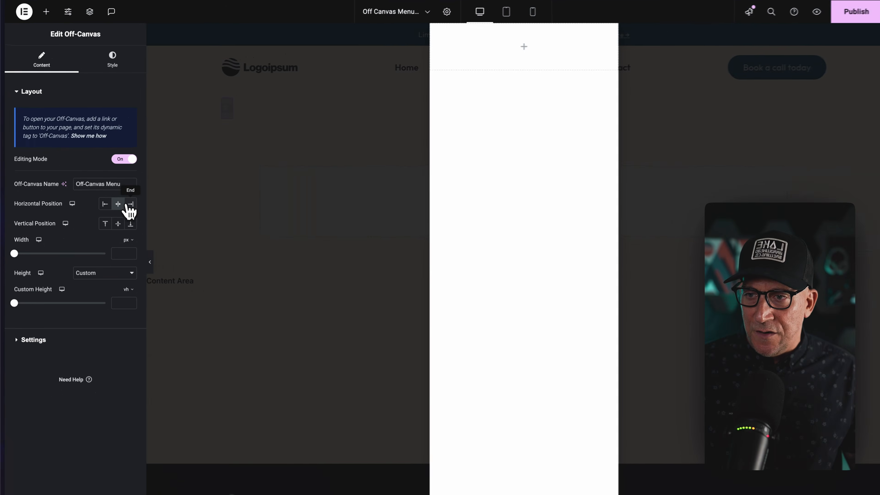
click(130, 204)
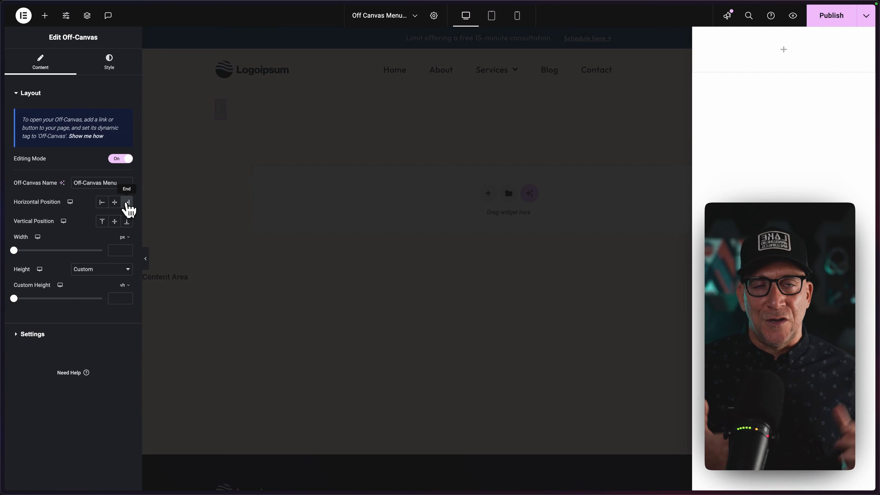
click(115, 202)
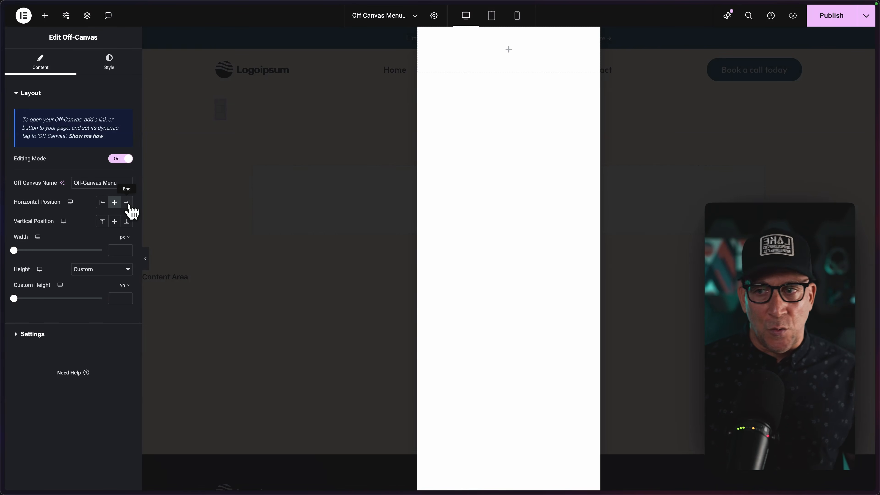
click(128, 204)
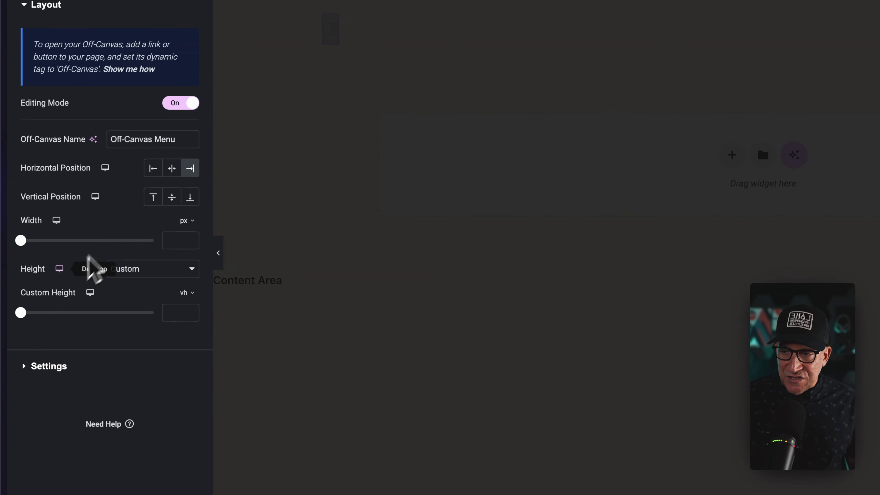
Try the off-canvas vertical positions with a custom height of 32 vh and clear that height.
drag(20, 312, 43, 298)
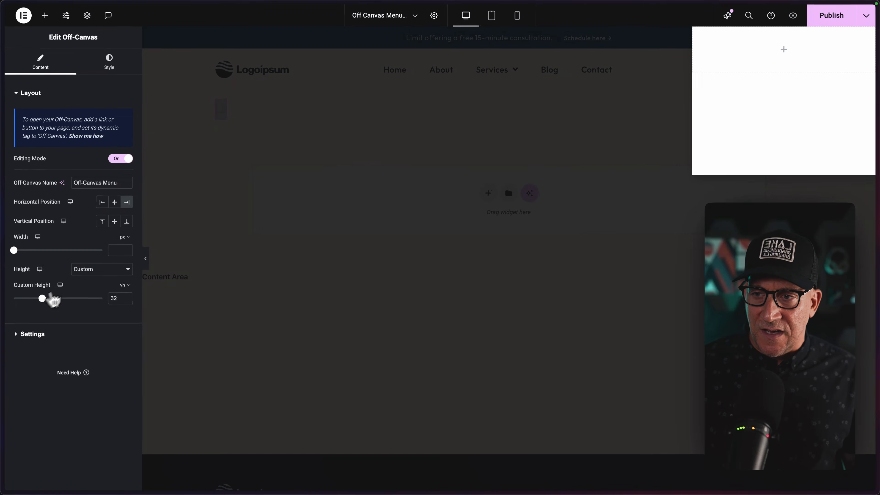
click(115, 221)
click(127, 221)
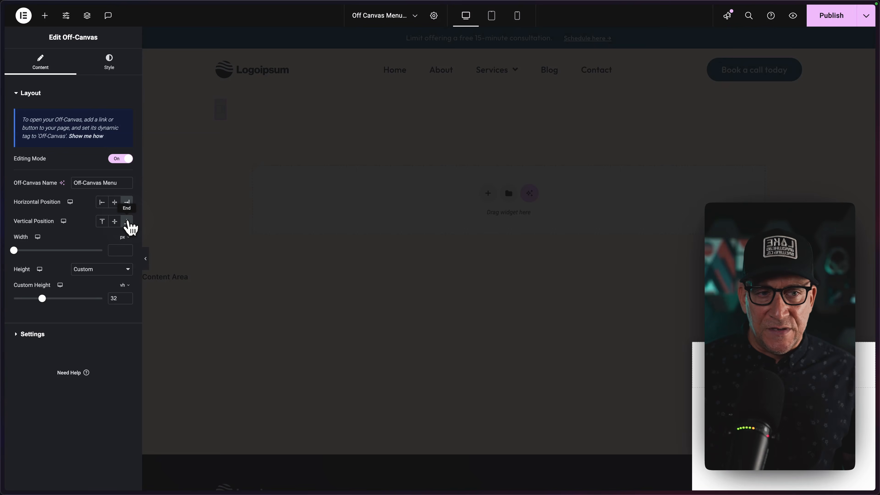
click(115, 221)
click(104, 223)
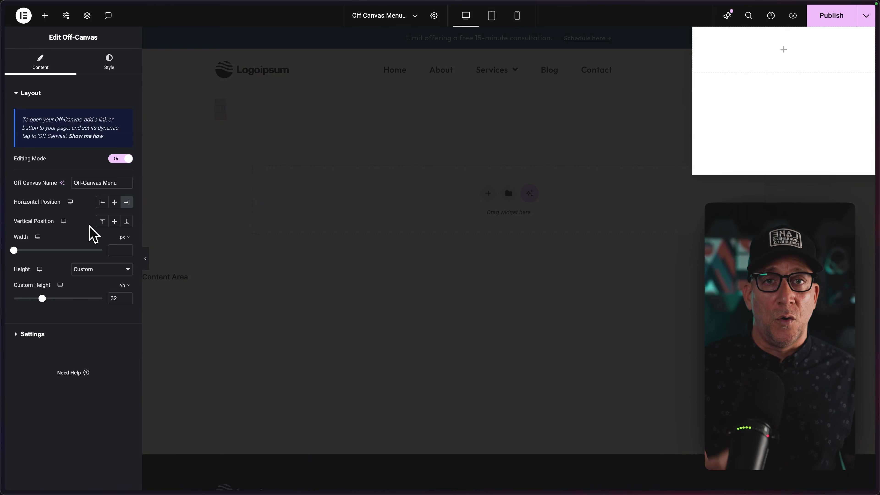
drag(123, 299, 108, 300)
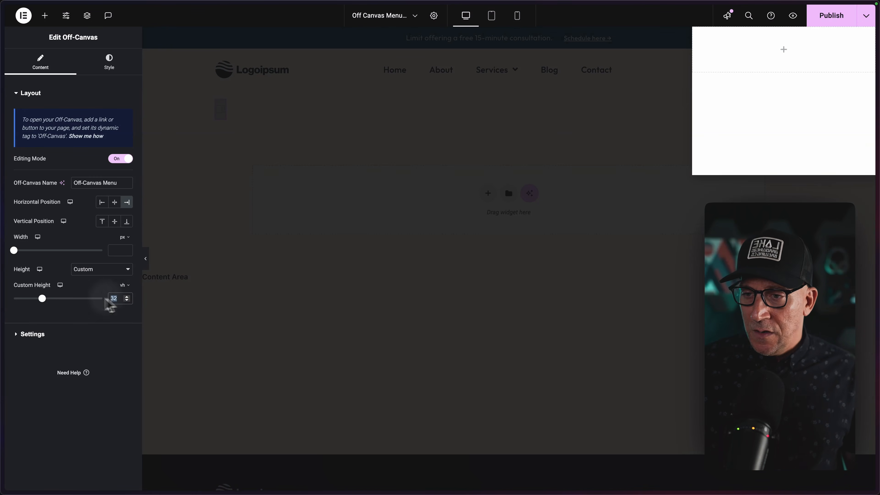
key(BackSpace)
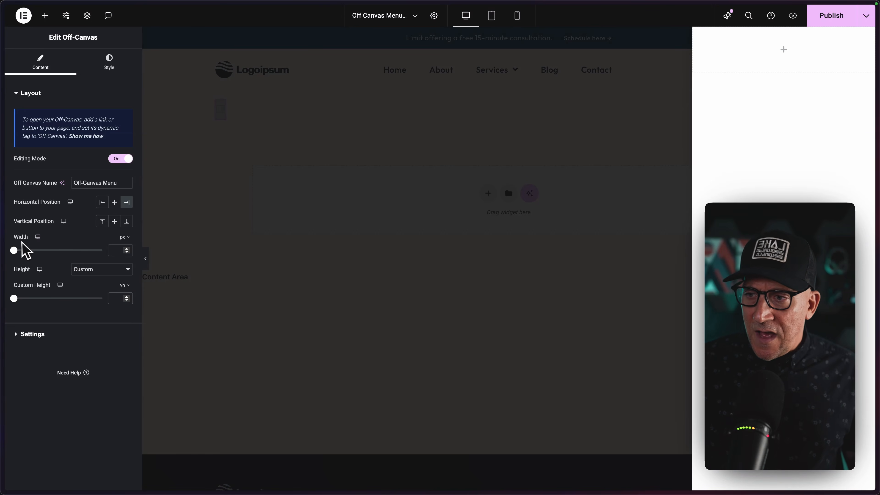
Set the off-canvas width to 31.25 rem, taking the rem equivalent of 500 px from the PX to REM converter.
drag(14, 250, 103, 250)
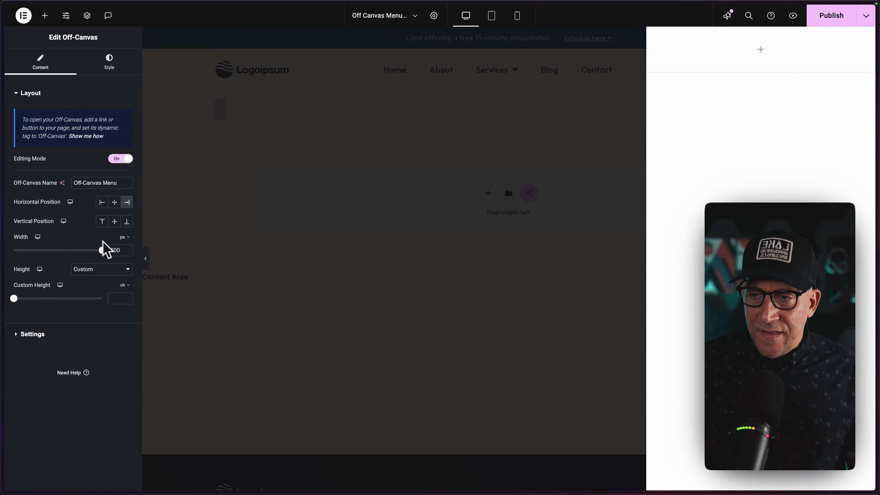
click(123, 239)
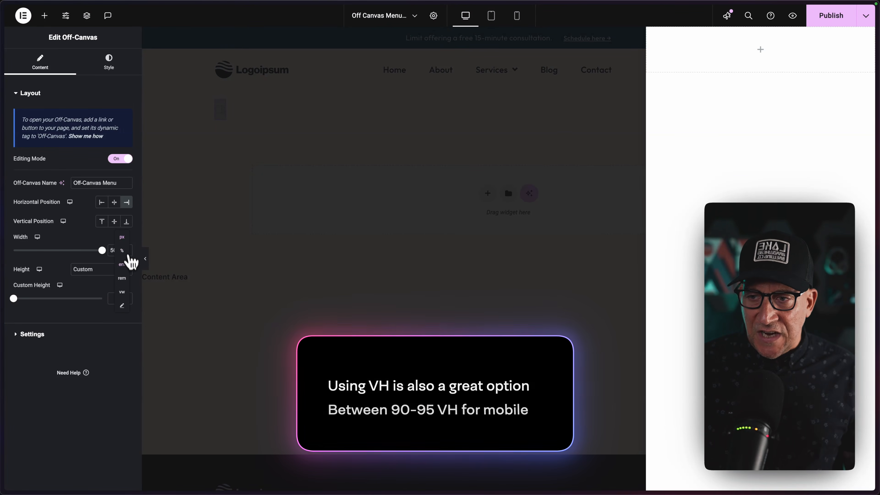
click(122, 278)
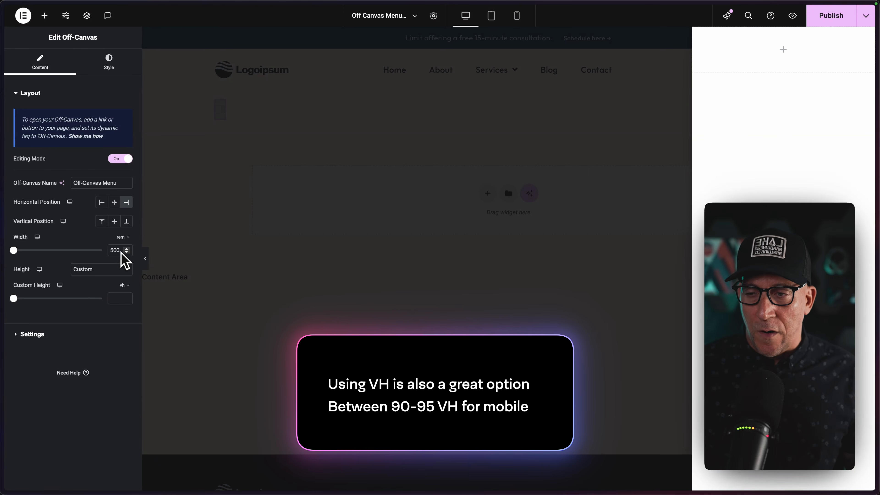
click(30, 346)
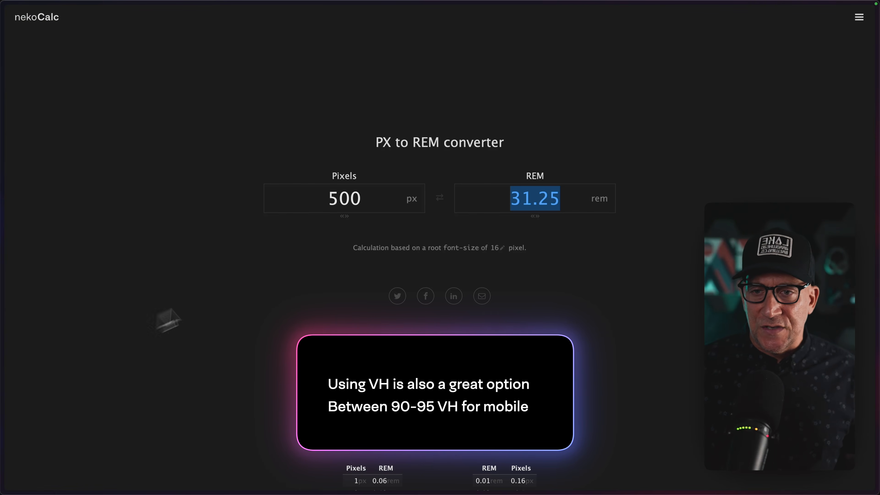
drag(567, 198, 507, 197)
key(ctrl+c)
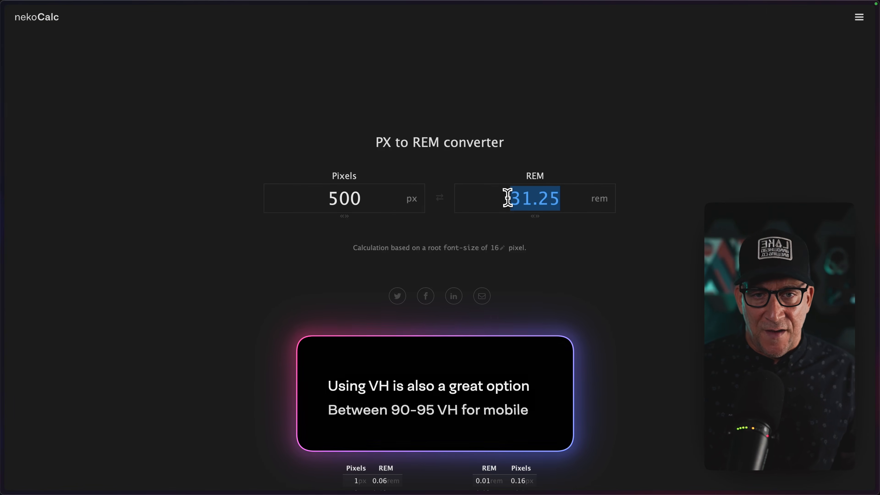
mouse_move(16, 258)
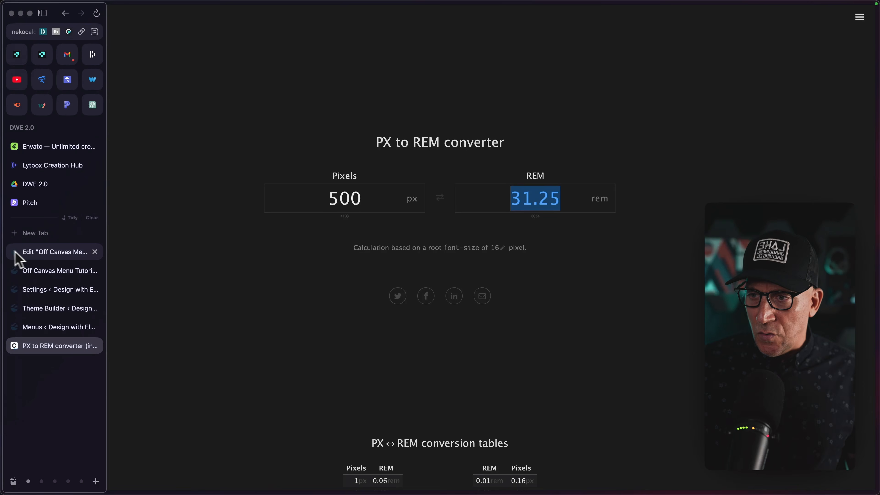
click(41, 253)
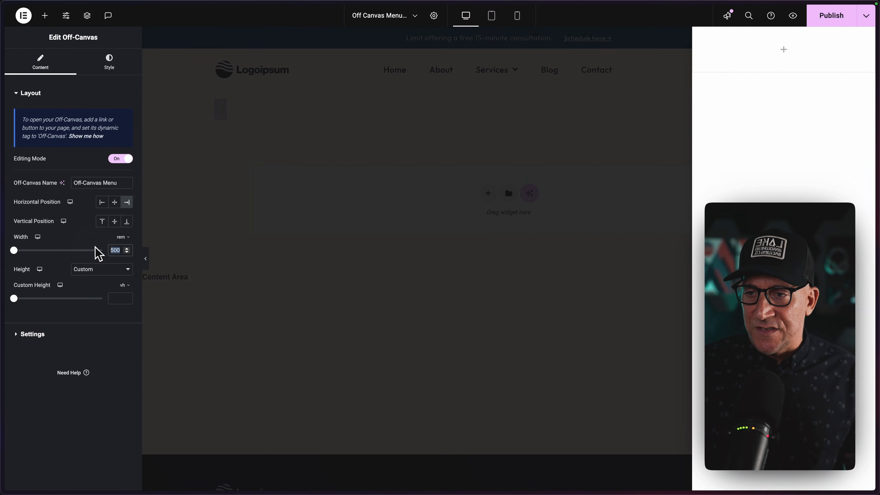
key(ctrl+v)
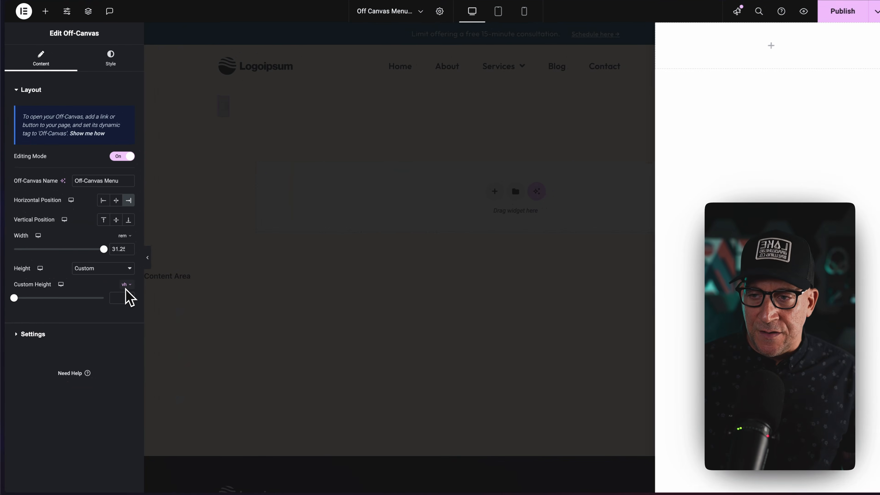
Try a custom height of 50 vh for the off-canvas and set it to 100 vh.
drag(13, 298, 60, 300)
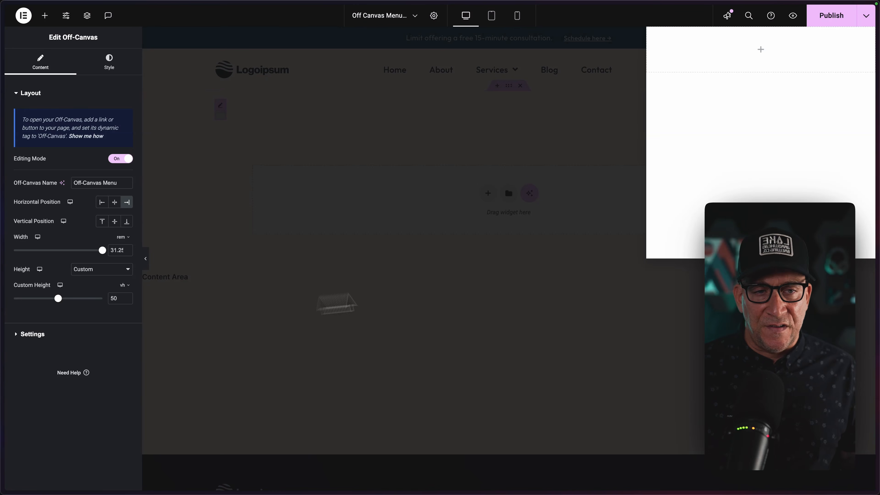
drag(69, 298, 109, 299)
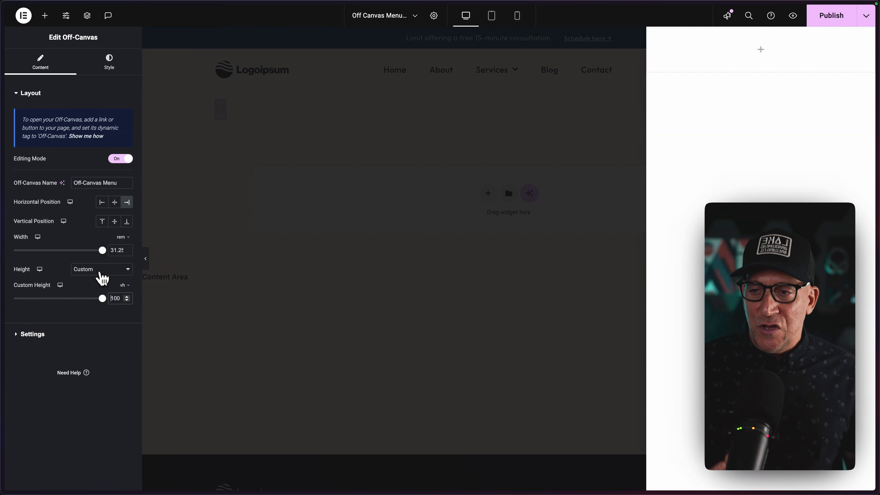
Try the Fit To Content height for the off-canvas and switch it back to Custom.
click(98, 269)
click(97, 260)
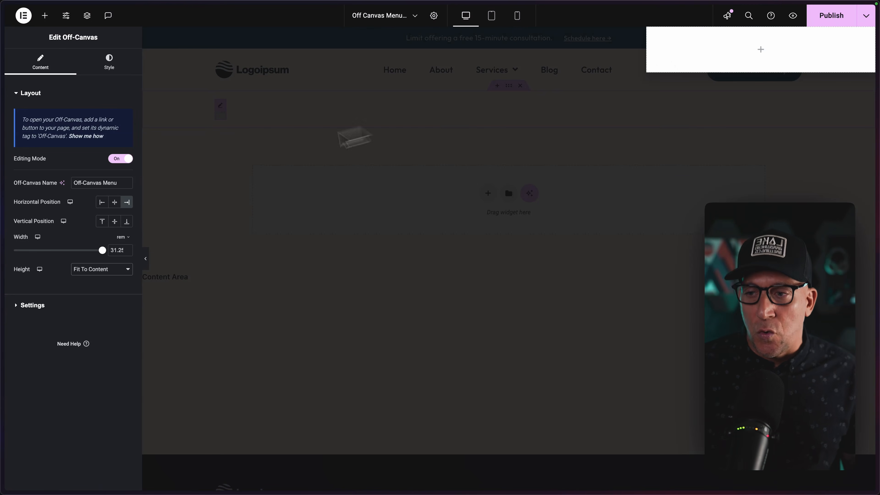
click(88, 271)
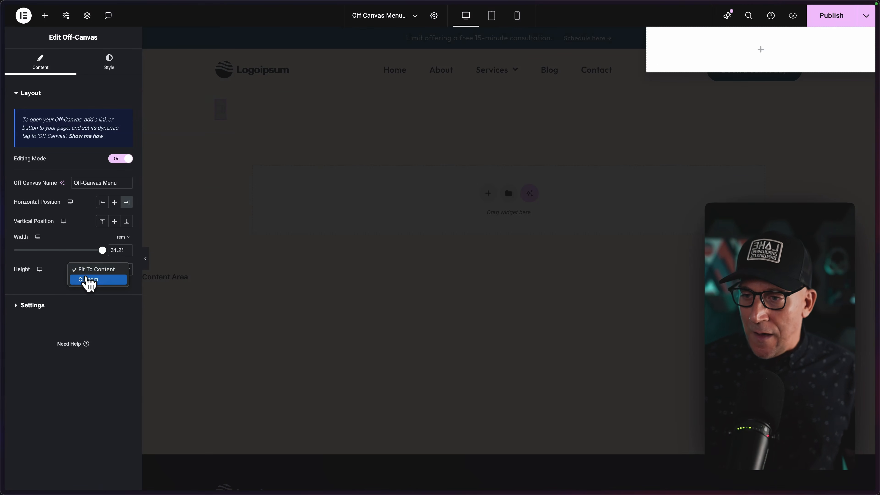
click(88, 280)
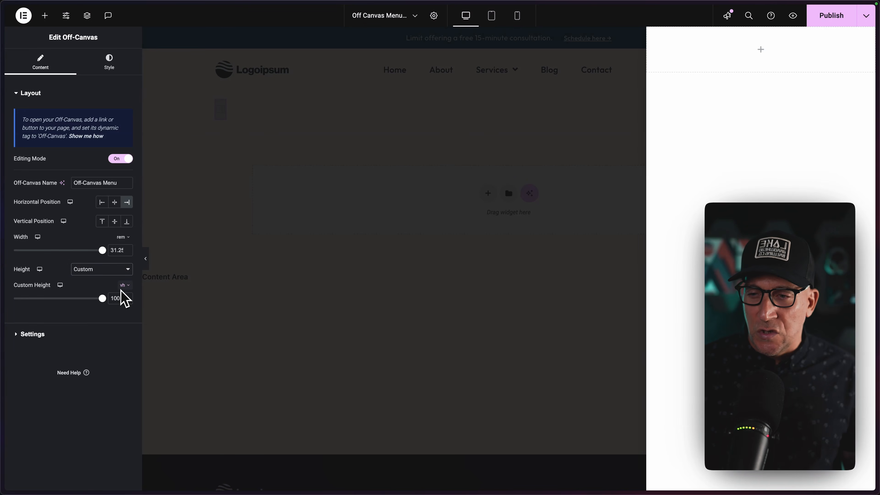
Examine the off-canvas animation and interaction settings, including the Disable Page Scrolling option.
click(66, 331)
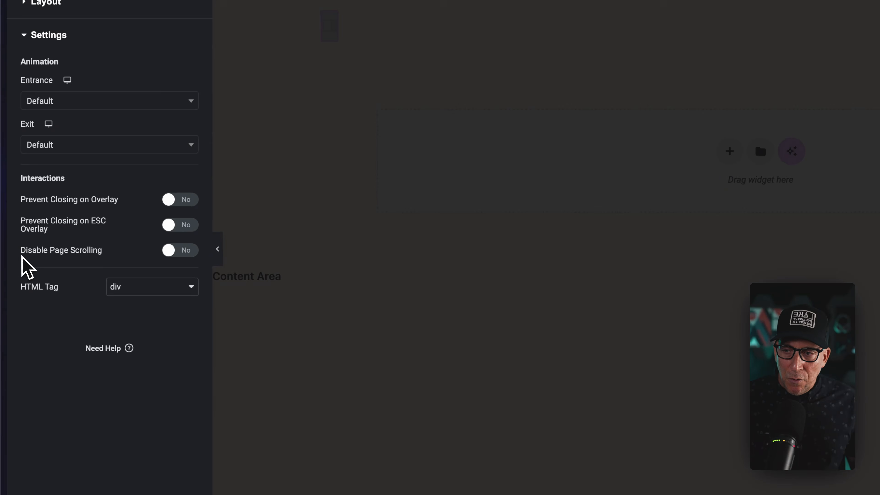
drag(22, 257, 98, 261)
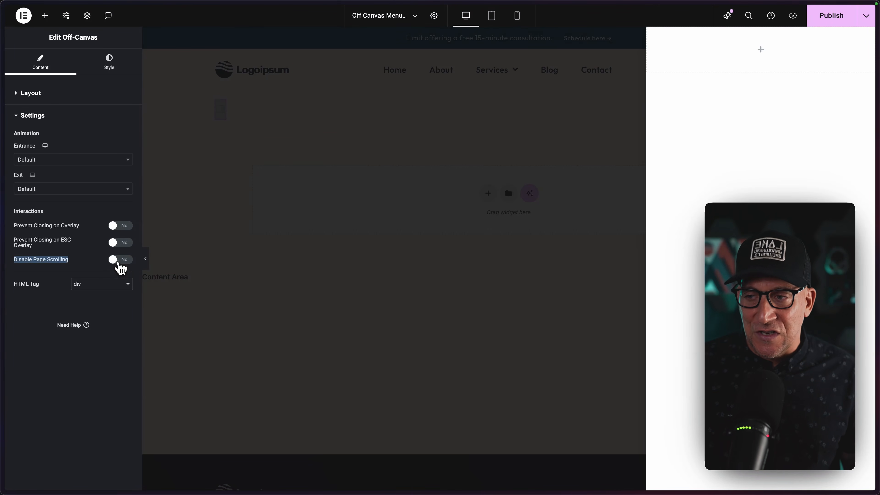
click(120, 266)
click(116, 268)
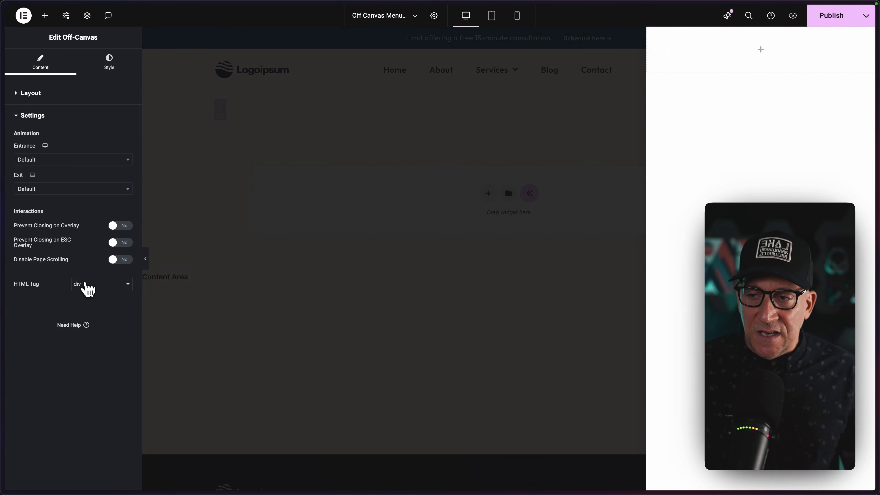
Try nav as the off-canvas HTML tag and set it back to div.
click(87, 284)
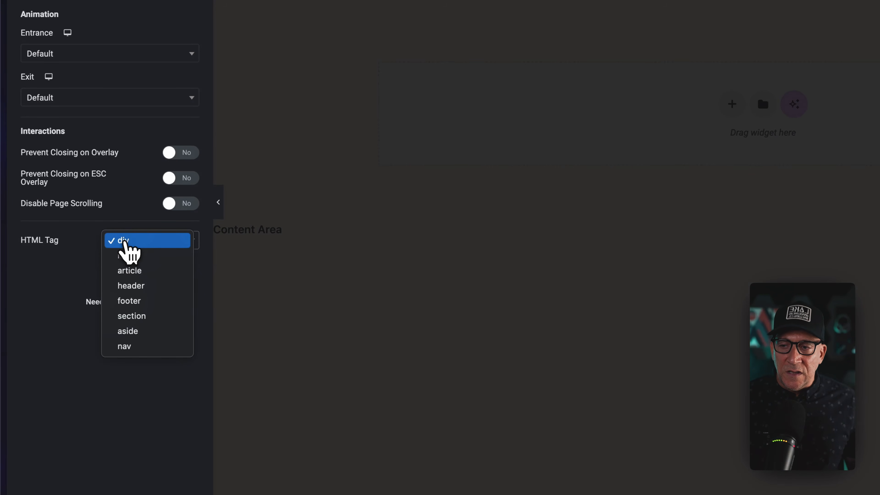
click(134, 345)
click(139, 245)
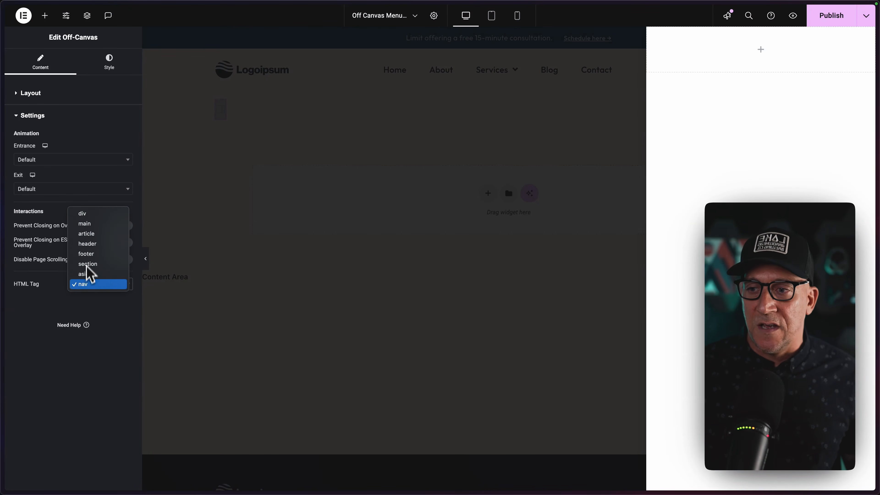
click(84, 214)
Set the horizontal position of the off-canvas to Start in its layout settings.
click(18, 93)
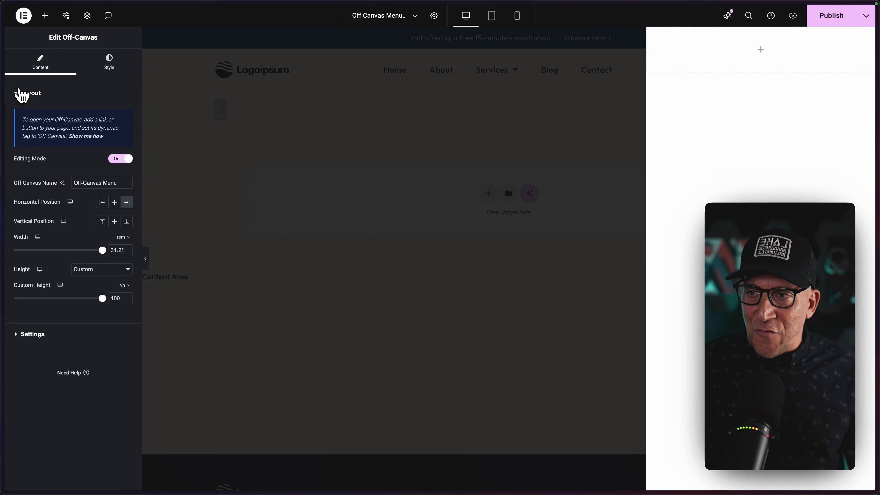
click(102, 203)
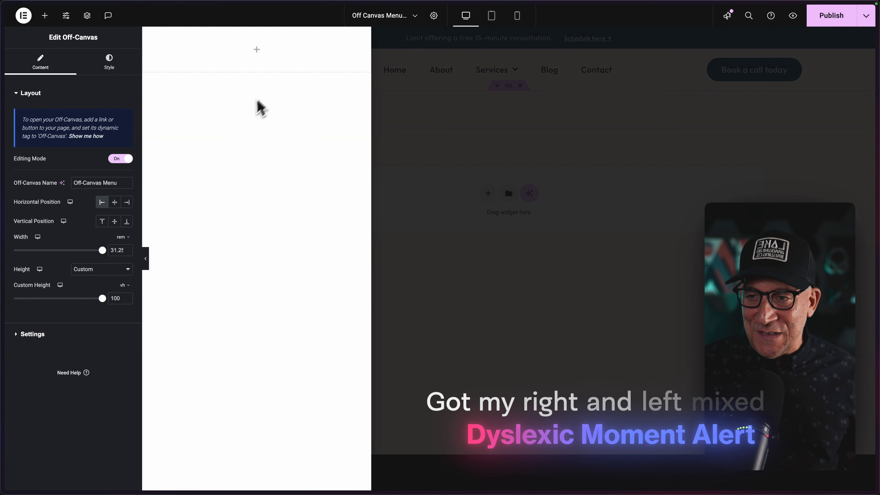
Try a 25 px border radius on all off-canvas corners, clear it, and look at the box shadow options.
click(99, 69)
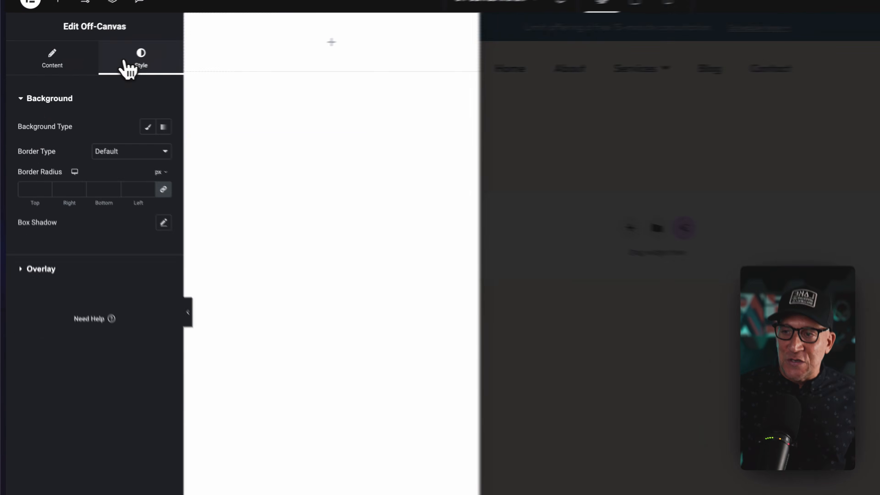
click(149, 189)
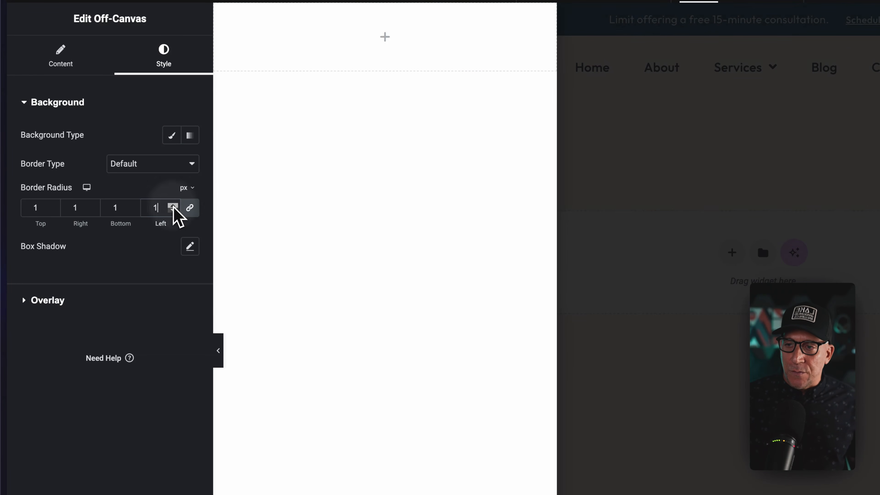
triple_click(173, 205)
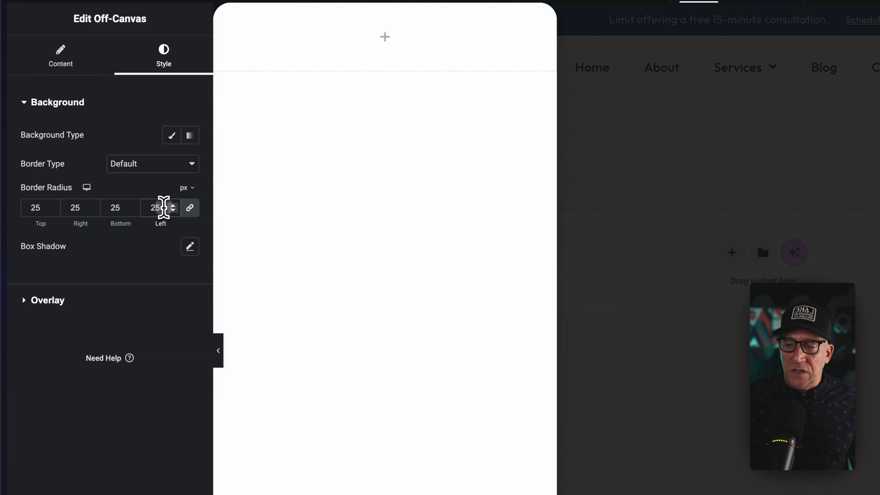
key(BackSpace)
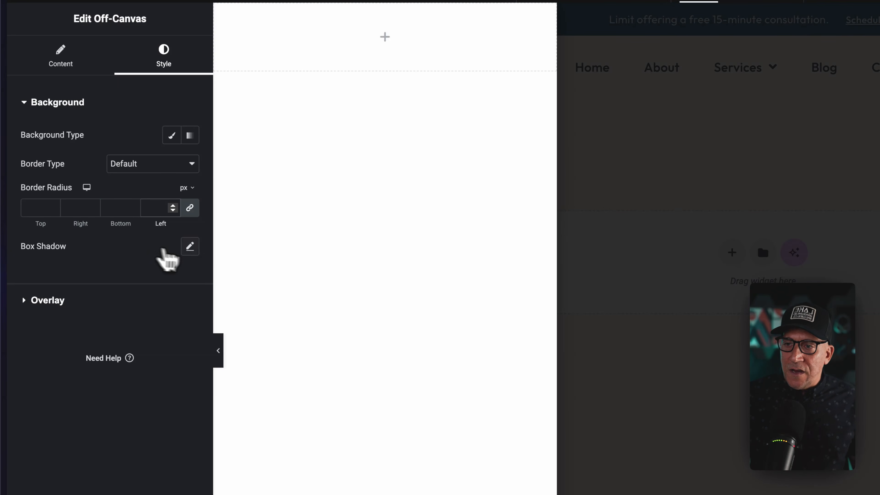
click(190, 247)
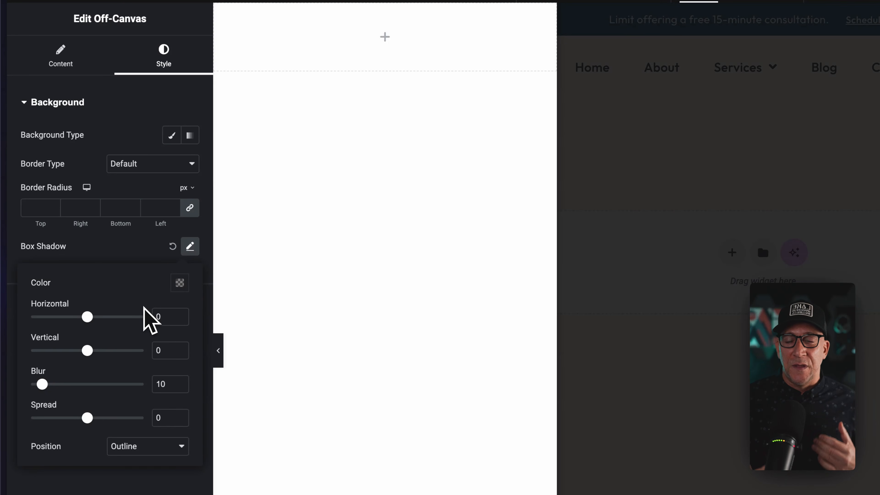
click(121, 260)
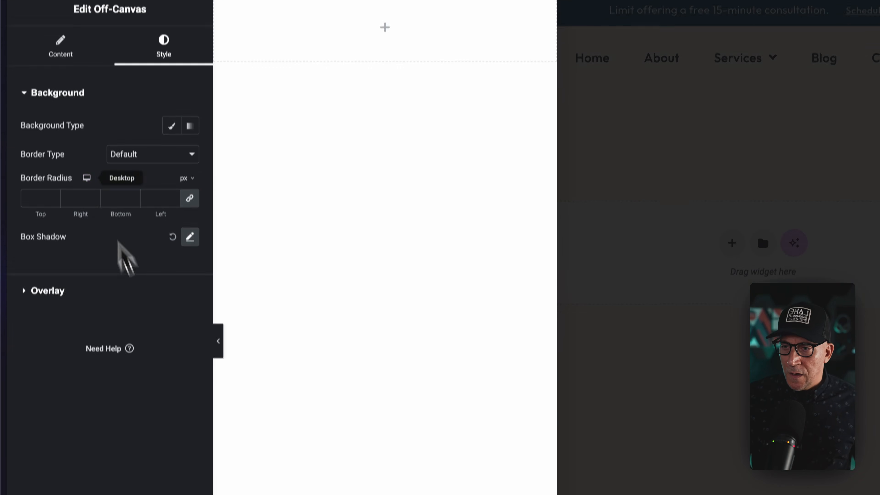
Hide the off-canvas overlay in its style settings and show it again.
click(72, 265)
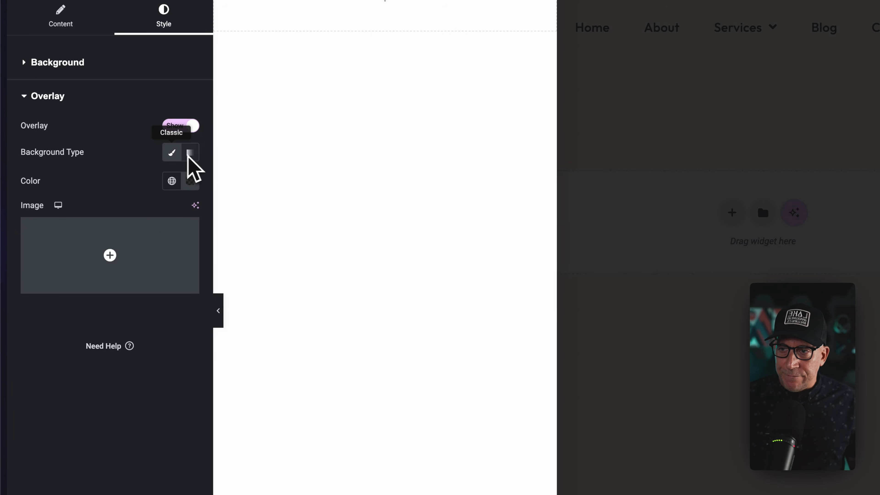
click(180, 126)
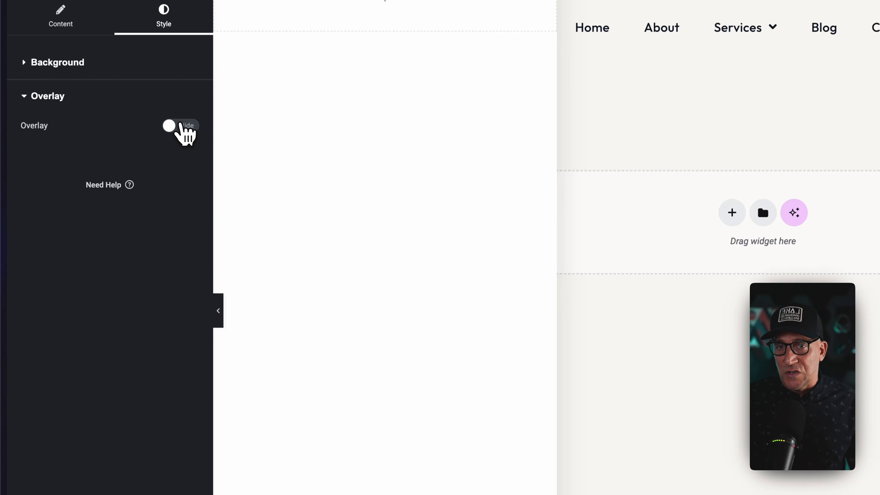
click(180, 125)
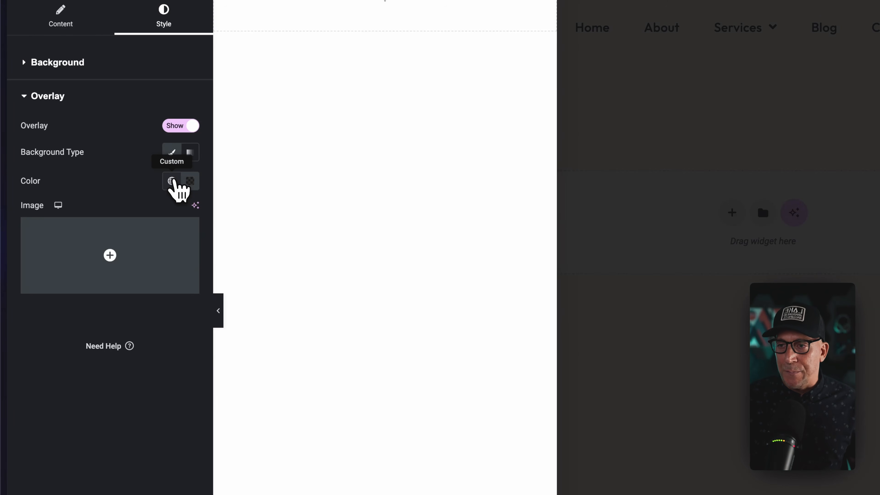
Set the overlay color to the global DWE Dark Text and lower its opacity to about 15%.
click(172, 182)
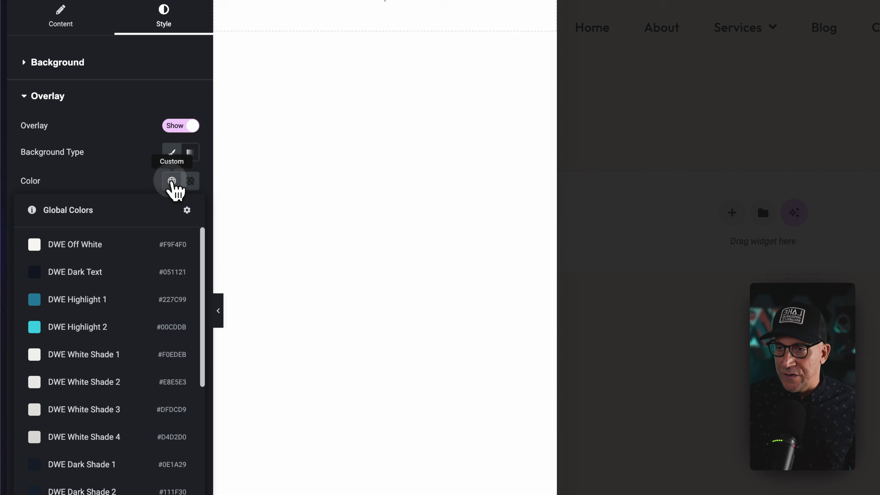
click(88, 270)
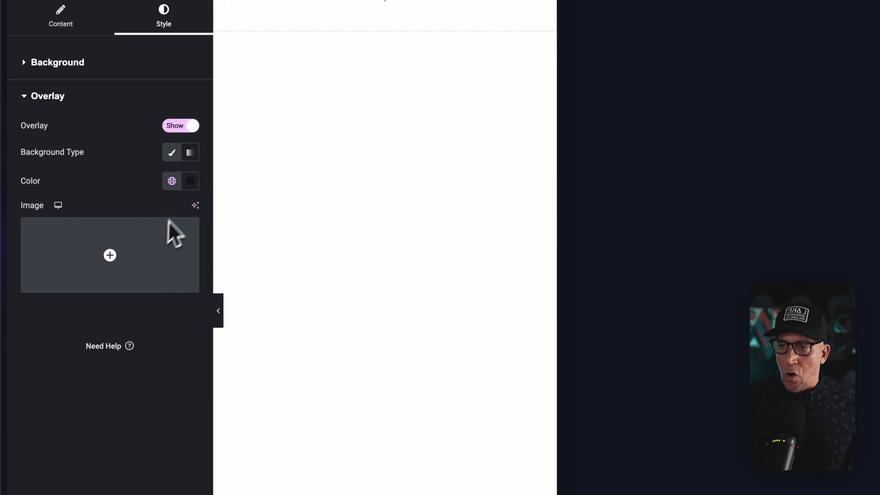
click(190, 183)
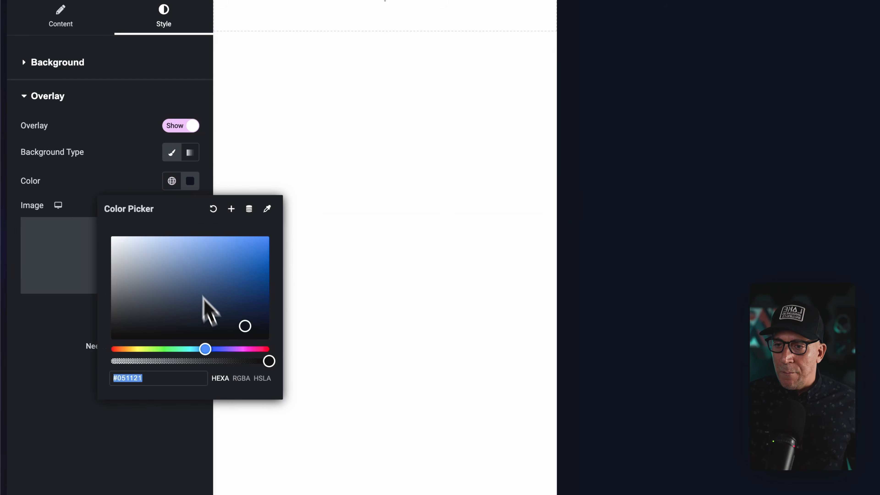
drag(268, 361, 139, 363)
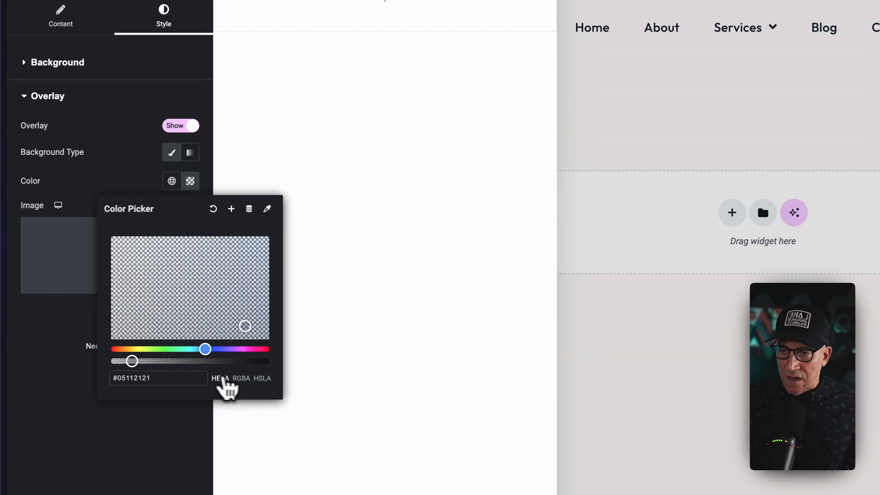
click(241, 378)
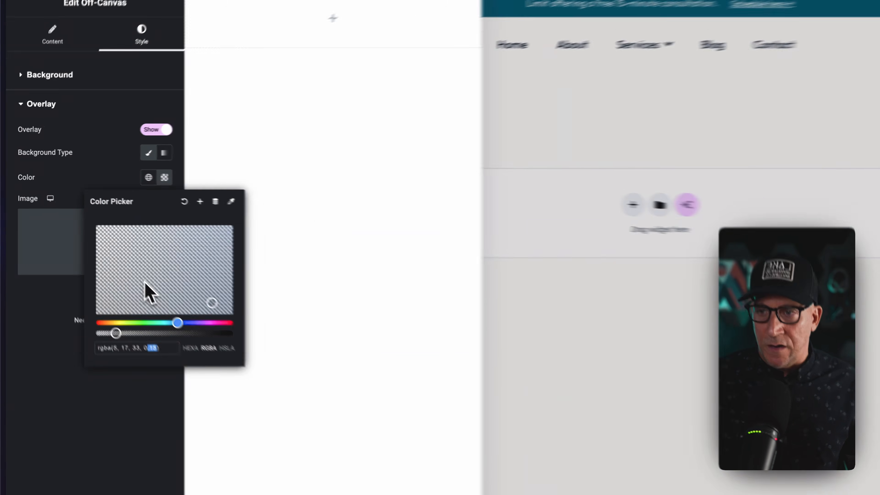
click(483, 247)
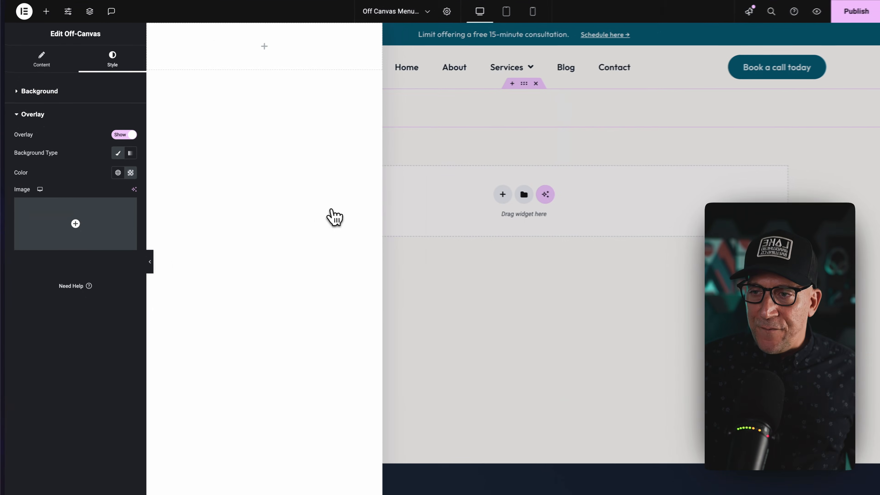
Switch the off-canvas Editing Mode off and on to compare the page with the panel hidden and shown.
click(50, 64)
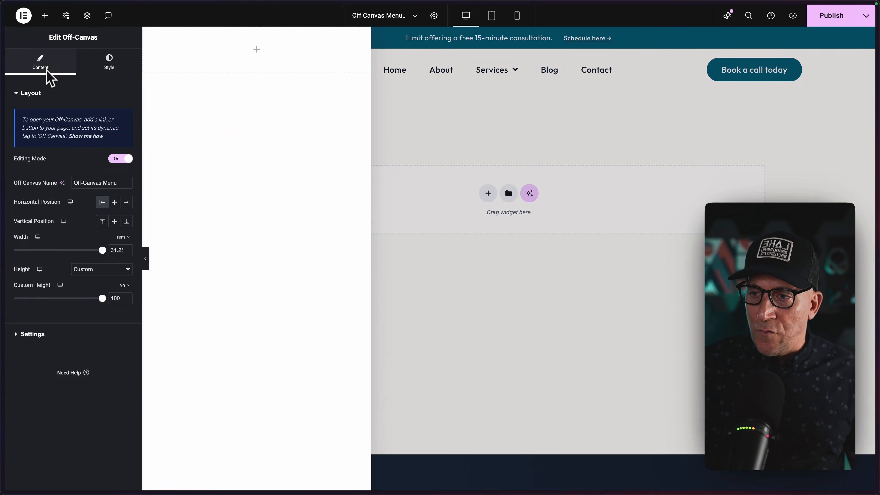
click(119, 160)
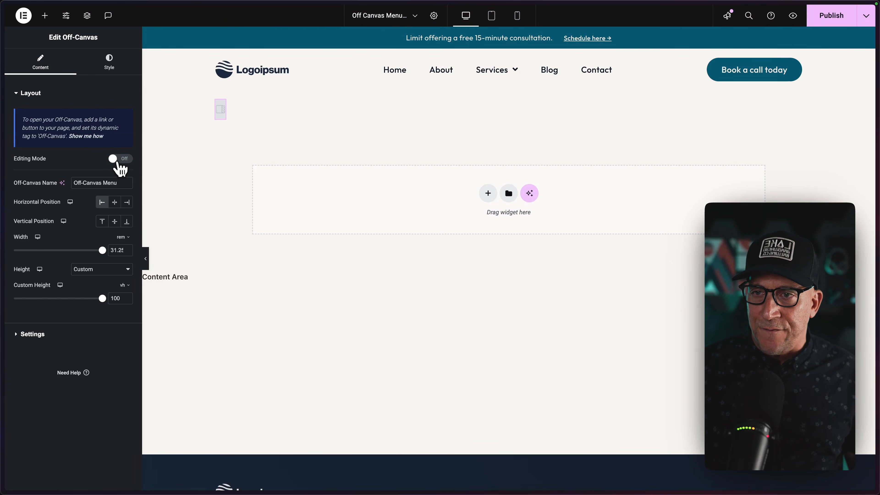
click(119, 163)
click(119, 162)
click(119, 163)
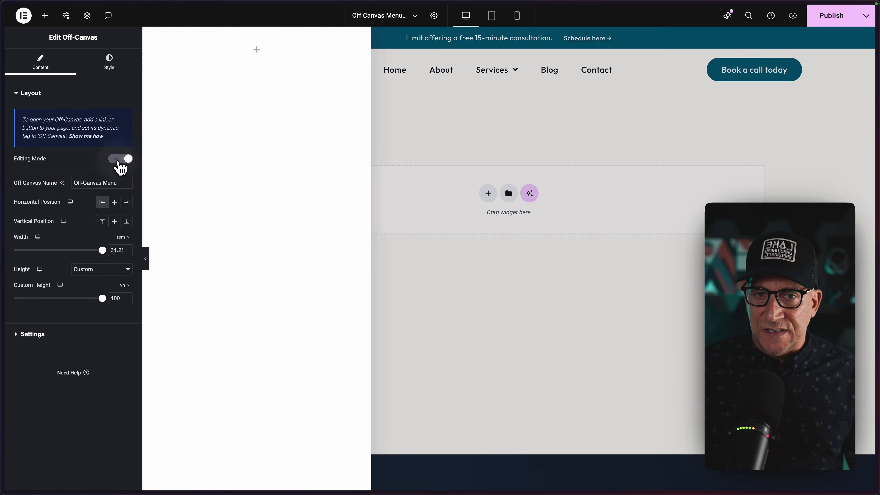
click(120, 163)
click(120, 163)
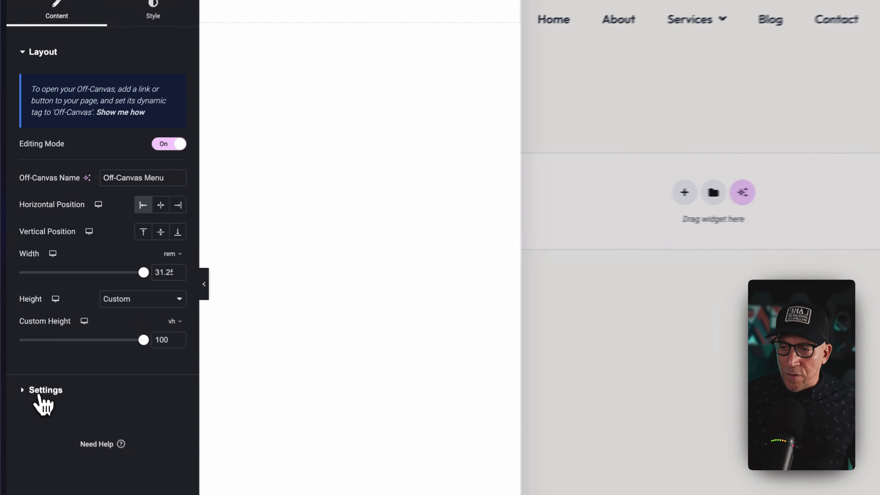
Set the off-canvas entrance animation to Fade In Left and its exit animation to Fade Out Left.
click(31, 334)
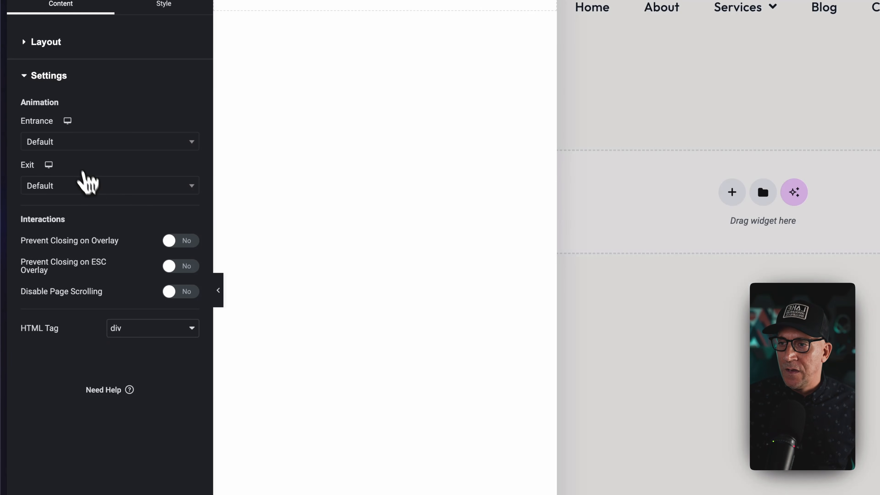
click(72, 142)
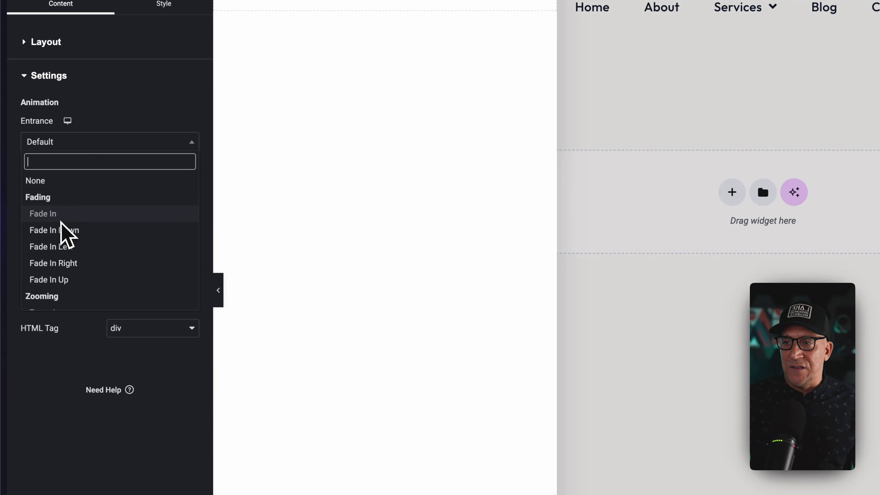
scroll(62, 219, down, 9)
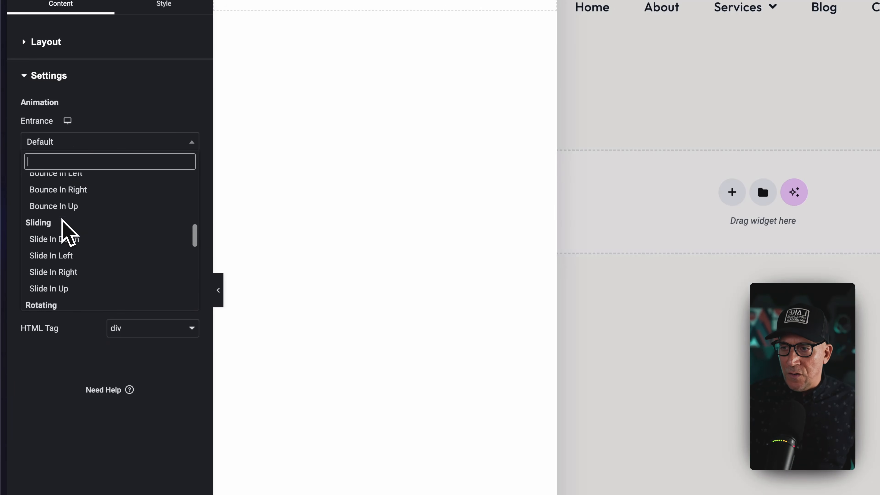
scroll(61, 220, down, 1)
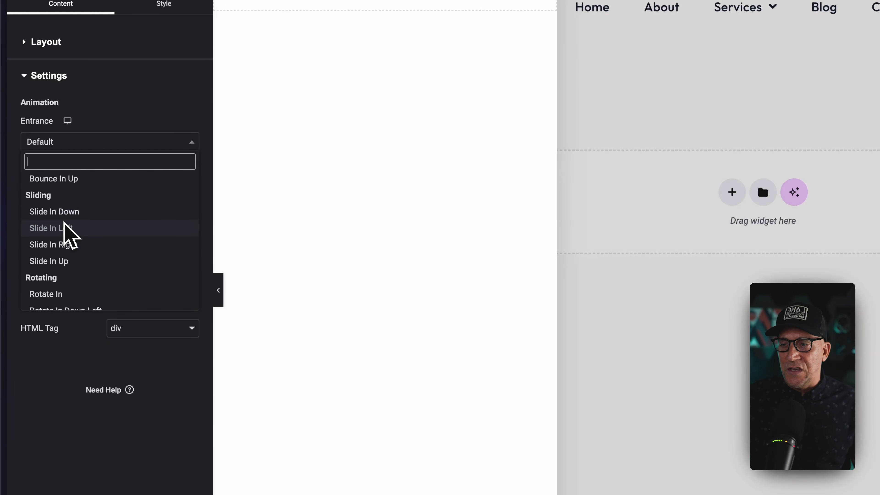
scroll(64, 224, down, 5)
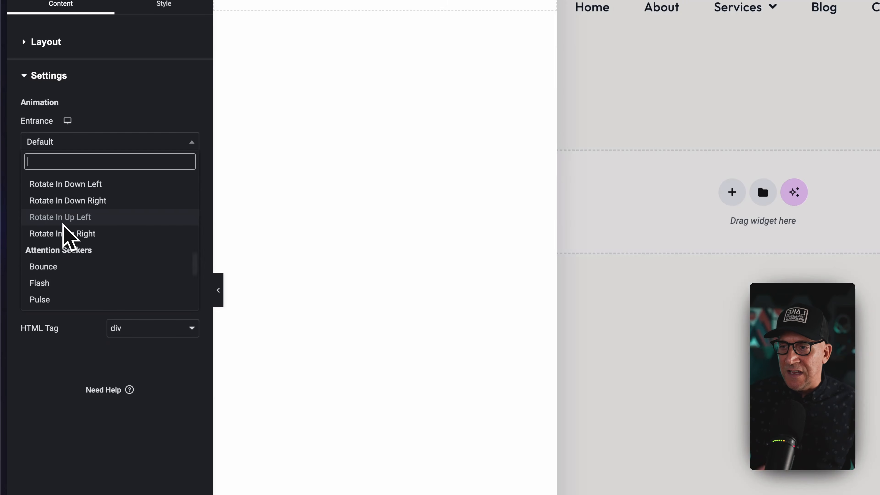
scroll(63, 225, up, 7)
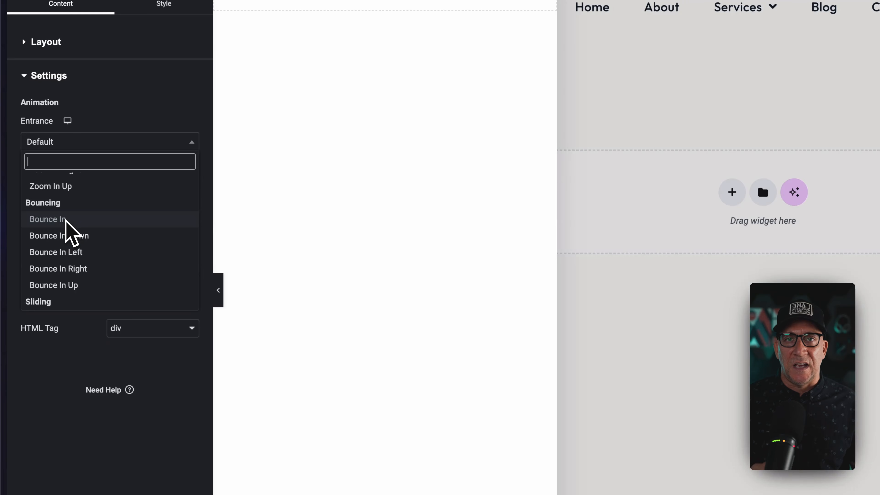
scroll(66, 229, up, 8)
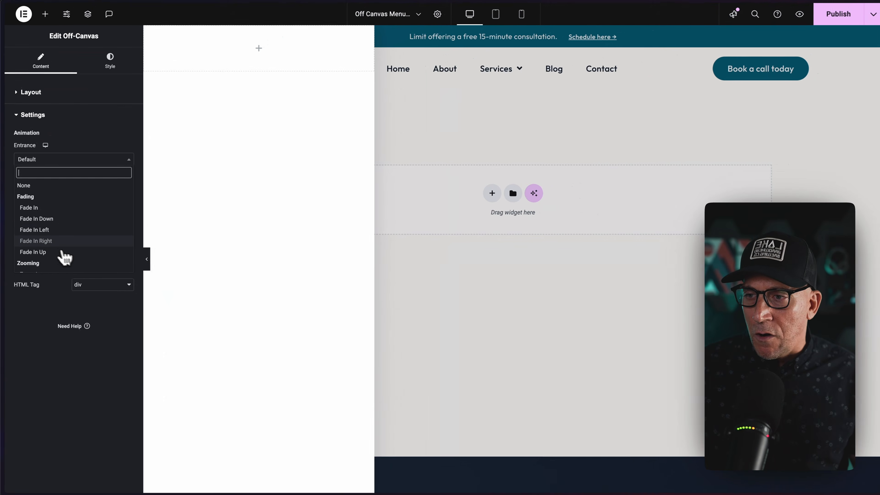
click(34, 229)
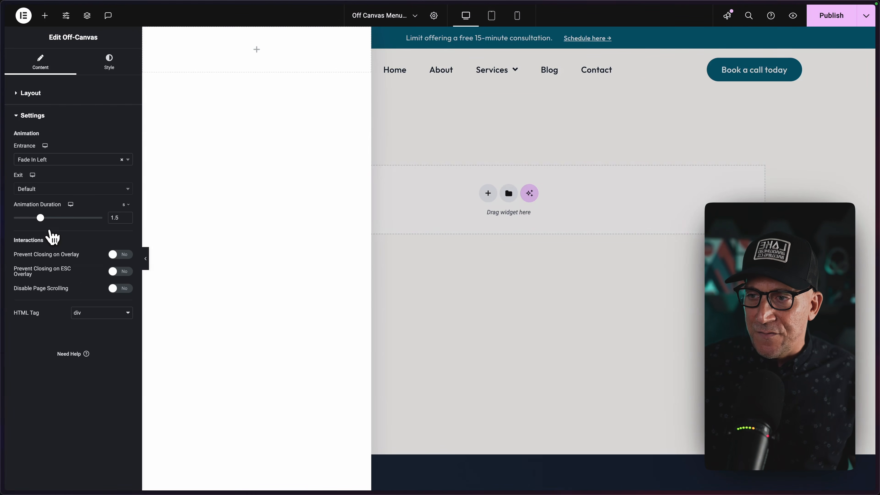
click(49, 191)
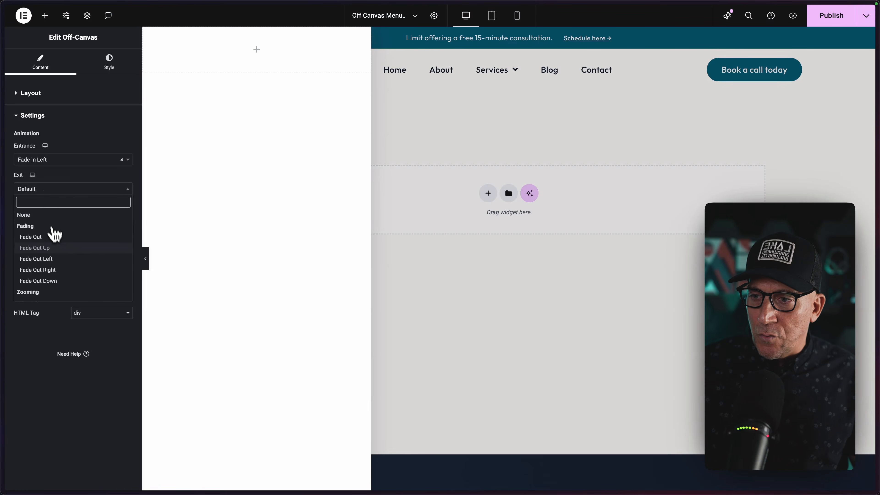
click(57, 262)
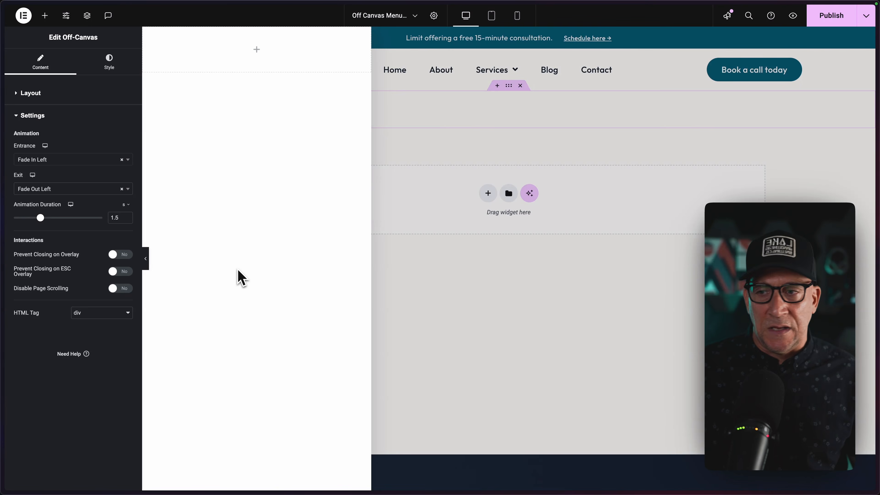
Switch the off-canvas Editing Mode off and on to preview the chosen fade animations.
click(30, 92)
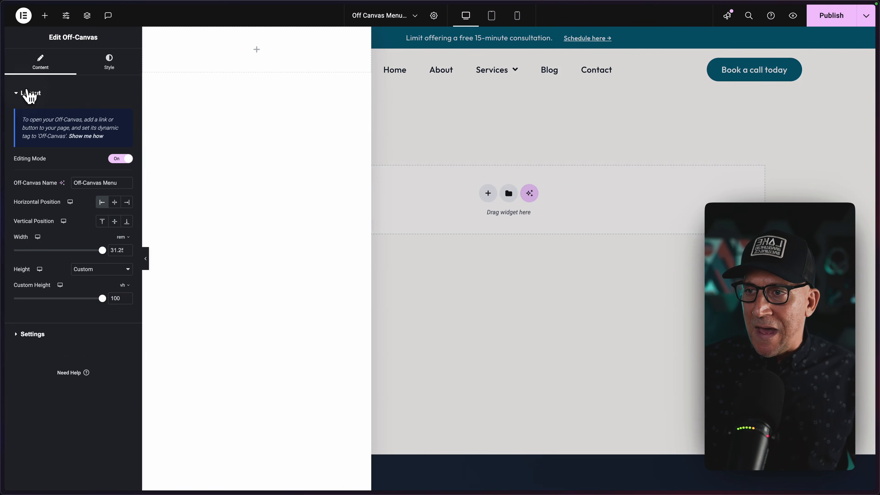
click(119, 159)
click(120, 159)
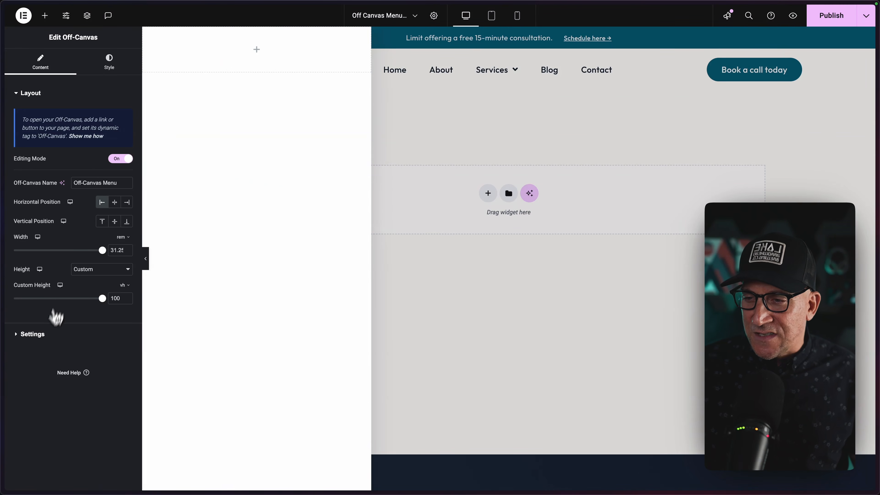
Shorten the off-canvas animation duration to 0.6 s and preview it by switching Editing Mode off and on twice.
click(48, 334)
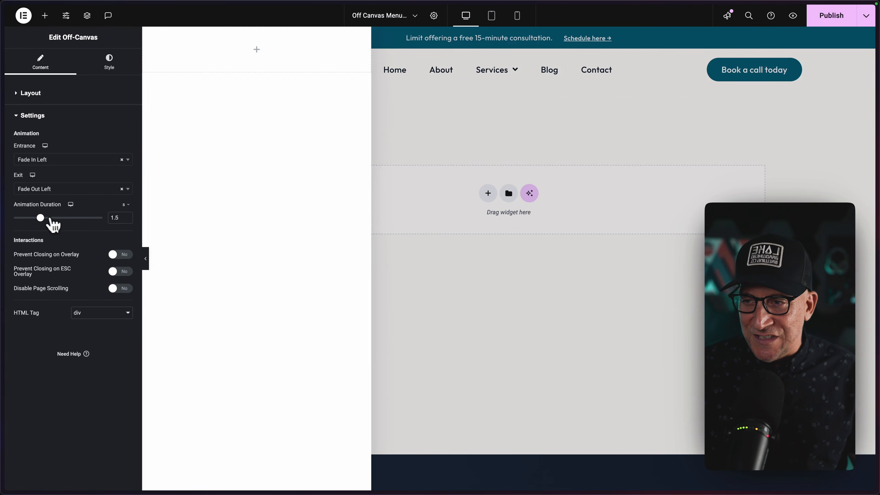
drag(41, 219, 27, 219)
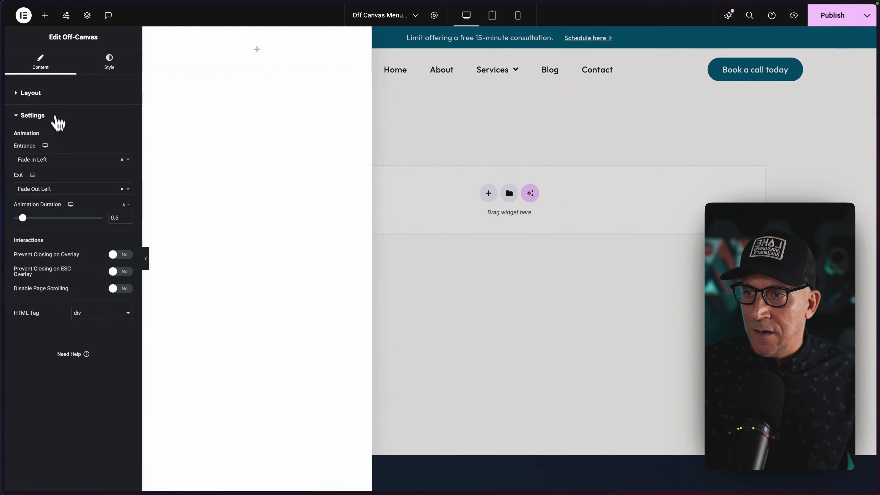
click(42, 46)
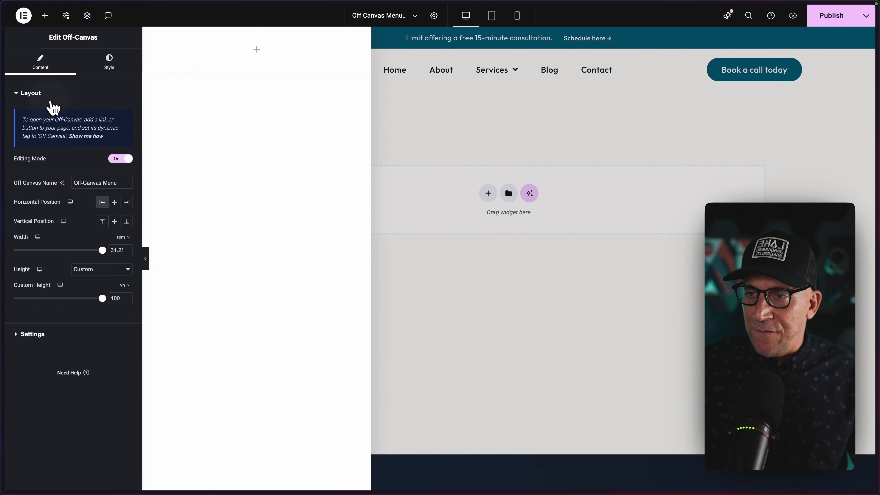
click(116, 160)
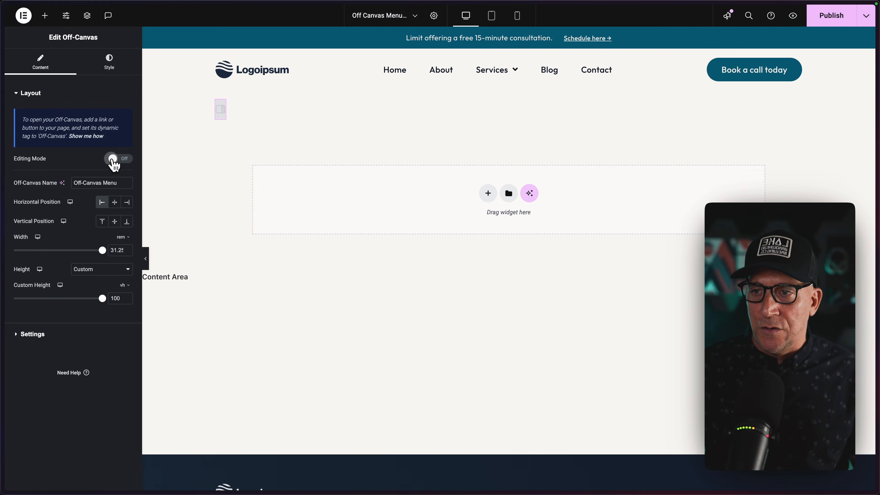
click(115, 160)
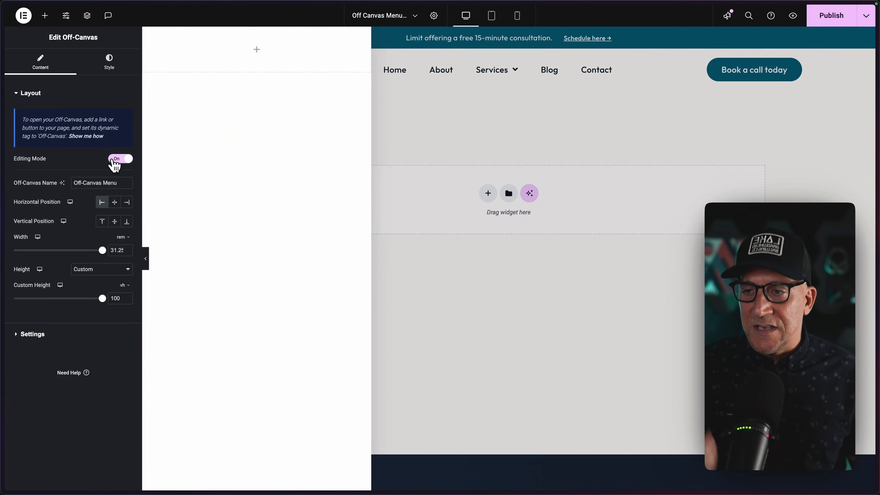
click(115, 160)
click(115, 160)
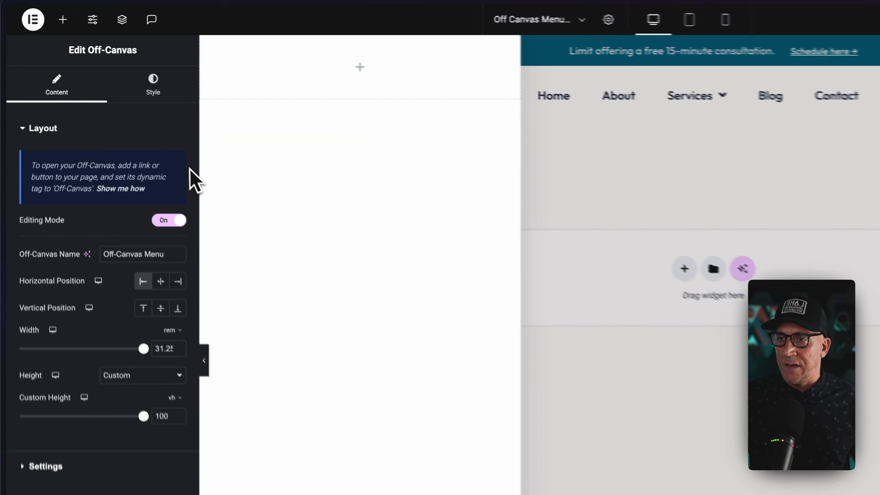
Give the off-canvas panel a classic background in the global color DWE Off White.
click(109, 63)
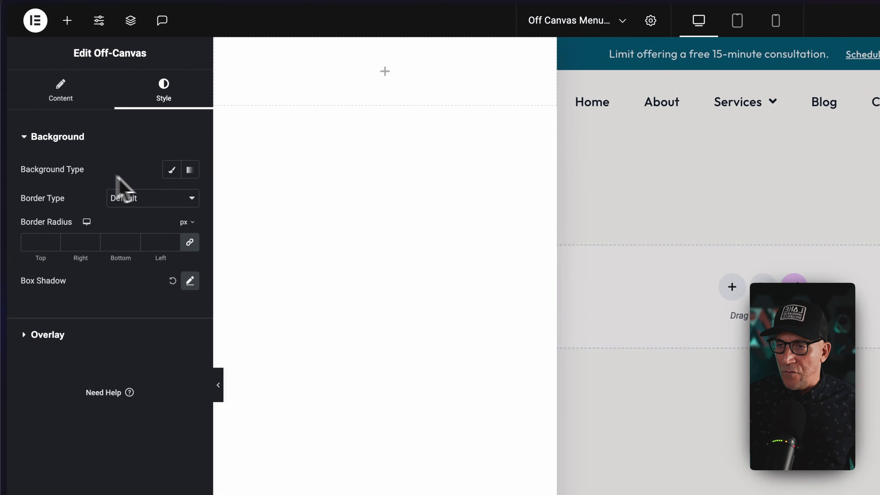
click(172, 169)
click(170, 197)
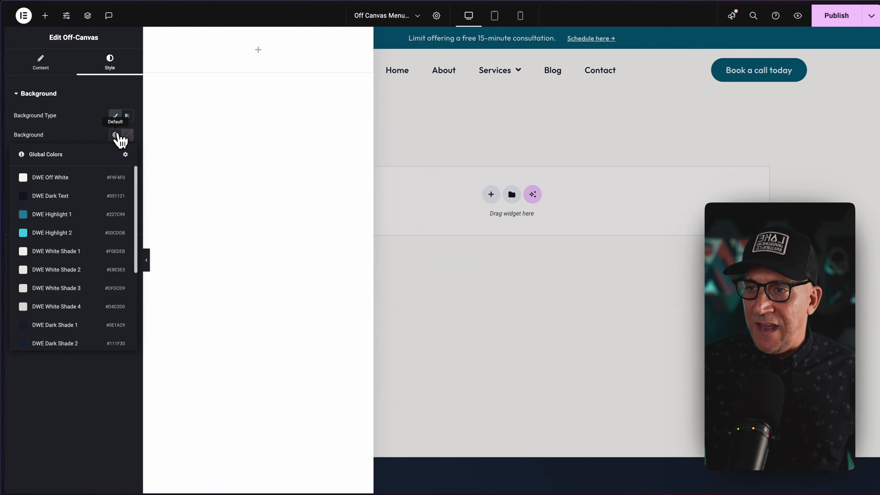
click(62, 177)
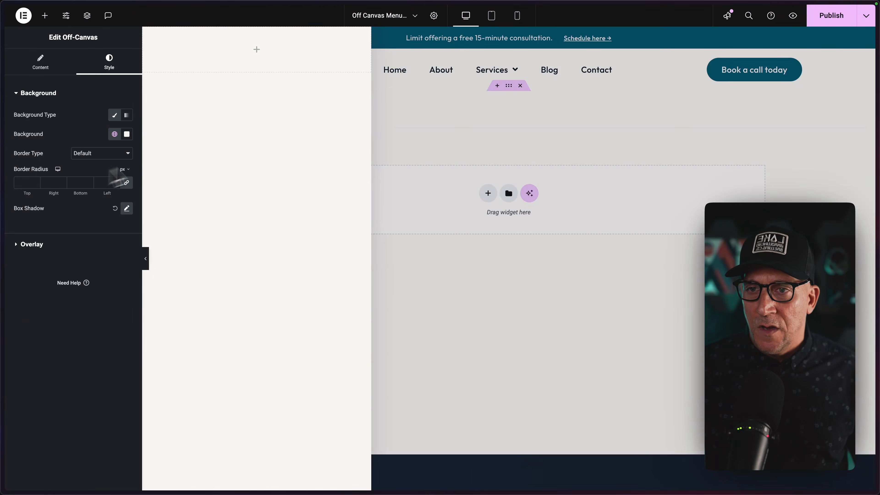
Try the global DWE Dark Text as the off-canvas background and return it to DWE Off White.
click(114, 134)
click(56, 195)
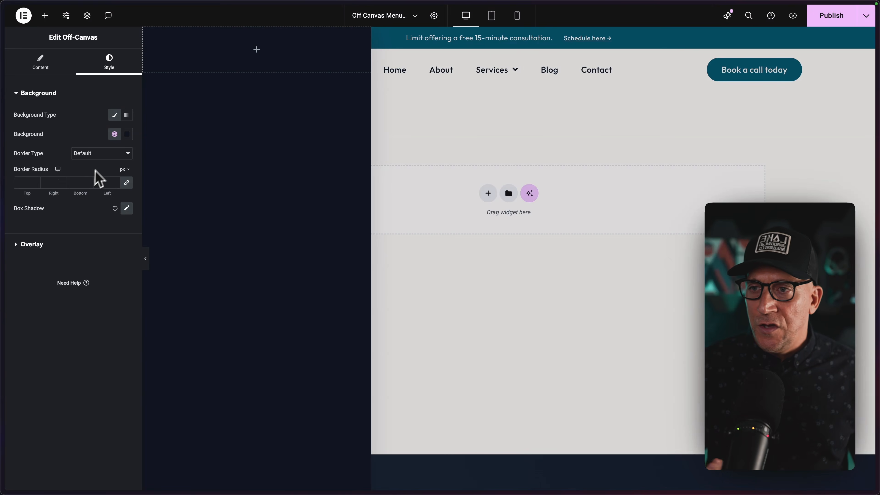
click(114, 134)
click(64, 176)
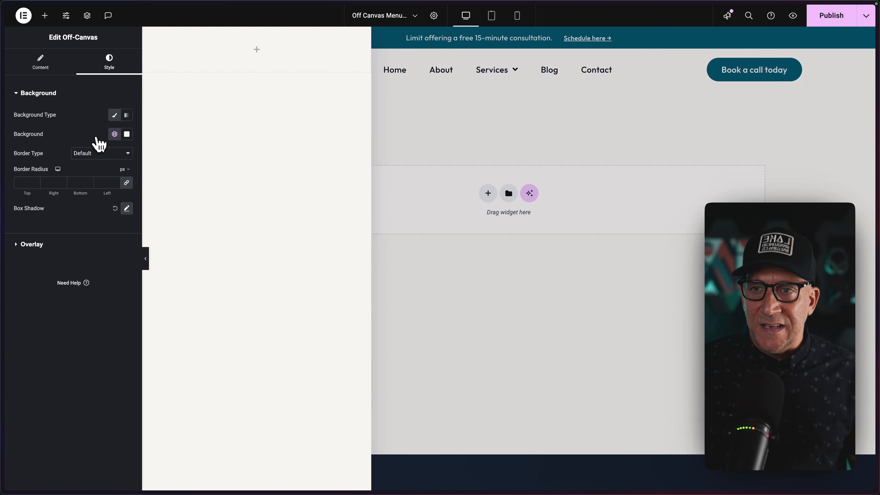
Show the template's Structure, move it clear of the panel content, and select the empty container inside the Off-Canvas widget.
right_click(211, 74)
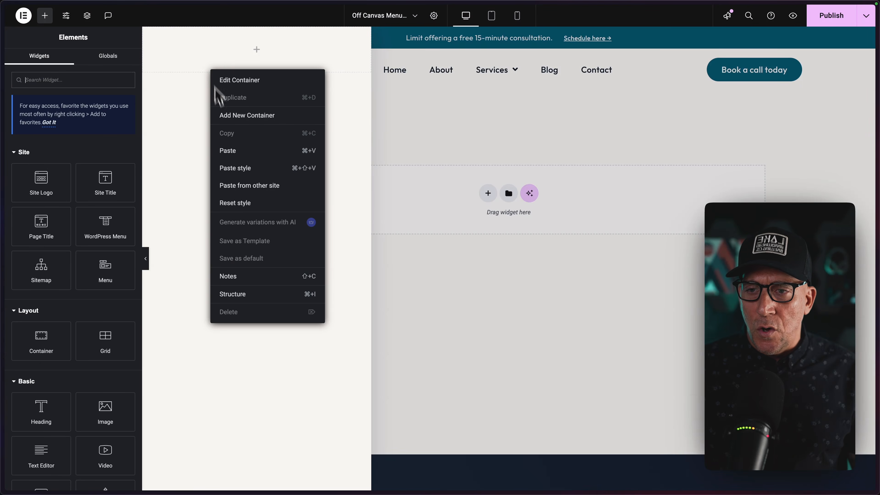
click(238, 297)
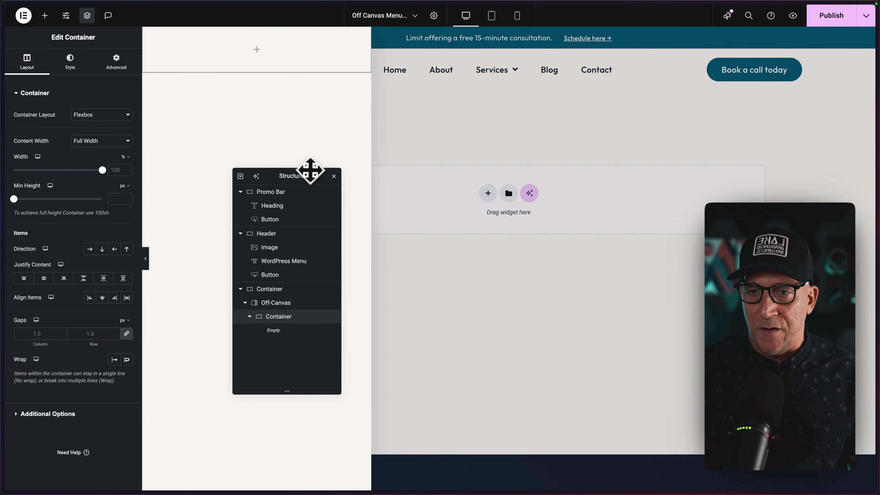
drag(308, 169, 374, 62)
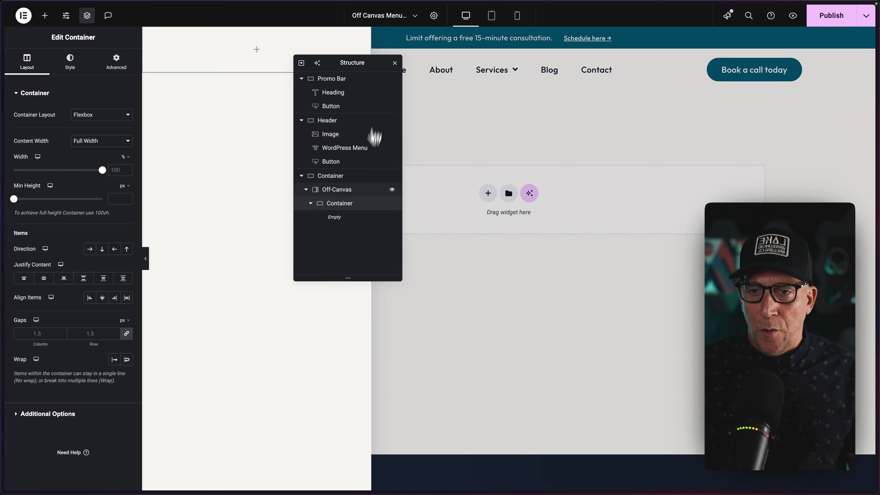
click(336, 193)
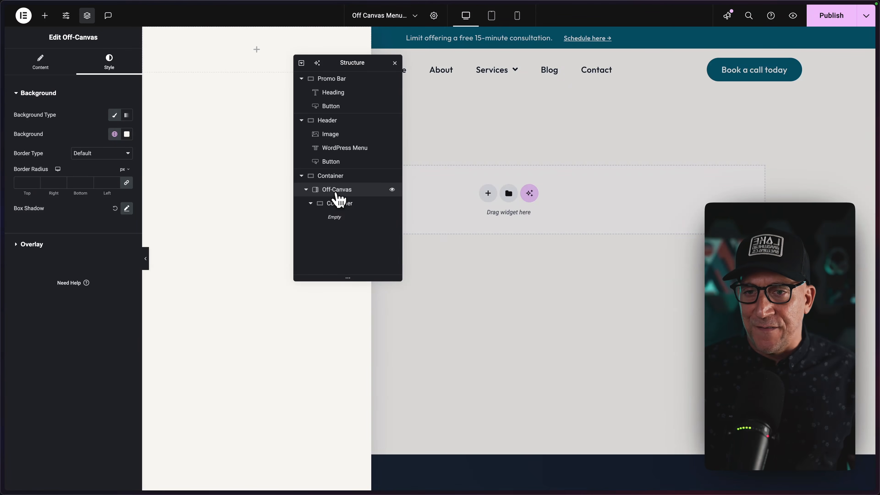
click(337, 204)
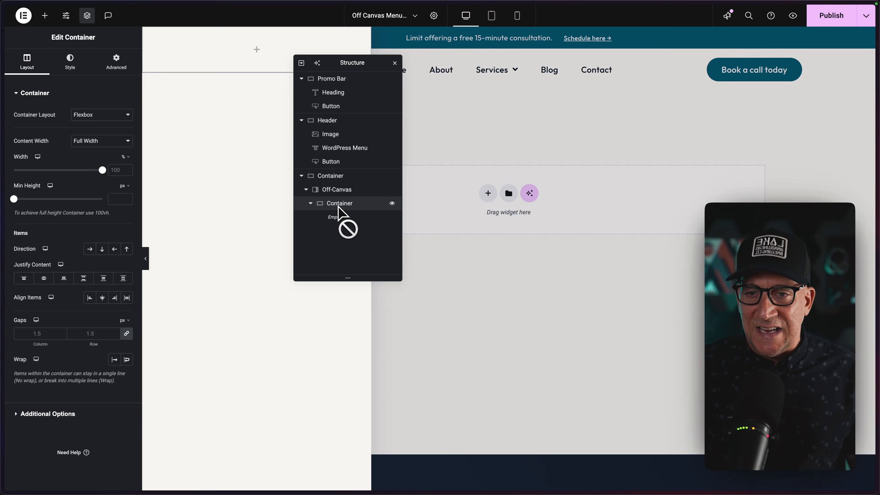
right_click(338, 210)
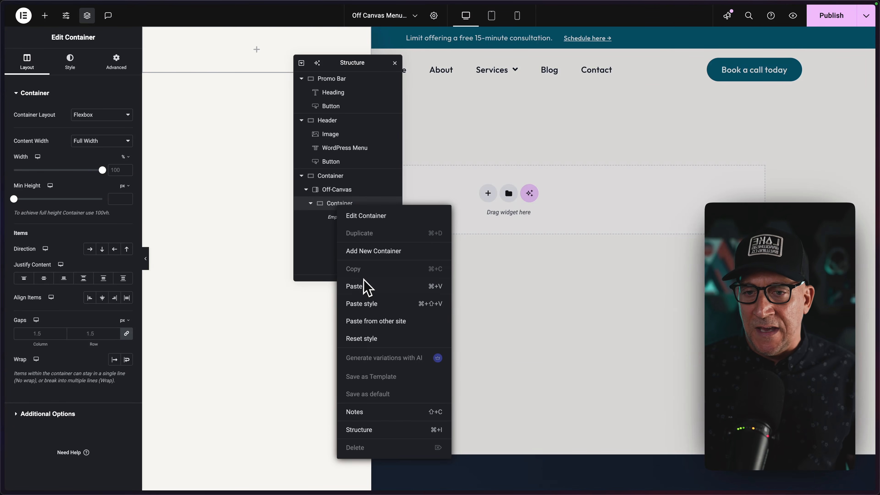
click(334, 204)
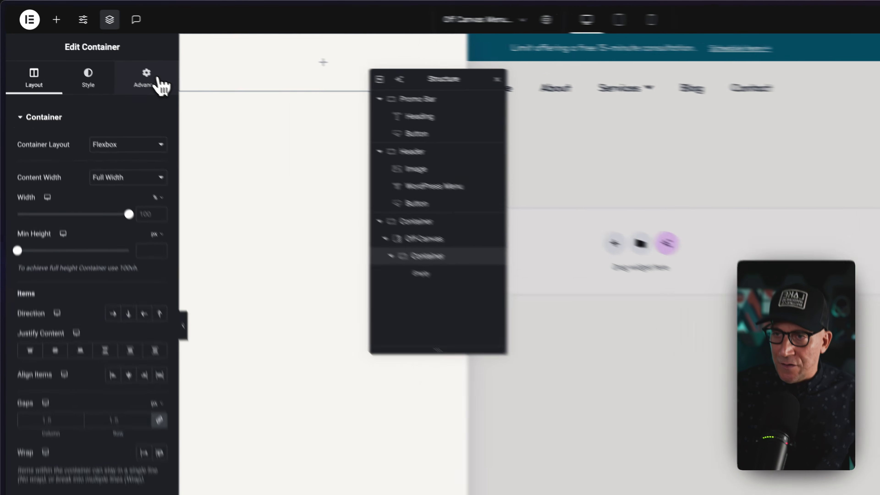
Set the inner off-canvas container's padding to 1.5 rem on all four sides.
click(125, 65)
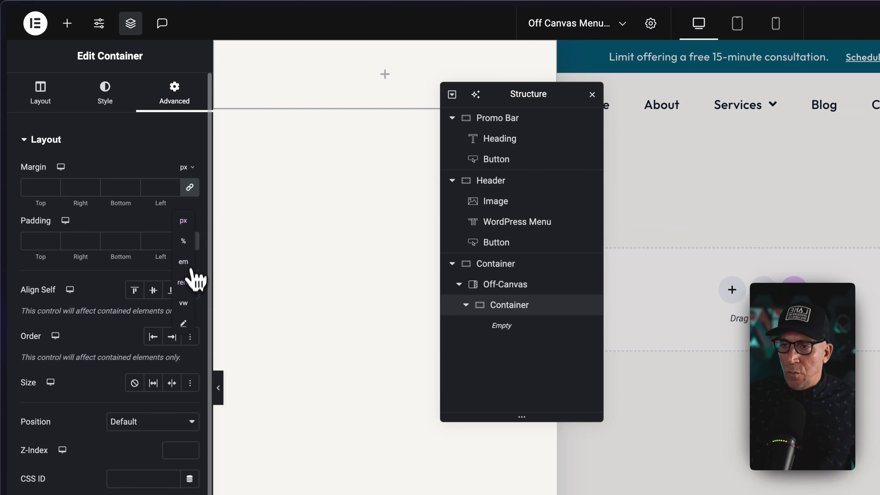
click(183, 282)
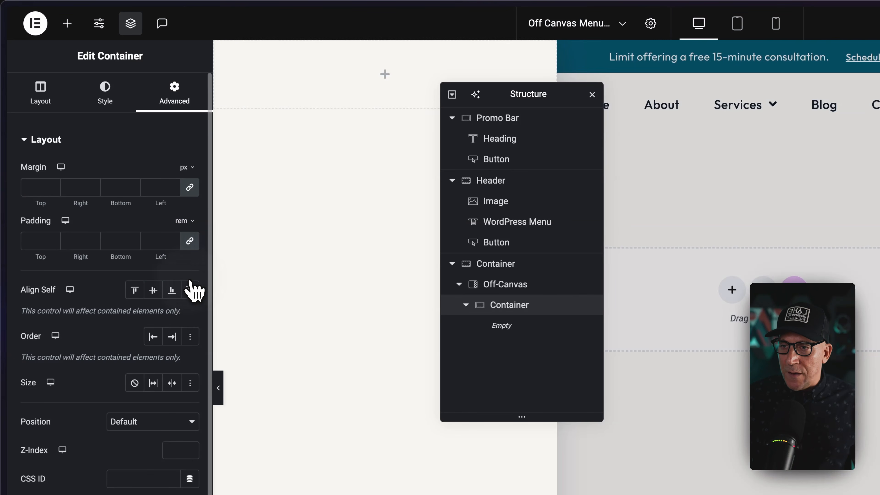
click(173, 239)
click(173, 239)
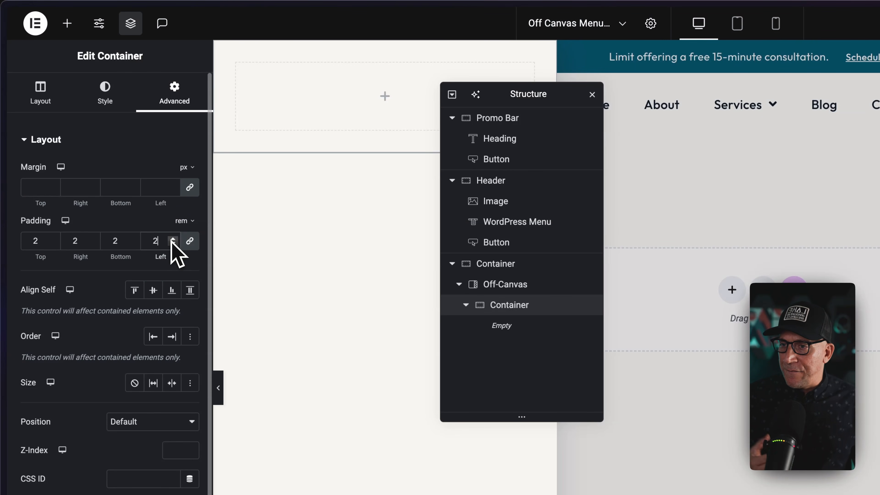
click(172, 244)
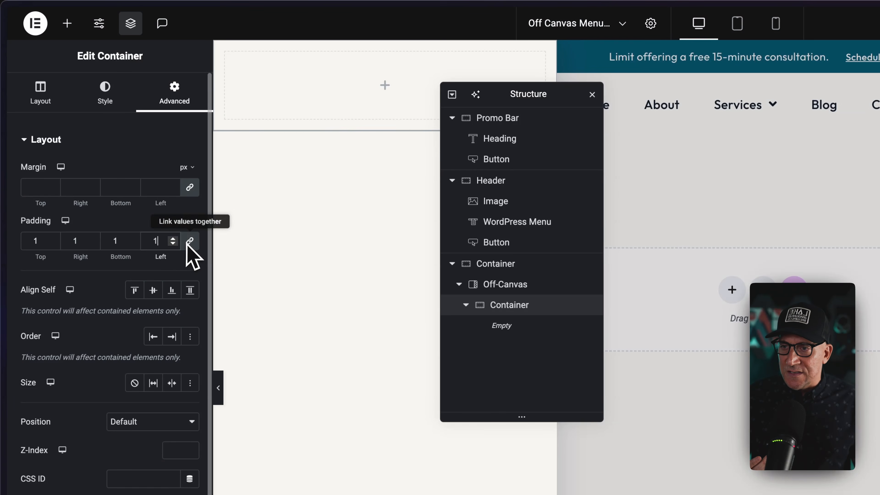
text(5)
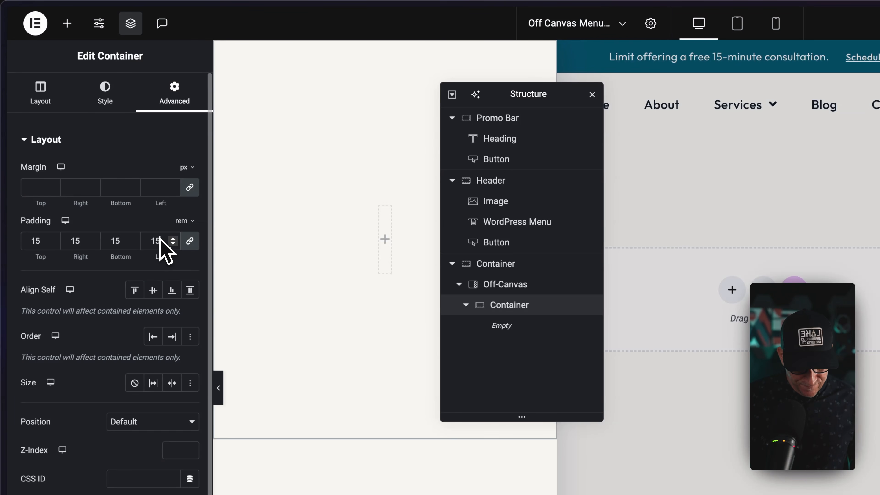
text(.)
scroll(164, 238, down, 2)
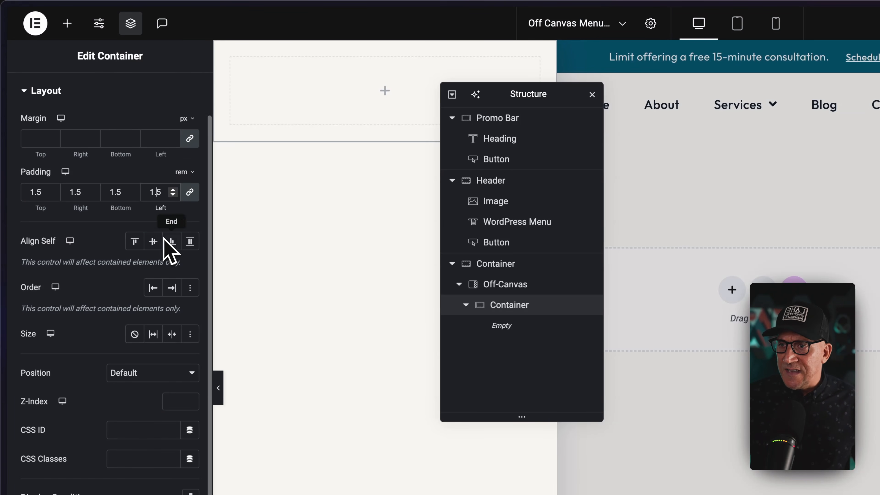
scroll(165, 238, up, 2)
Unlink the container's padding values and set the padding to 4 rem for both top and bottom.
click(189, 242)
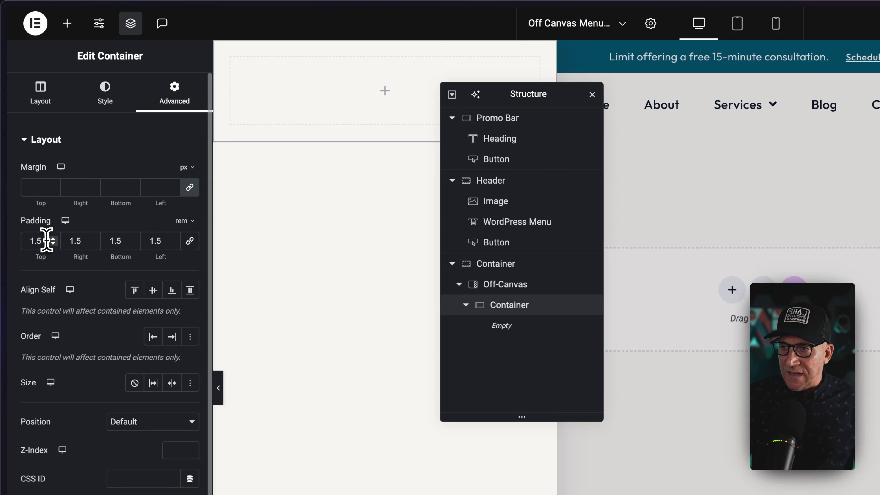
drag(43, 240, 21, 240)
text(4)
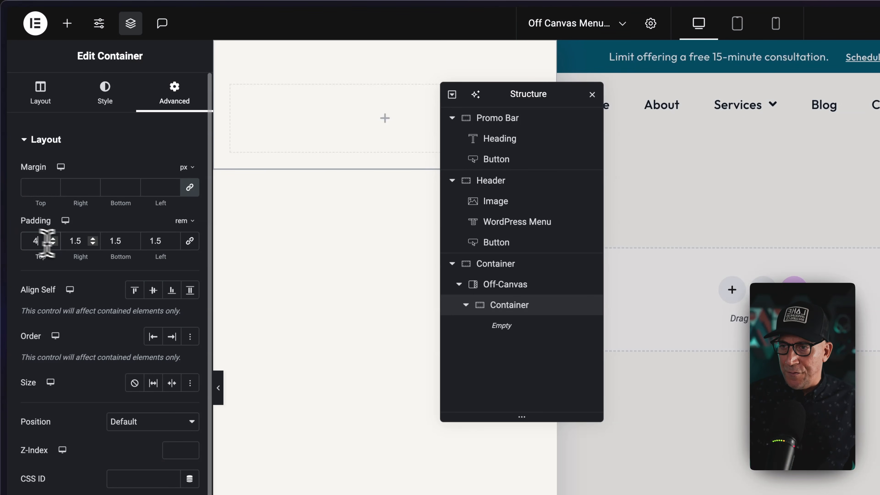
double_click(120, 241)
text(4)
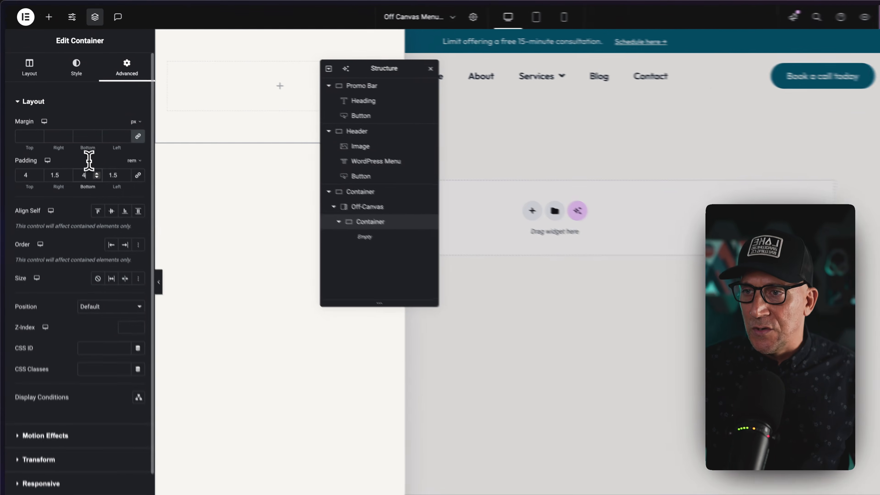
Move the Structure clear of the off-canvas area and add a WordPress Menu widget to the empty inner container.
drag(383, 63, 466, 43)
click(334, 76)
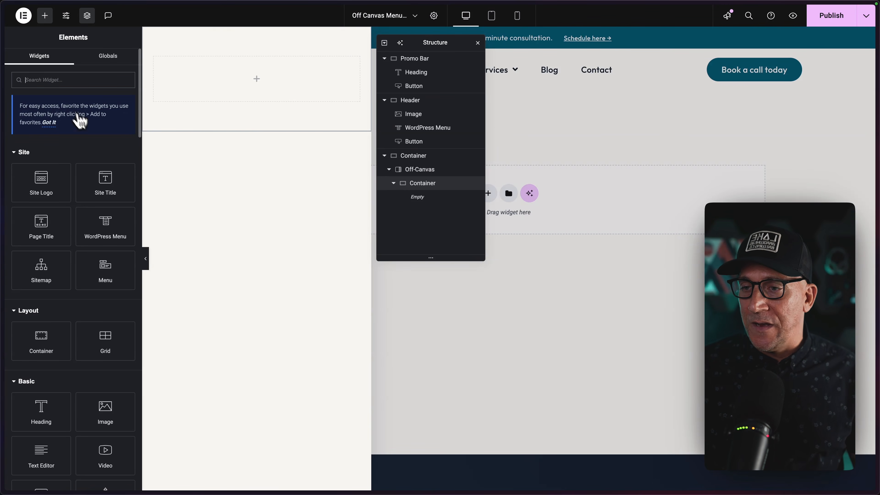
mouse_move(108, 243)
mouse_down()
mouse_move(216, 164)
mouse_move(253, 95)
mouse_up()
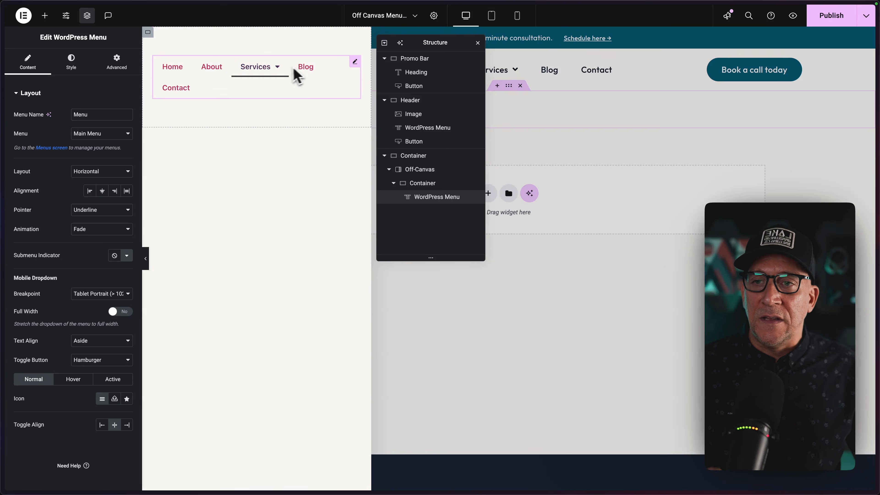
Configure the off-canvas WordPress Menu with a Vertical layout, Pointer set to None, and mobile dropdown Breakpoint set to None.
mouse_move(277, 73)
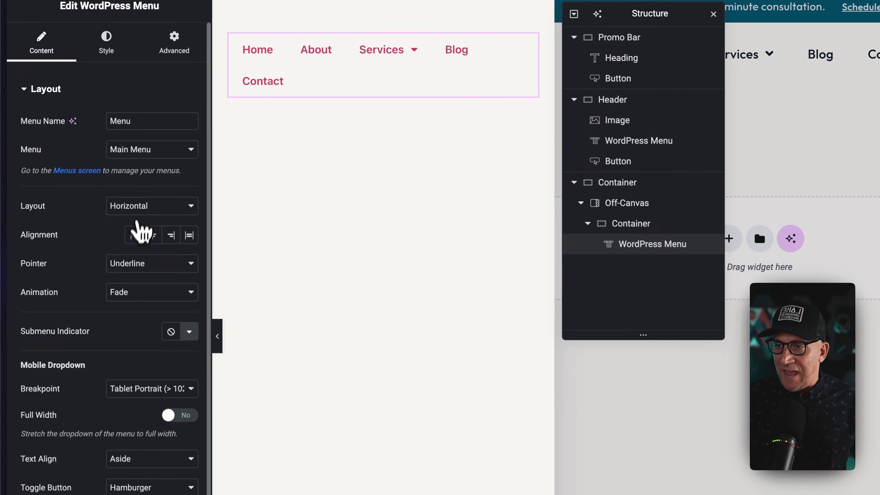
click(132, 205)
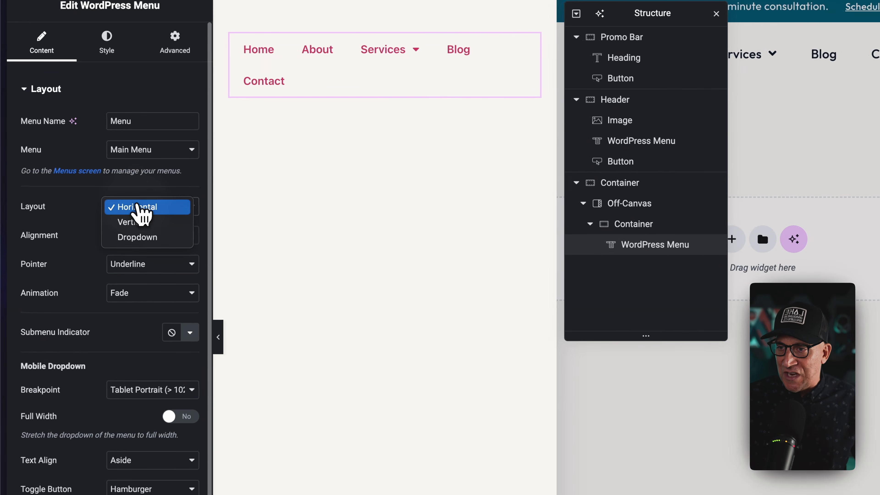
click(120, 220)
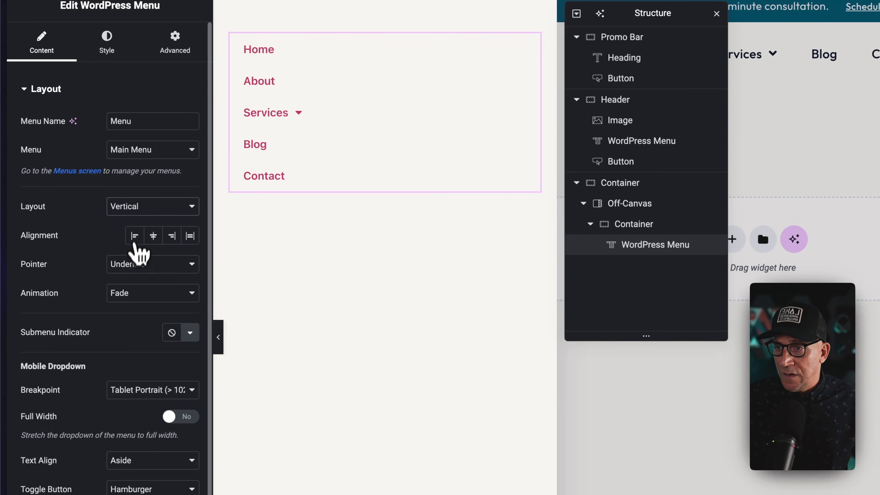
click(139, 264)
click(101, 259)
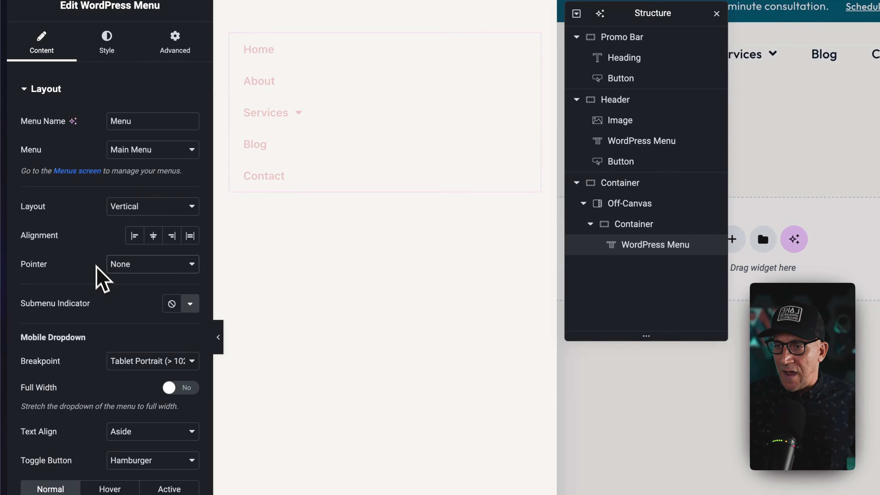
click(123, 361)
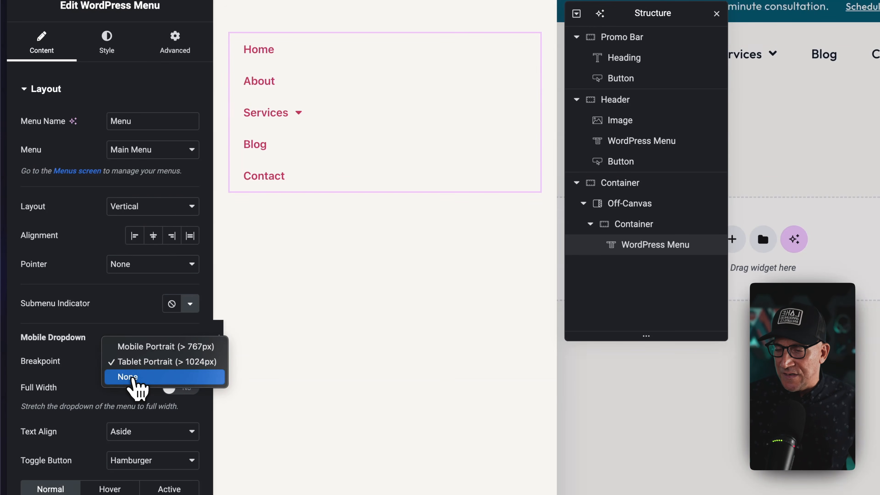
click(128, 376)
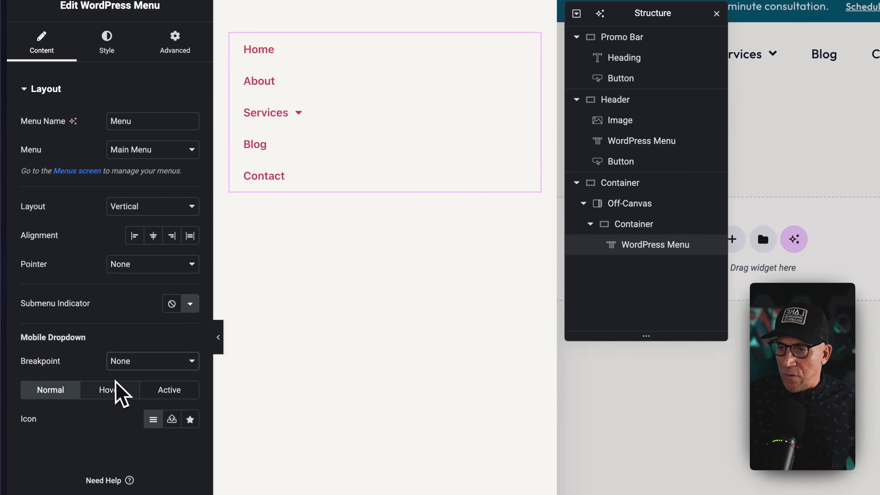
Style the main menu items with a larger global typography preset and a dark global text color.
click(109, 41)
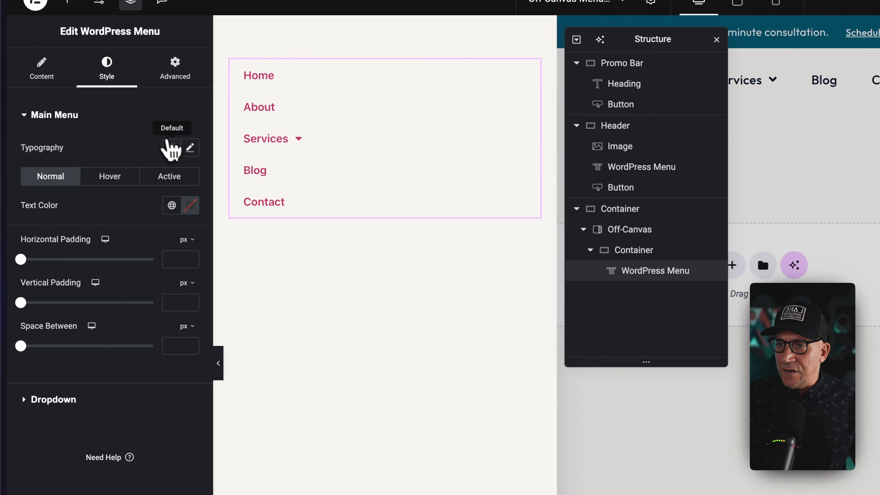
click(170, 148)
scroll(75, 305, down, 1)
click(71, 357)
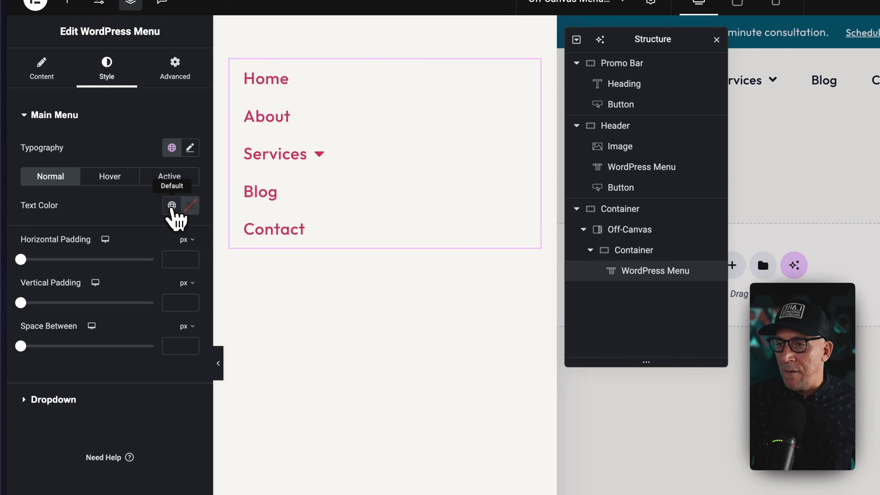
click(171, 205)
click(87, 237)
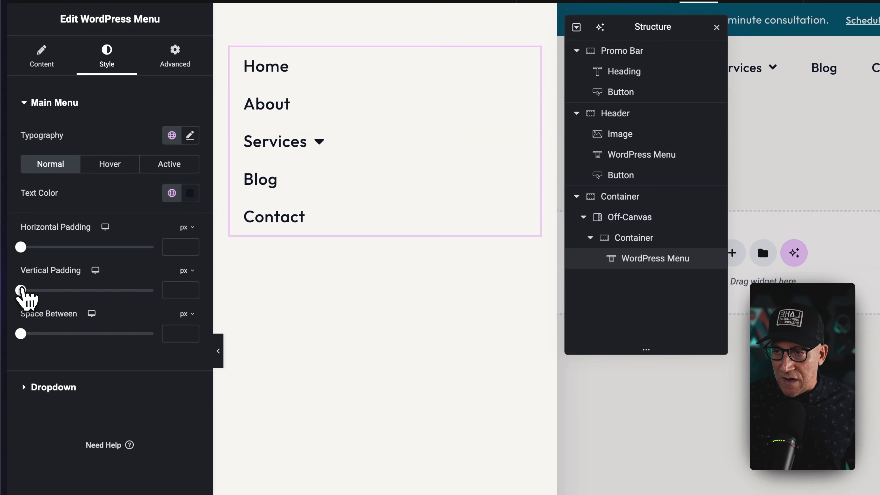
Set the main menu's horizontal and vertical padding to 0 and the space between items to 1.5 rem.
mouse_move(21, 290)
mouse_down()
mouse_move(41, 291)
mouse_move(8, 291)
mouse_up()
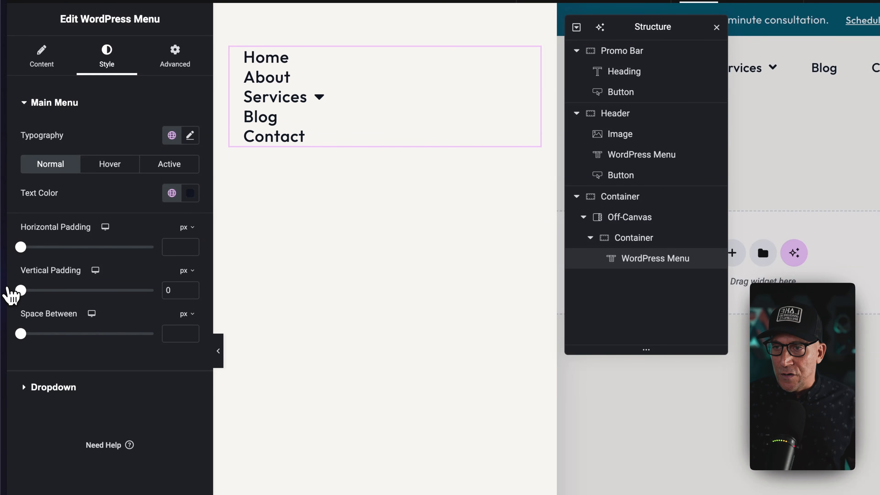
mouse_move(21, 246)
mouse_down()
mouse_move(34, 247)
mouse_move(4, 248)
mouse_up()
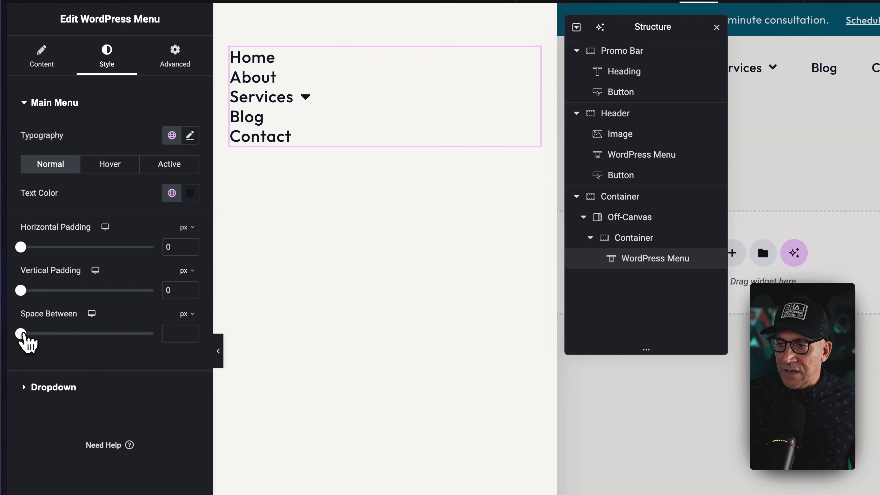
drag(21, 333, 47, 334)
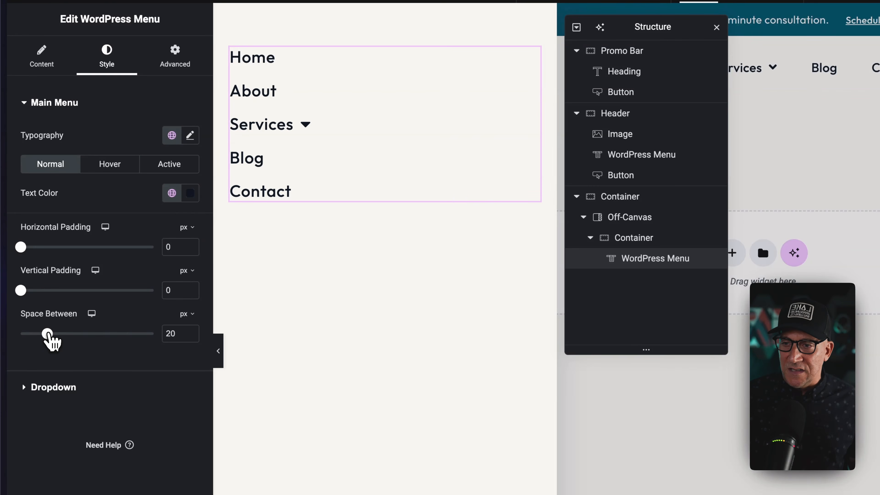
click(188, 315)
click(189, 355)
double_click(171, 334)
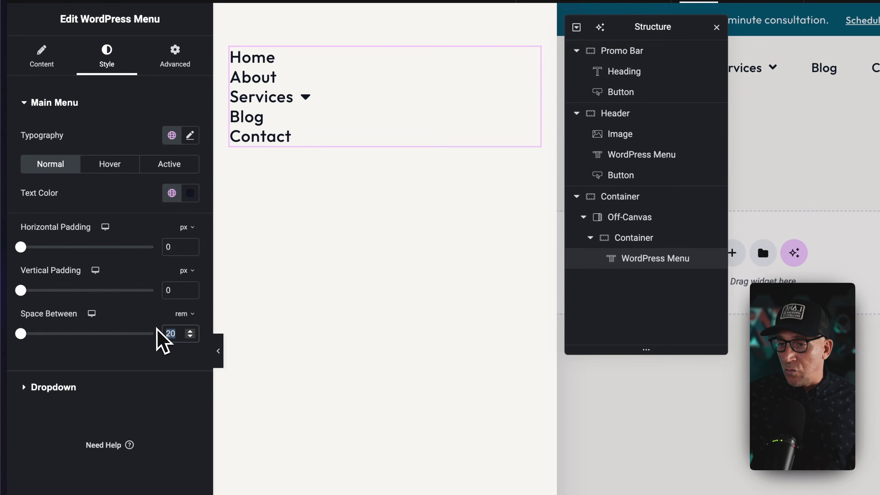
text(1.5)
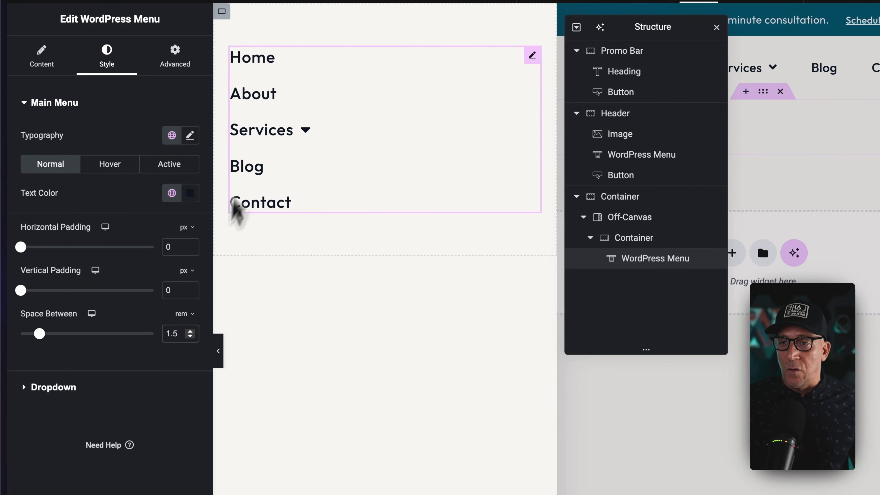
Check how the Services submenu opens in the off-canvas panel, moving the Structure away from it.
click(289, 129)
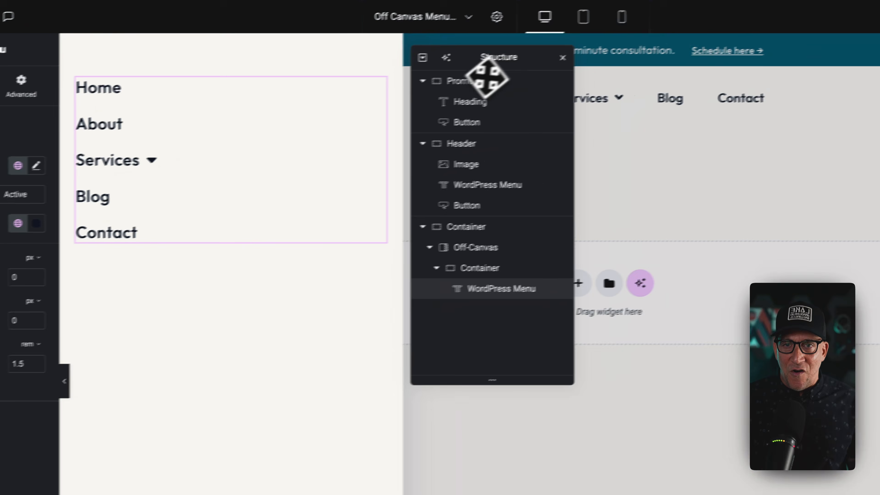
drag(684, 27, 811, 22)
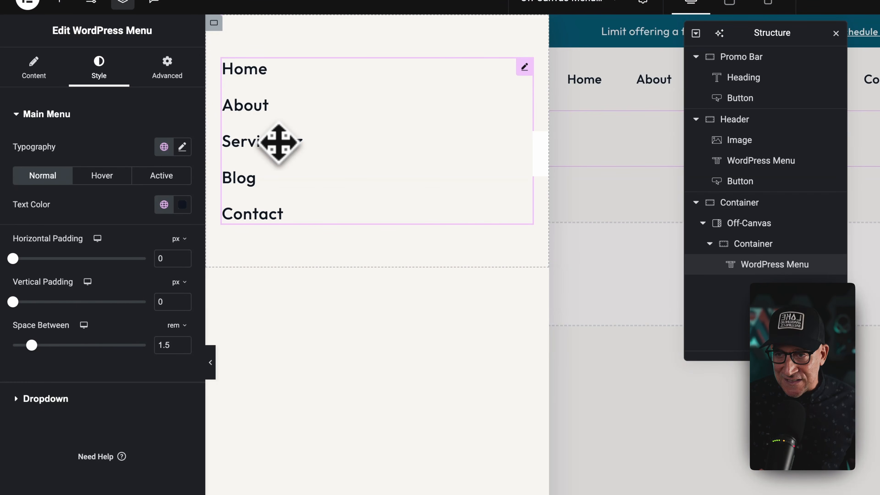
Switch to the WordPress Menus page, remove the Design System sub item under Services from Main Menu, and save the menu.
mouse_move(1, 382)
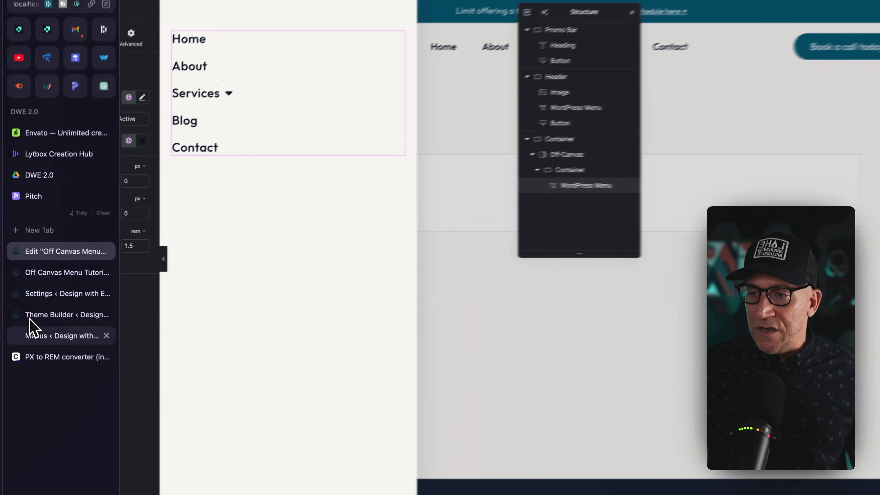
click(42, 336)
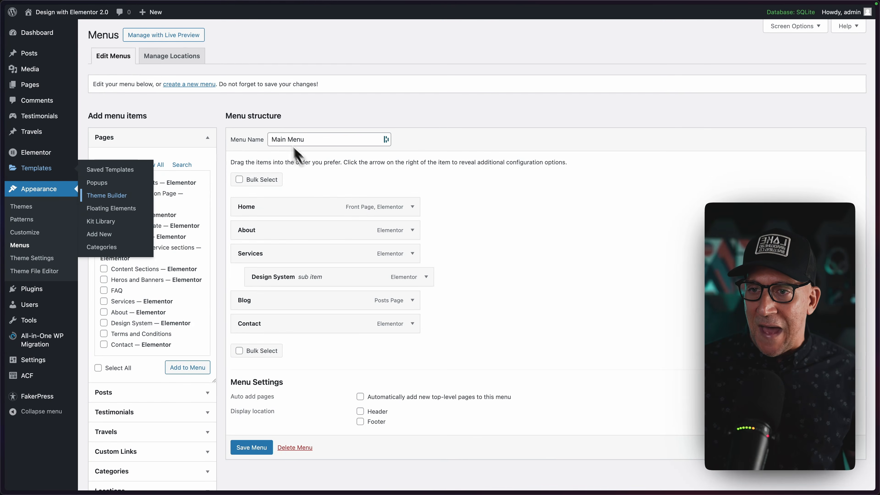
click(301, 118)
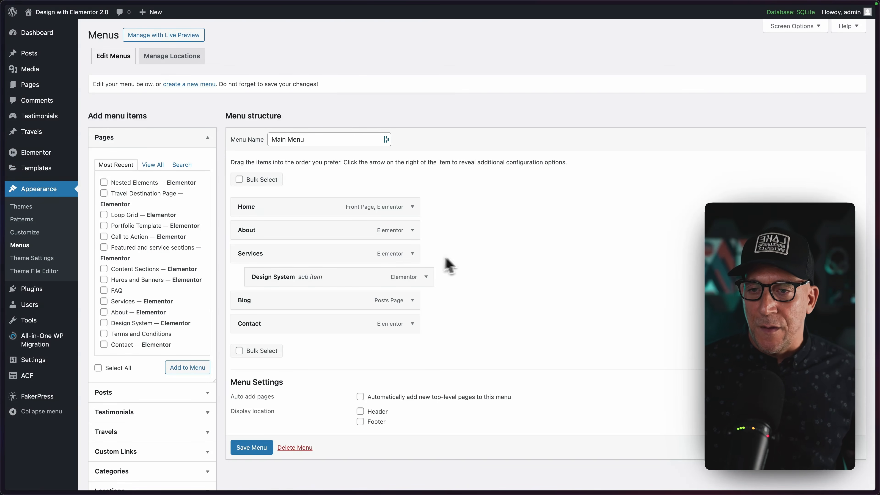
click(424, 278)
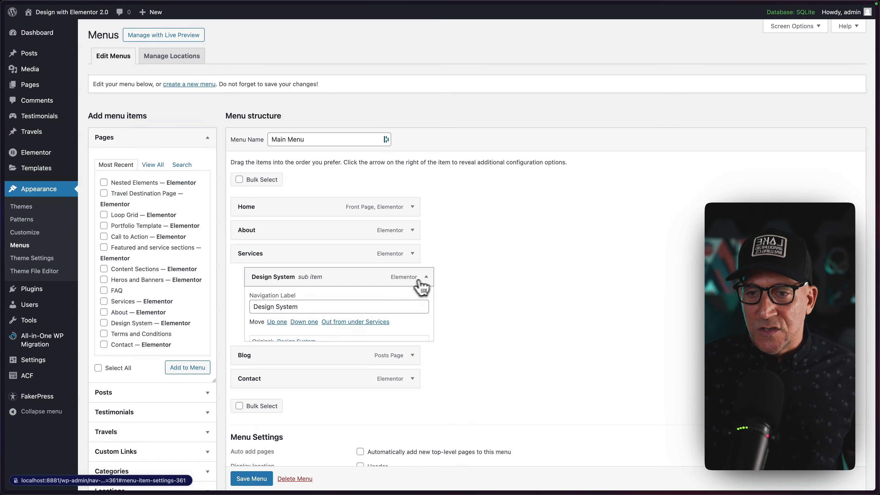
click(260, 360)
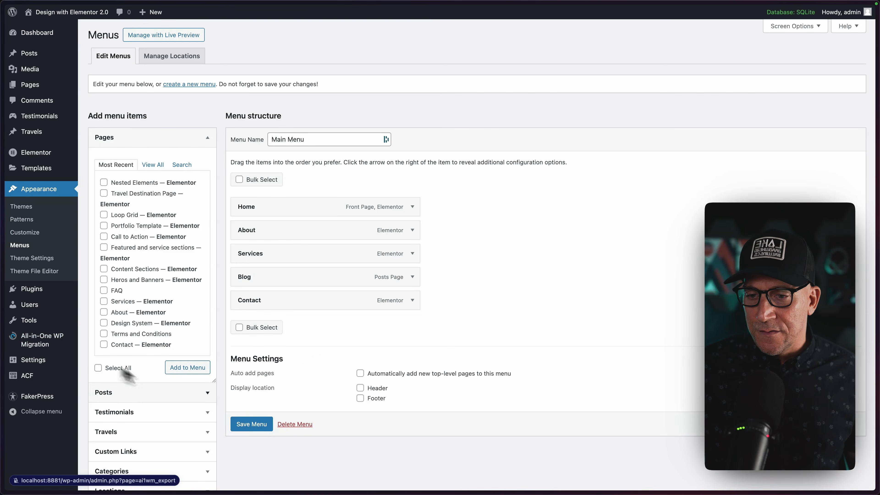
click(245, 423)
Switch back to the Elementor template and add a Button widget below the off-canvas menu with the text Call To Action.
mouse_move(6, 357)
click(38, 250)
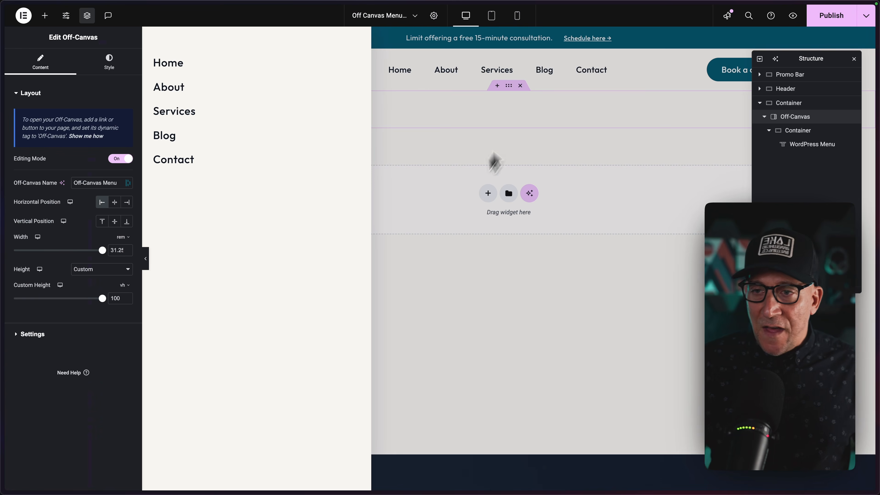
click(354, 62)
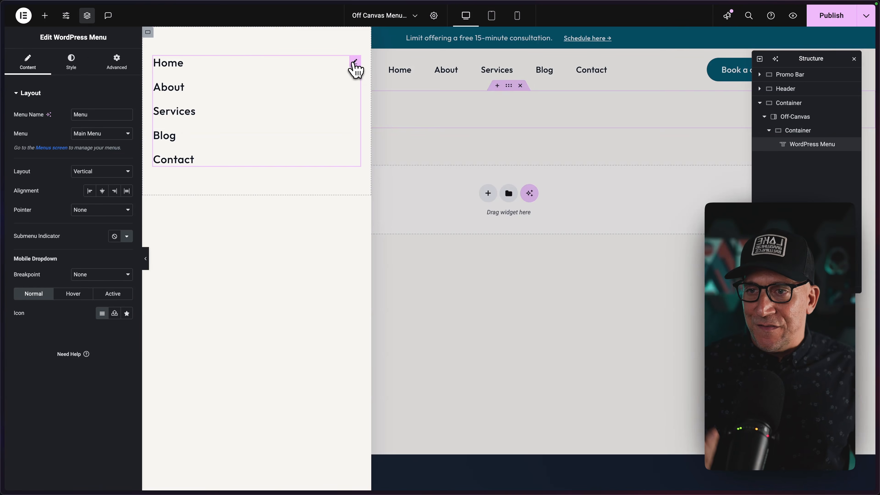
click(45, 18)
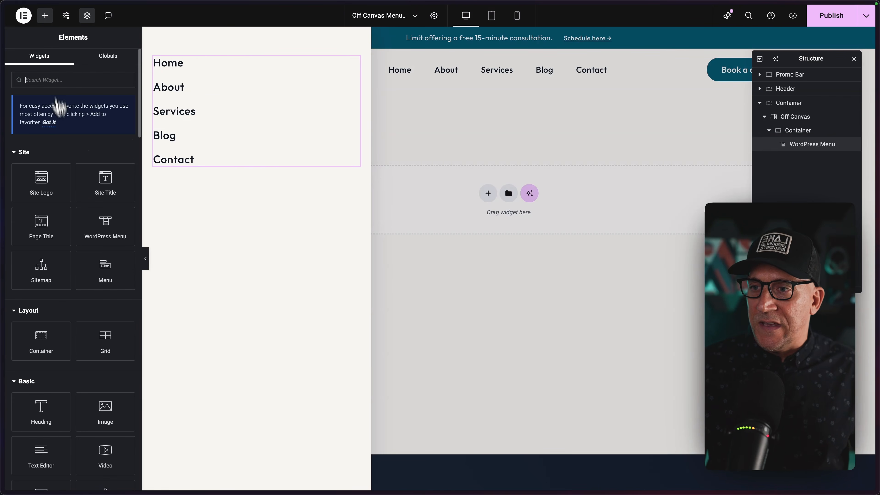
scroll(71, 347, down, 2)
drag(53, 417, 228, 167)
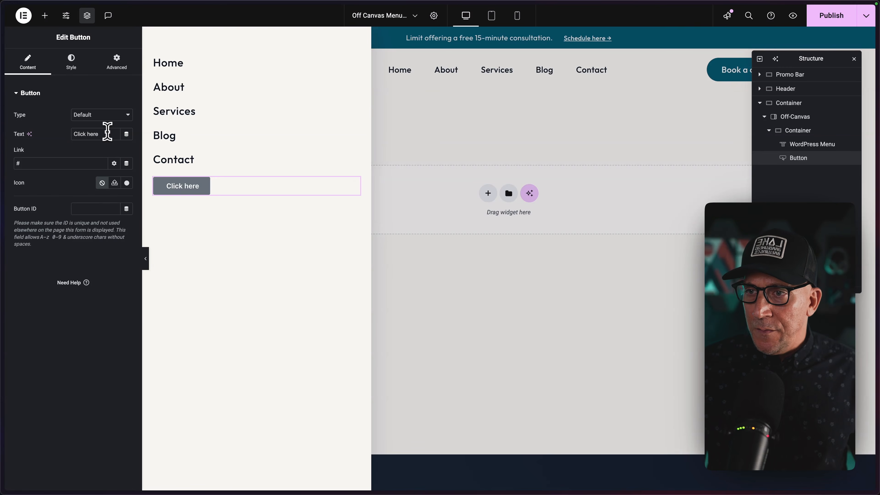
text(Call To Action)
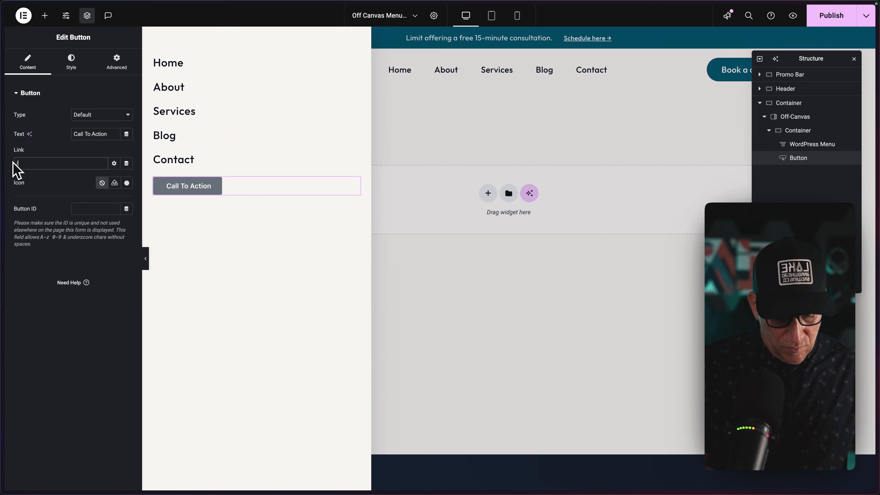
Style the Call To Action button with a global typography preset, white text and a dark global background, and stretch it across the container.
click(75, 68)
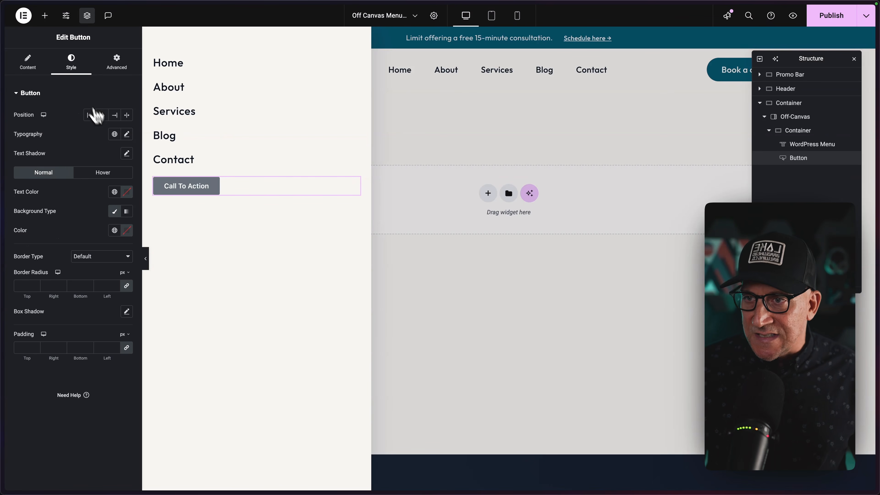
click(115, 135)
scroll(61, 262, down, 5)
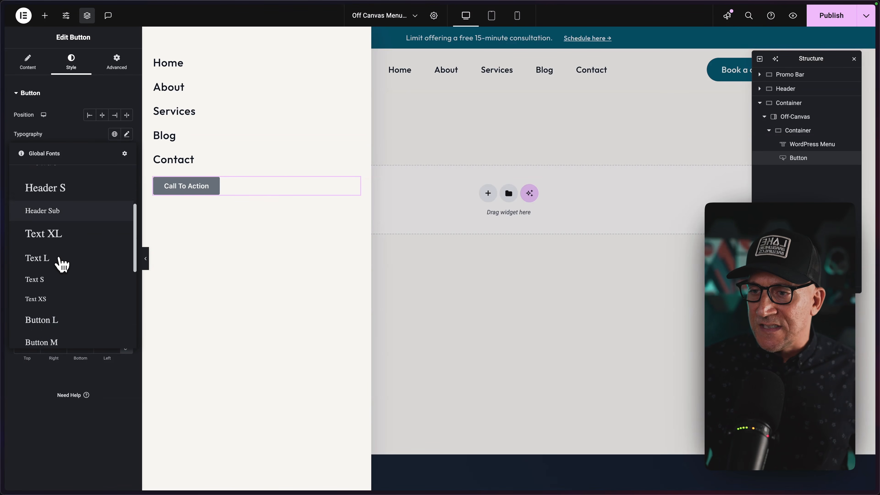
click(61, 269)
click(128, 115)
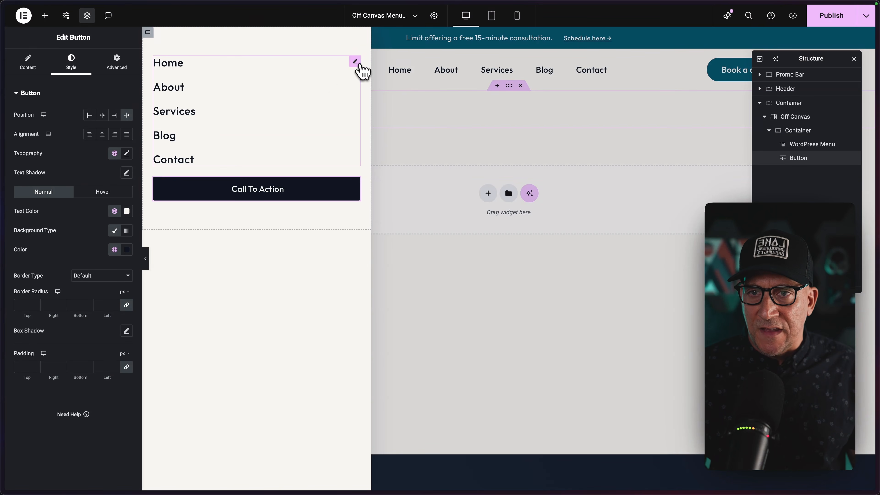
Set the off-canvas WordPress Menu's padding to 2 rem at the bottom and 0 on the other sides.
click(356, 62)
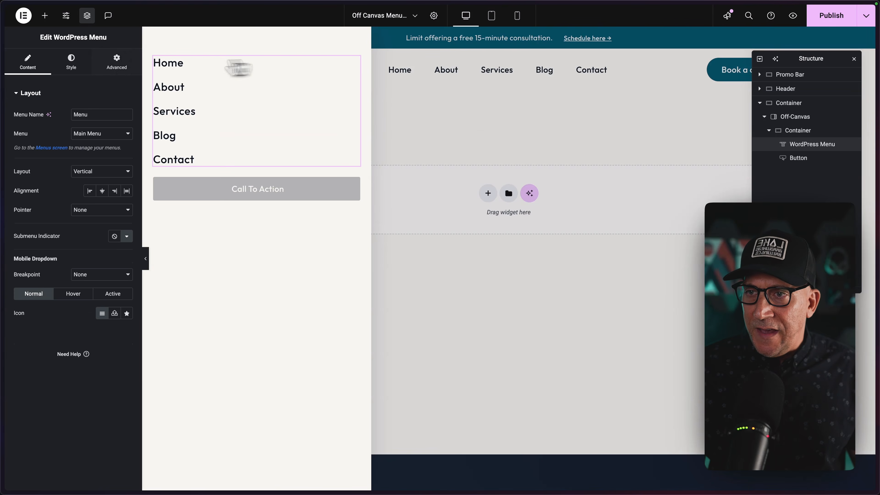
click(118, 65)
mouse_move(127, 148)
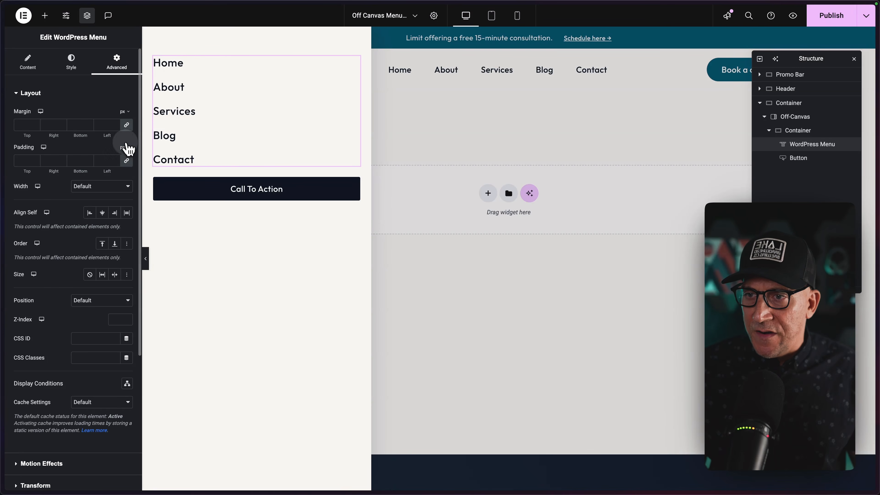
click(124, 188)
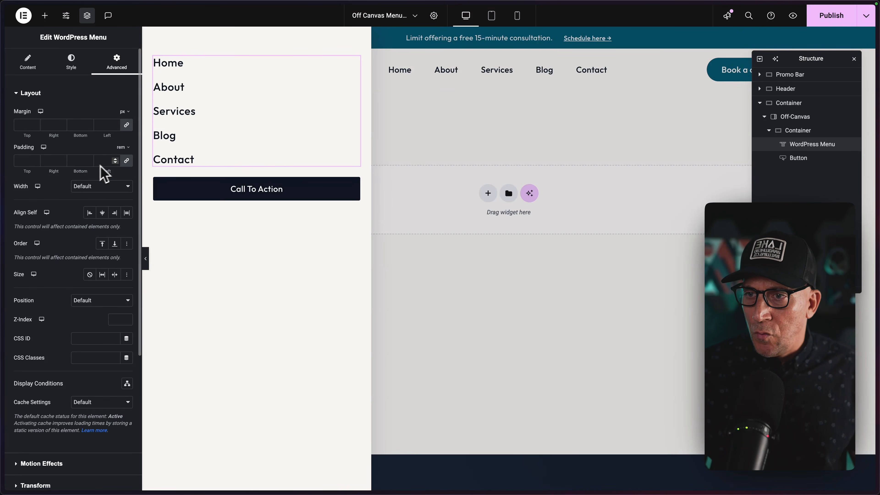
click(90, 159)
click(89, 159)
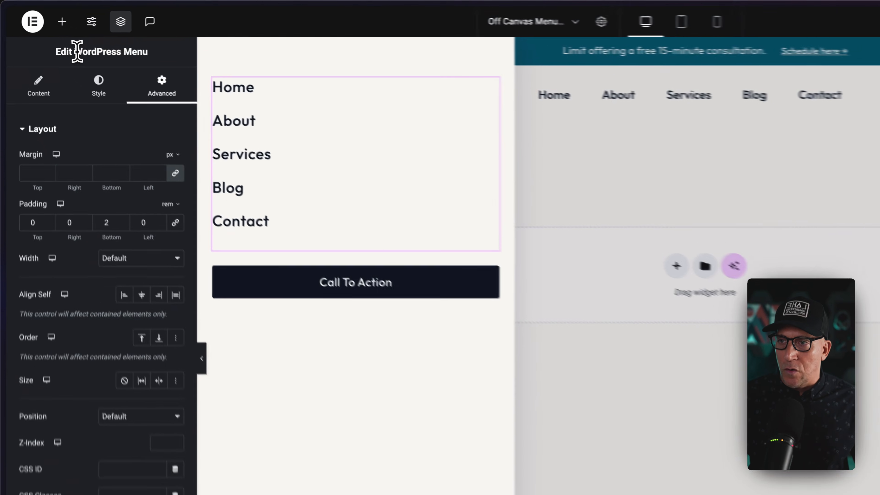
drag(54, 37, 112, 38)
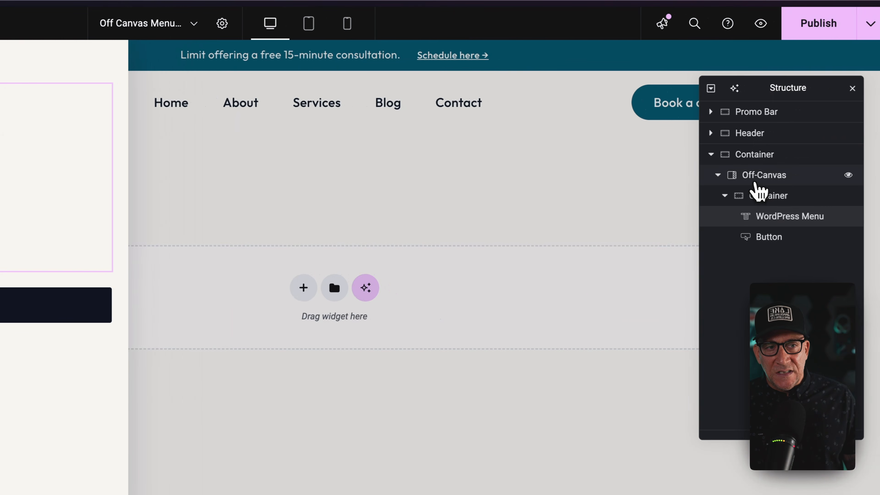
Examine the Off-Canvas widget's animation and interaction settings and its available HTML tags.
click(755, 182)
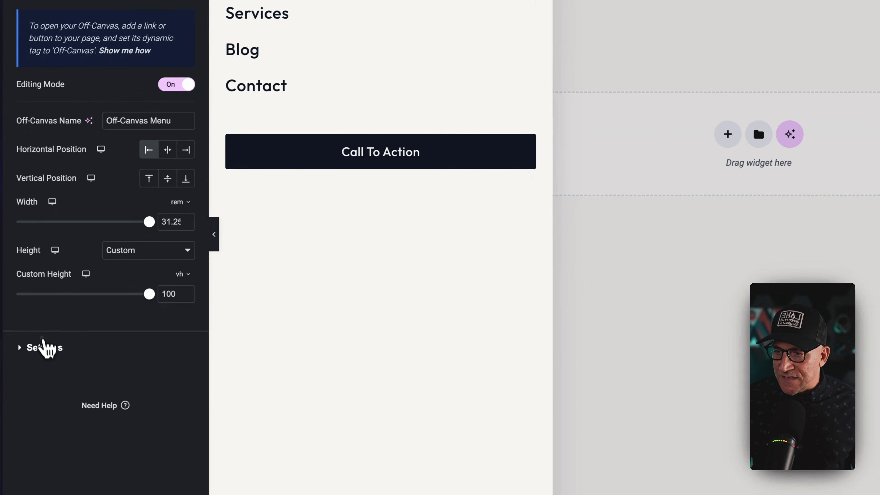
click(43, 346)
click(117, 313)
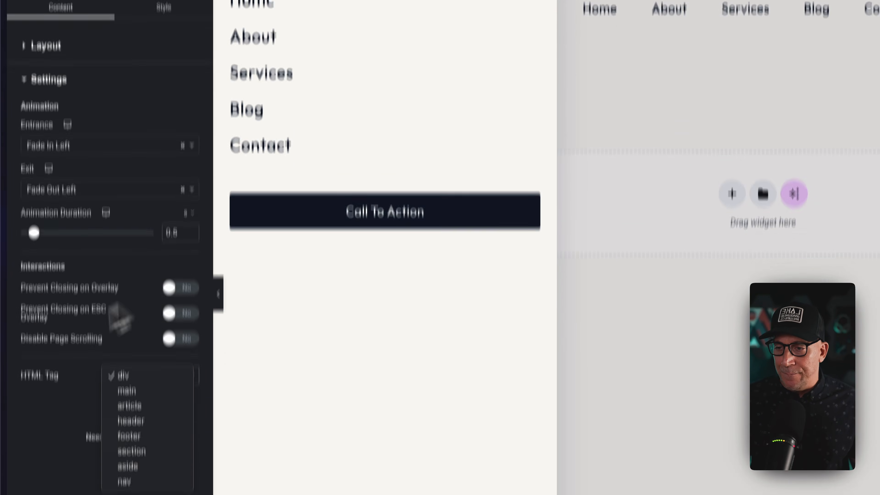
click(47, 474)
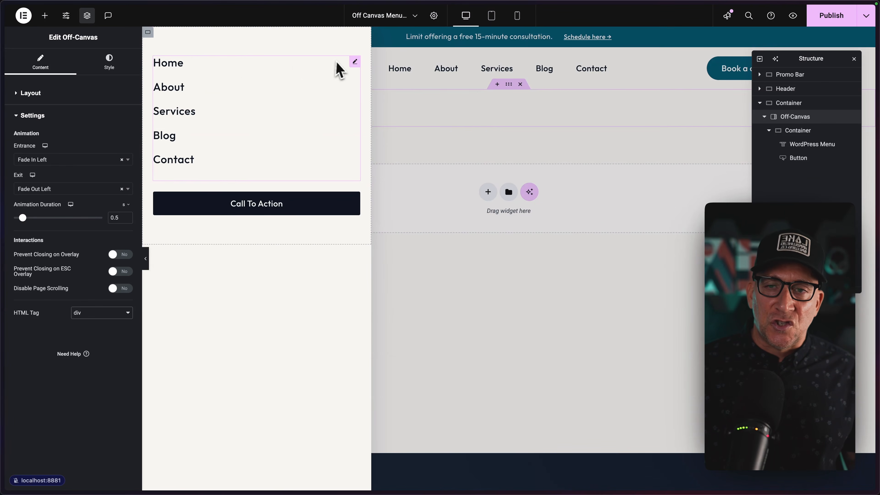
Add an Icon List widget above the menu in the off-canvas container and move the WordPress Menu out to the outer container.
click(44, 15)
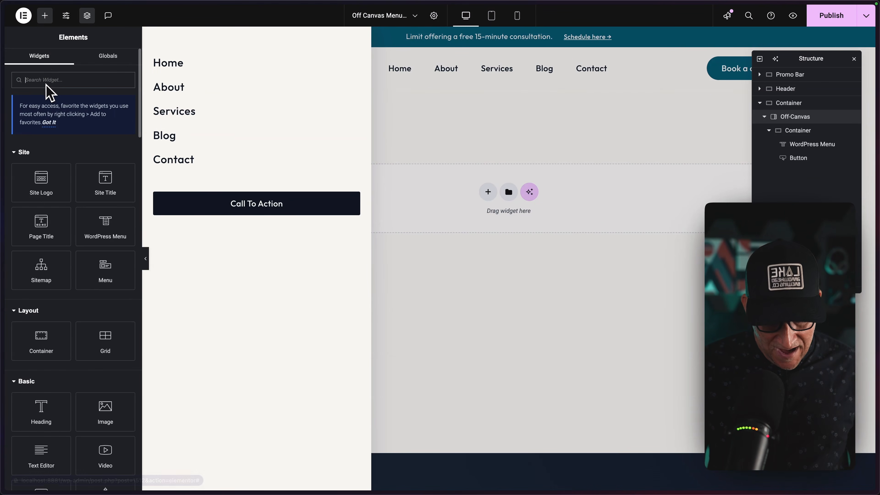
text(icon)
drag(43, 201, 196, 82)
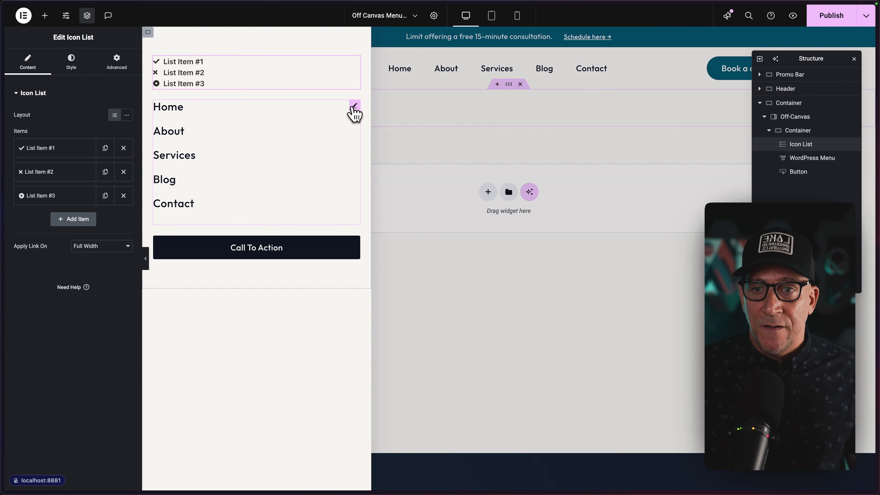
drag(354, 105, 493, 193)
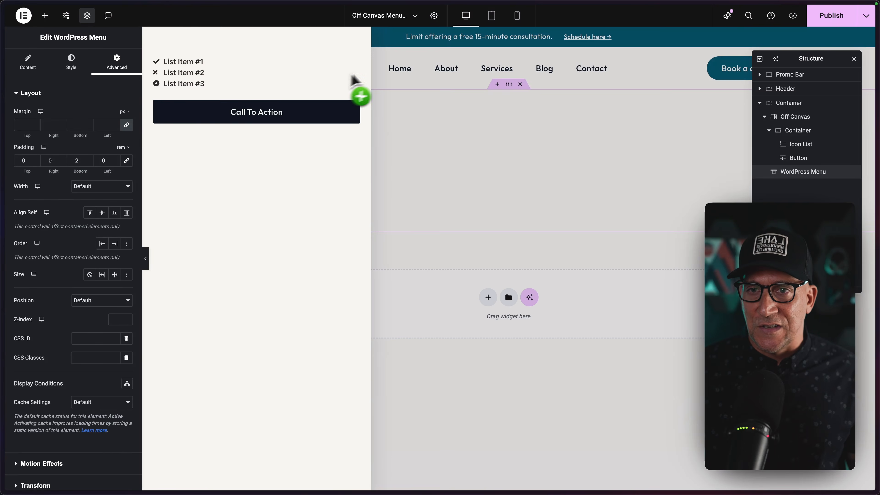
Reduce the Icon List to a single item, remove its check icon, and change its text to Home.
click(356, 63)
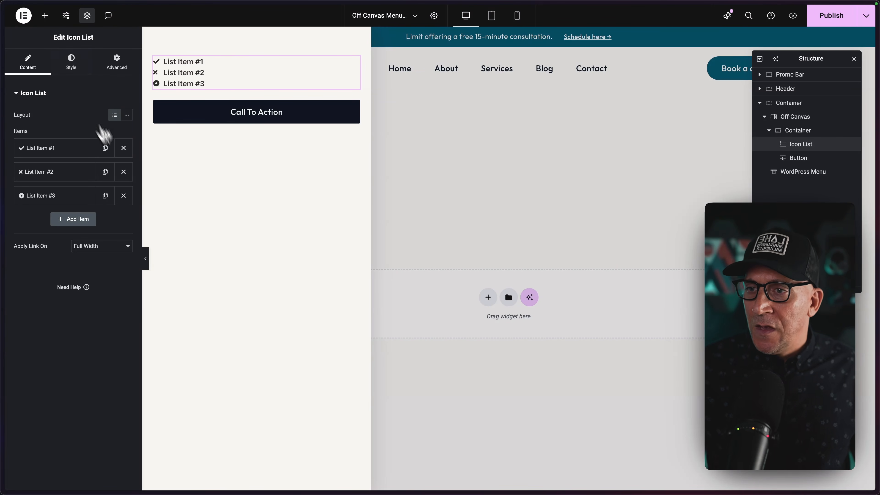
click(123, 172)
click(123, 172)
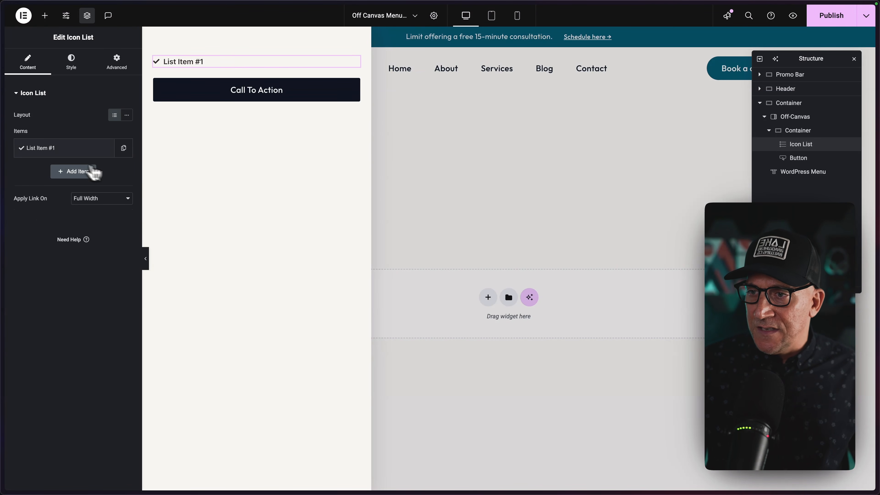
click(76, 153)
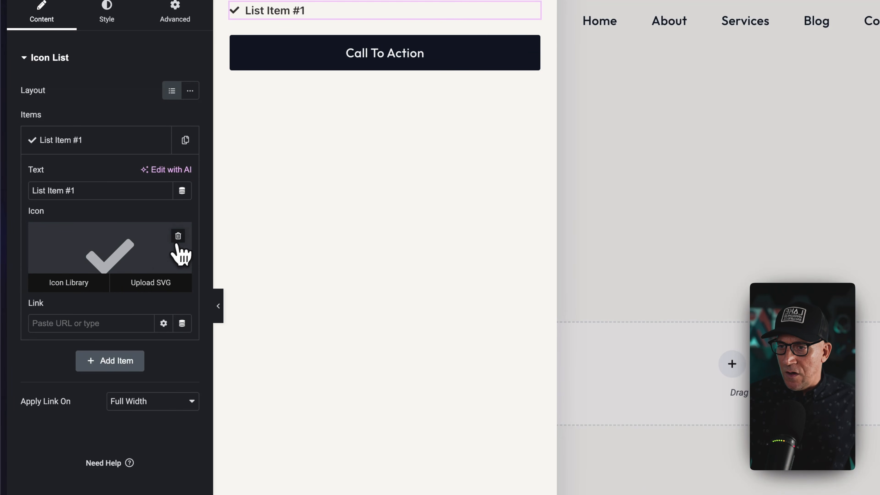
click(178, 236)
drag(97, 191, 24, 182)
text(Home)
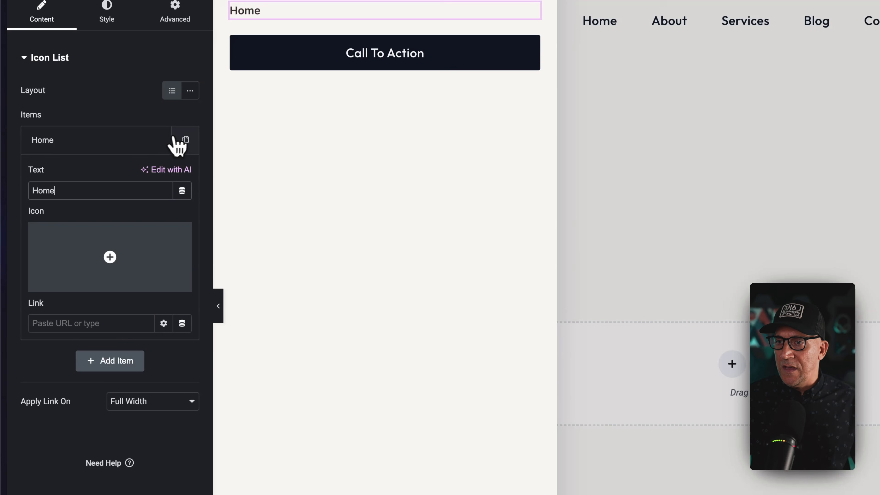
Link the Home item to / and create further linked list items named About Us, Pricing and Resources.
click(185, 140)
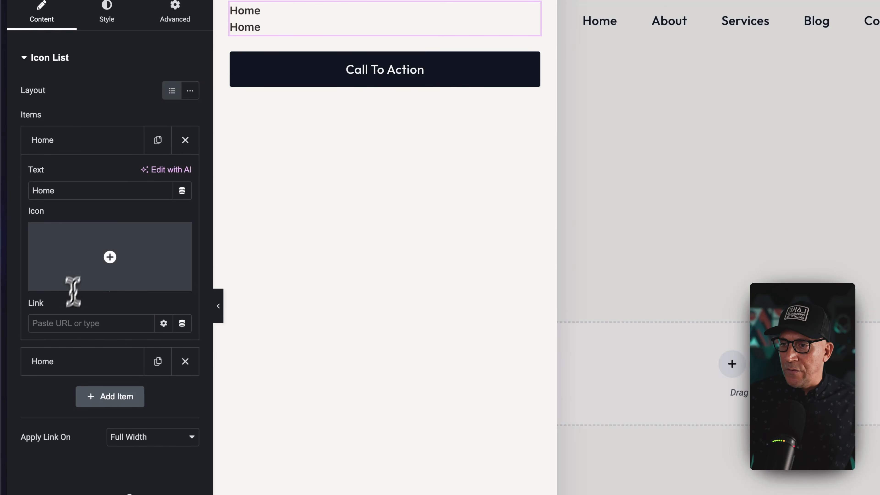
click(60, 322)
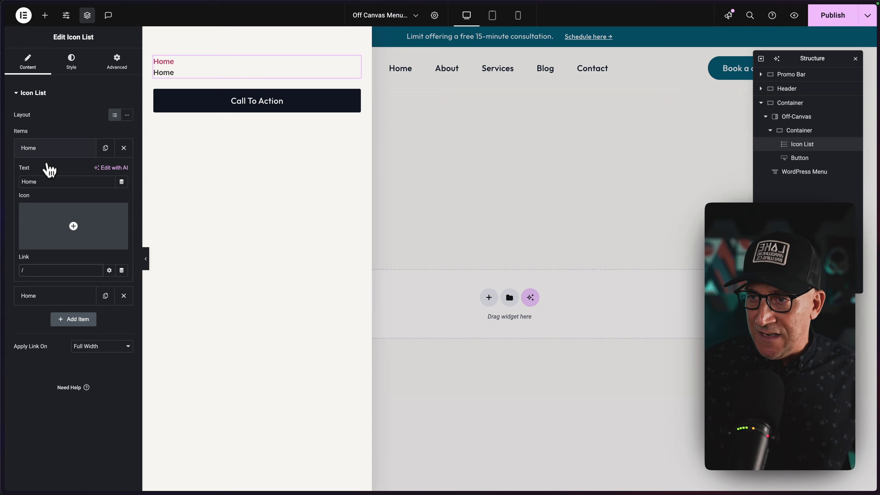
click(62, 141)
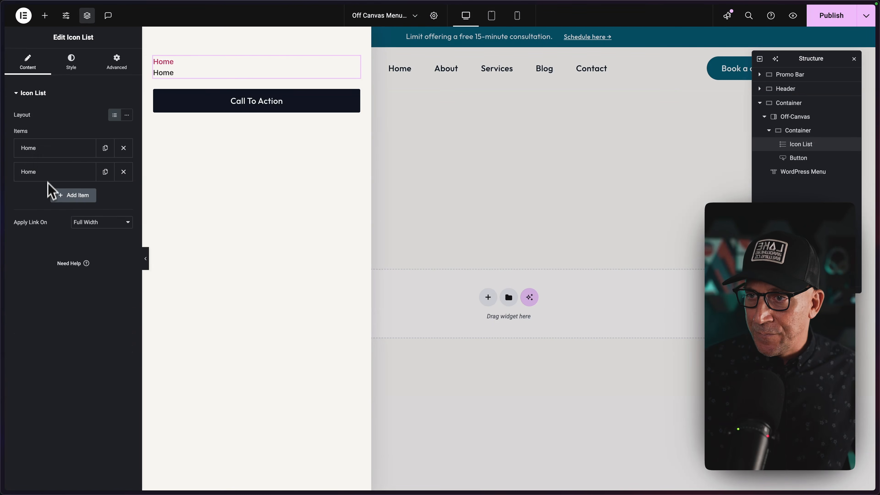
click(51, 172)
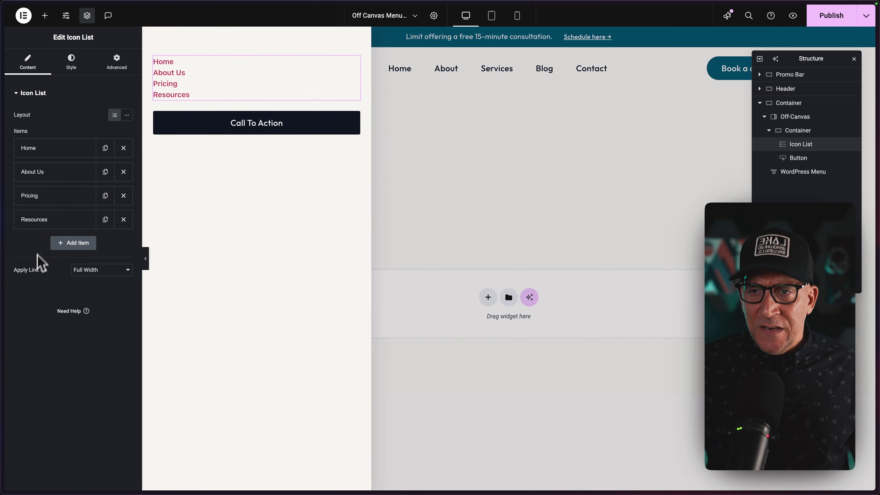
Style the Icon List with larger dark text and wider item spacing, and set its padding to 1.5 rem at the bottom and 0 elsewhere.
click(76, 59)
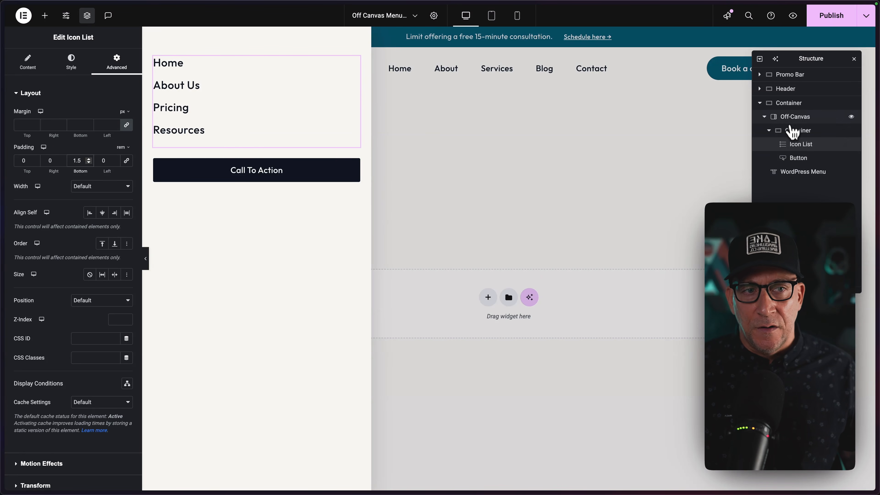
Set the Off-Canvas widget's HTML tag to nav.
click(794, 117)
click(44, 335)
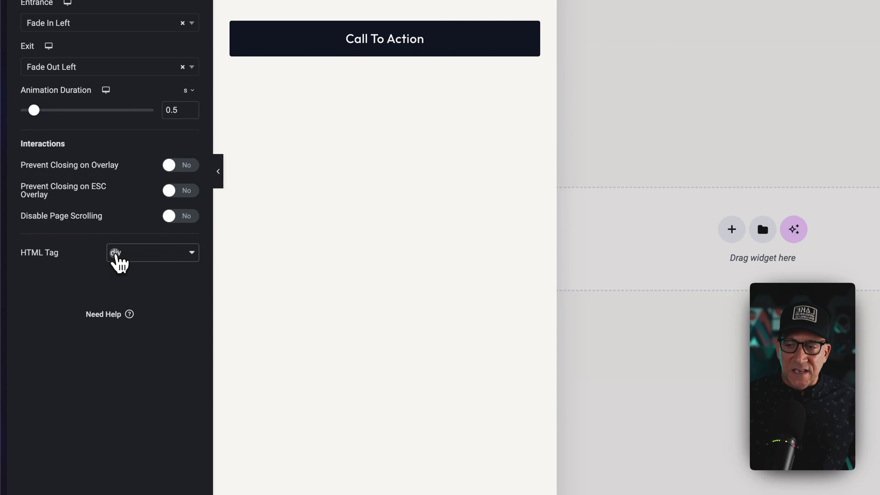
click(115, 255)
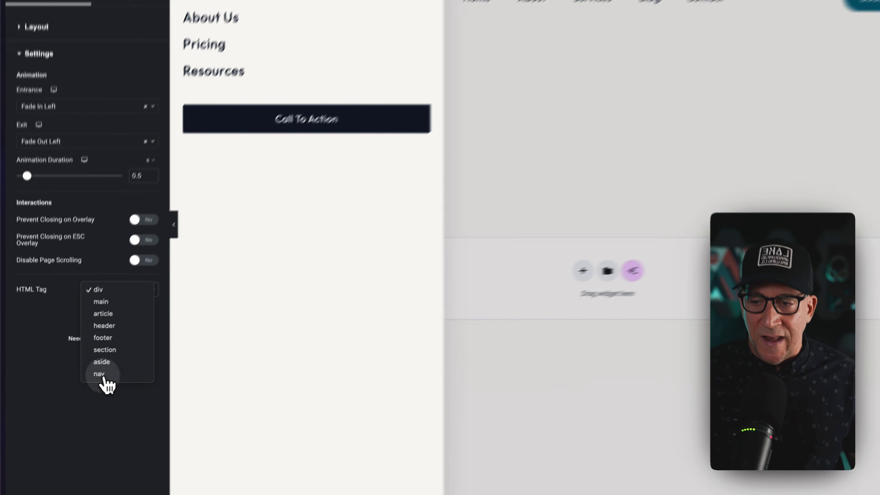
click(104, 377)
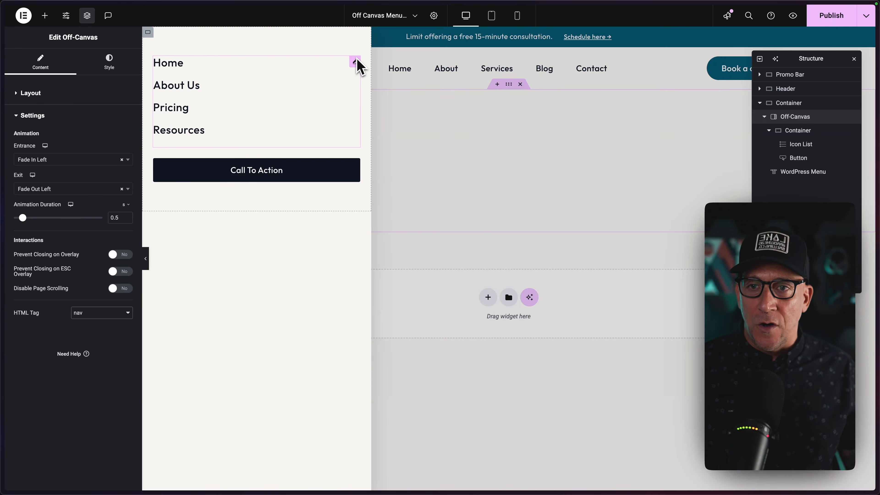
Move the Icon List out of the off-canvas panel and add a Menu widget above the Call To Action button.
drag(355, 62, 461, 294)
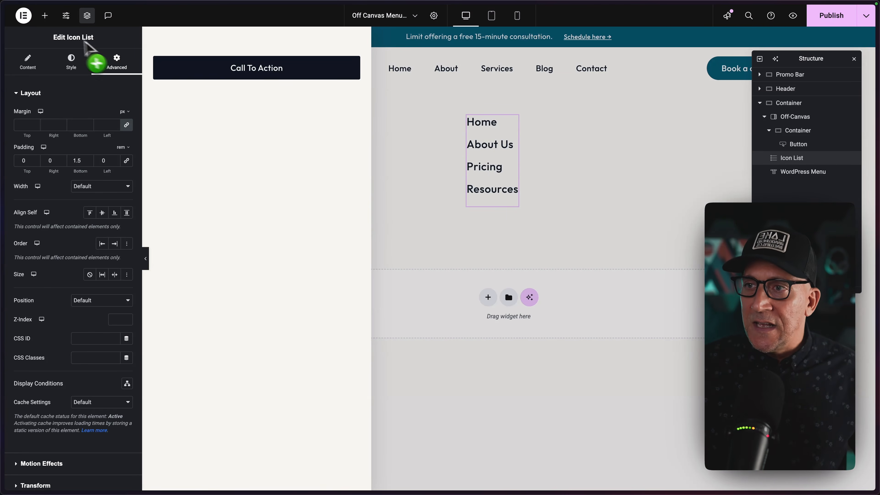
click(44, 15)
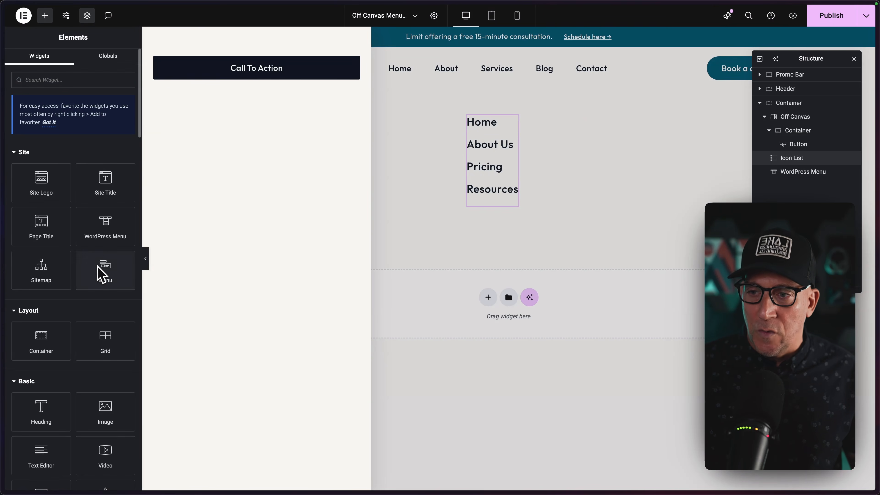
drag(100, 274, 215, 69)
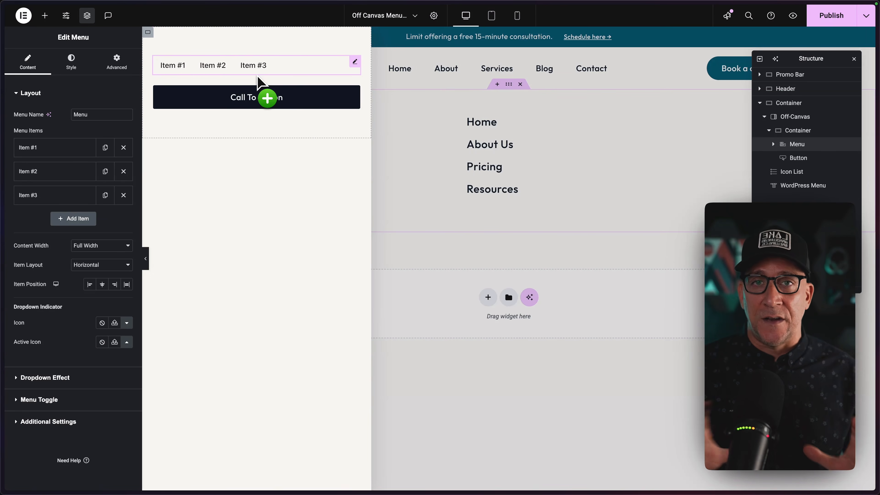
mouse_move(259, 82)
mouse_down()
mouse_move(345, 77)
mouse_move(363, 66)
mouse_up()
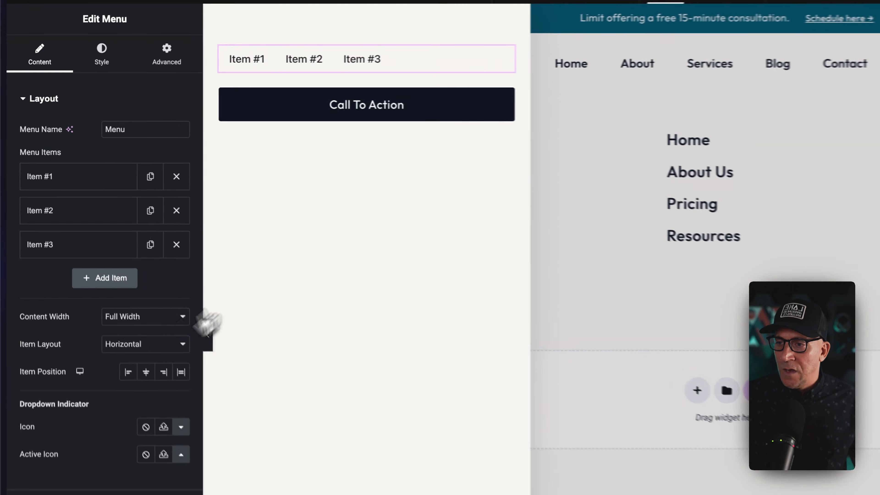
Try the Dropdown item layout on the Menu widget, and restore the Horizontal layout.
click(144, 343)
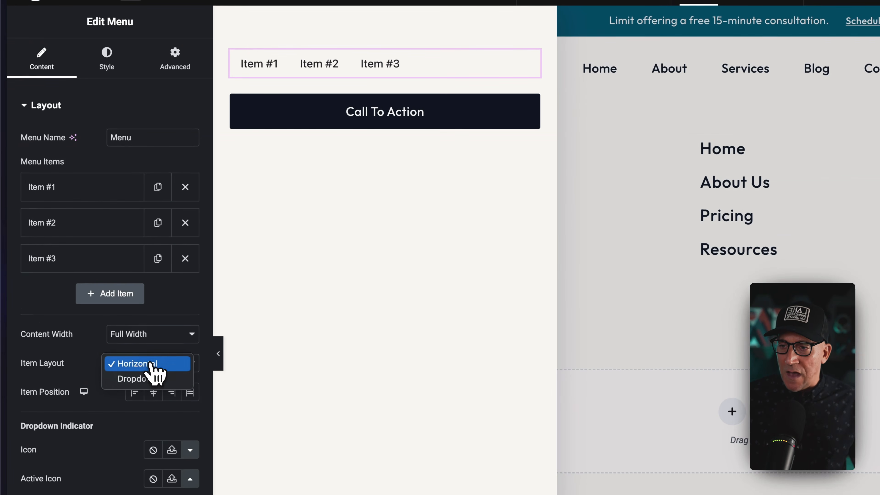
click(137, 378)
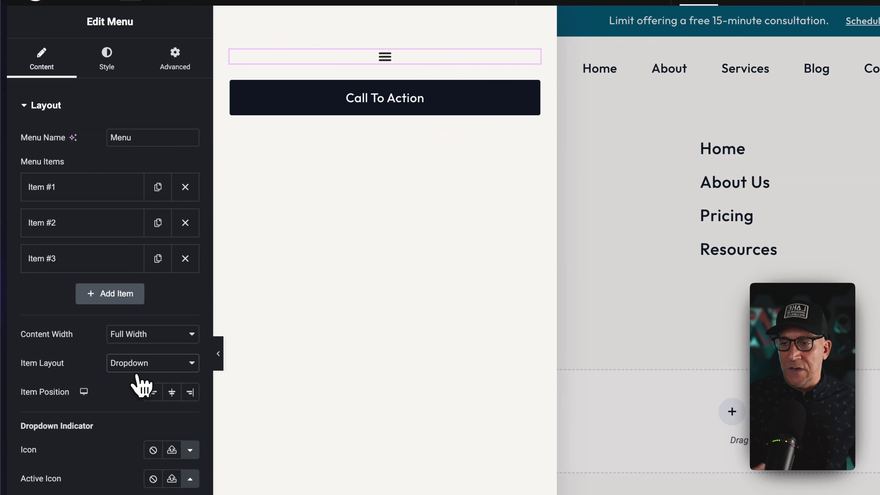
click(137, 364)
click(138, 349)
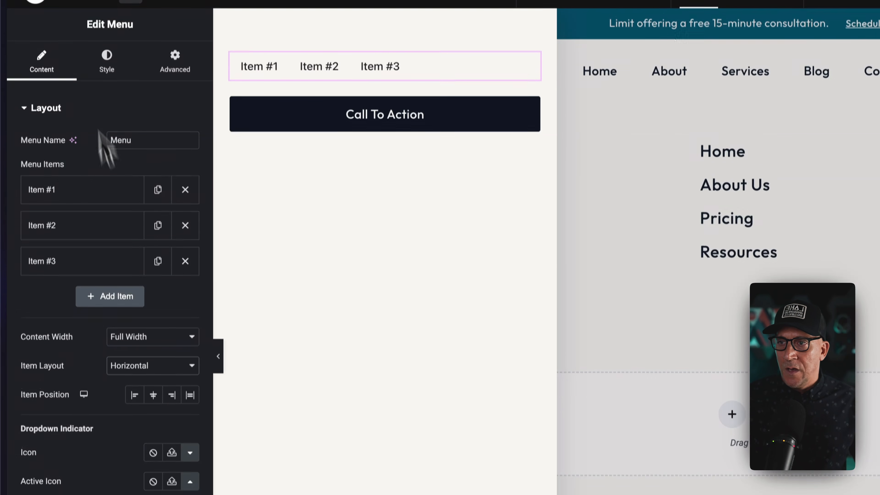
Add a WordPress Menu widget above the Menu widget in the off-canvas panel and set its layout to Vertical.
click(69, 23)
drag(141, 321, 299, 94)
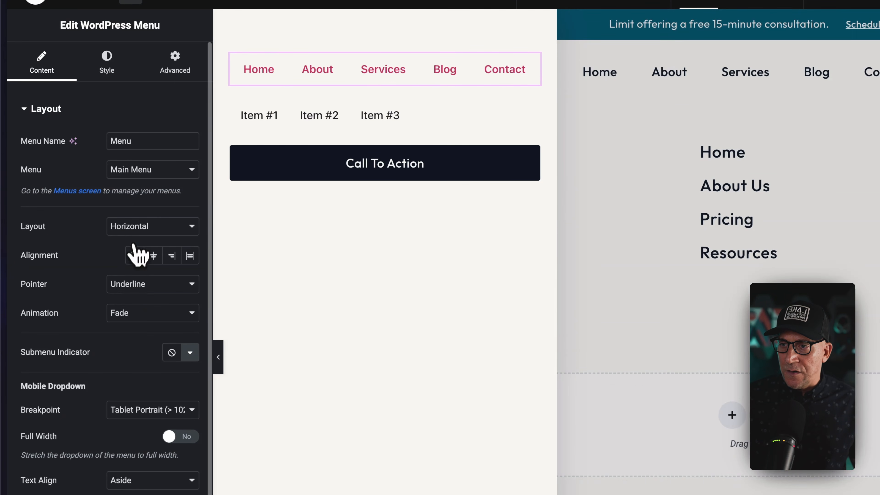
click(136, 227)
click(137, 242)
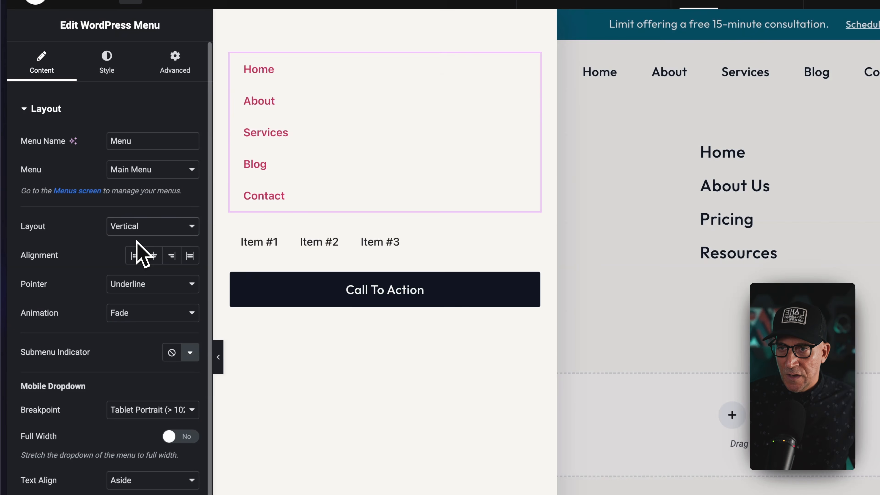
Delete the Menu widget and the WordPress Menu widget from the off-canvas container.
click(532, 237)
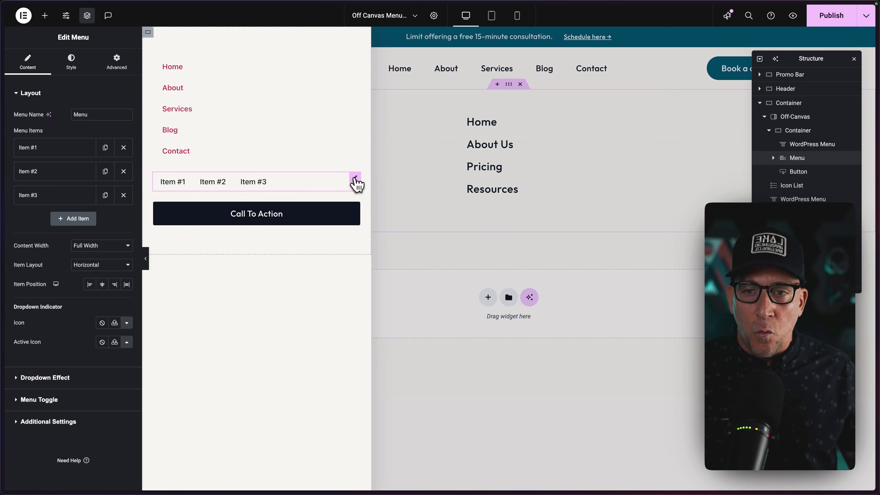
right_click(356, 183)
click(371, 346)
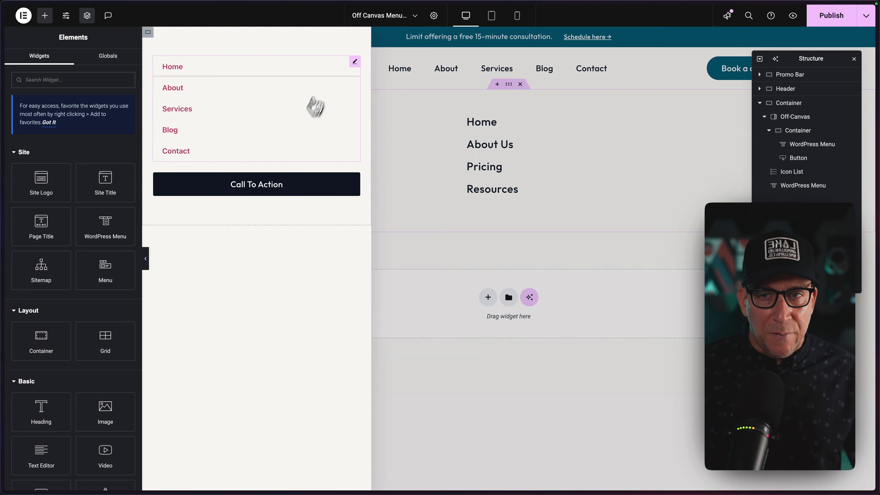
click(353, 65)
right_click(355, 66)
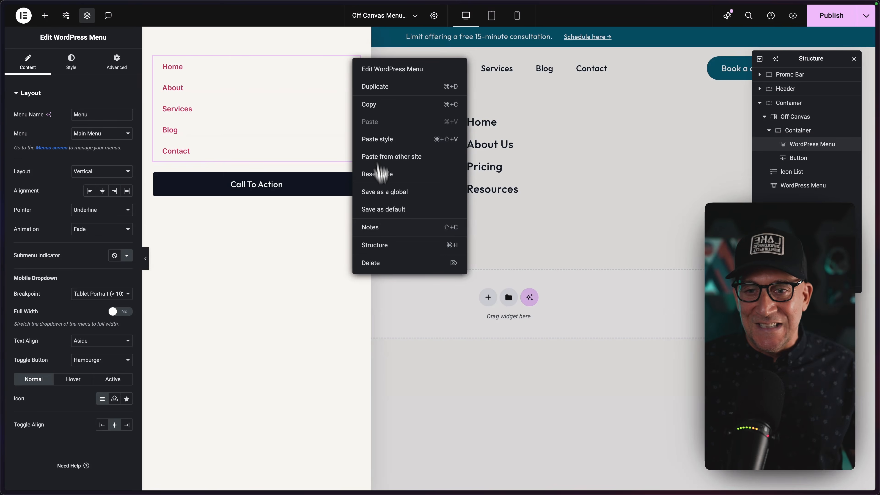
click(371, 263)
Move the Icon List back into the off-canvas container above the button and remove its Resources item.
click(504, 123)
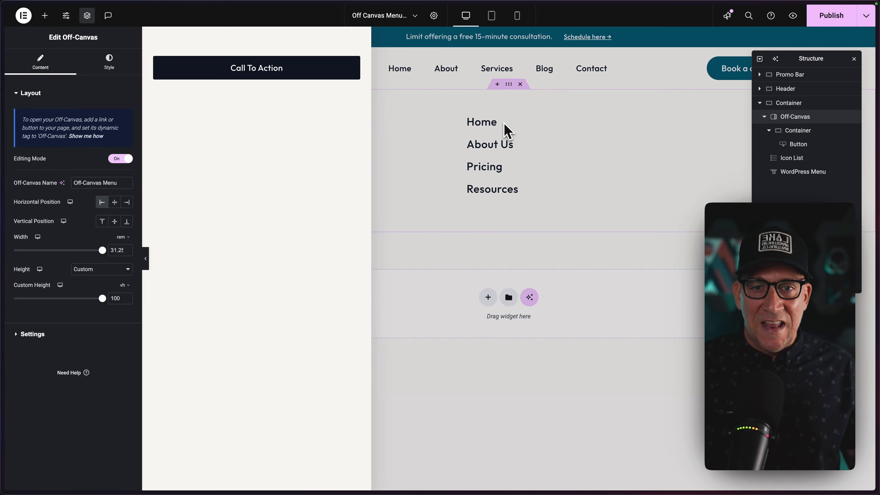
right_click(494, 124)
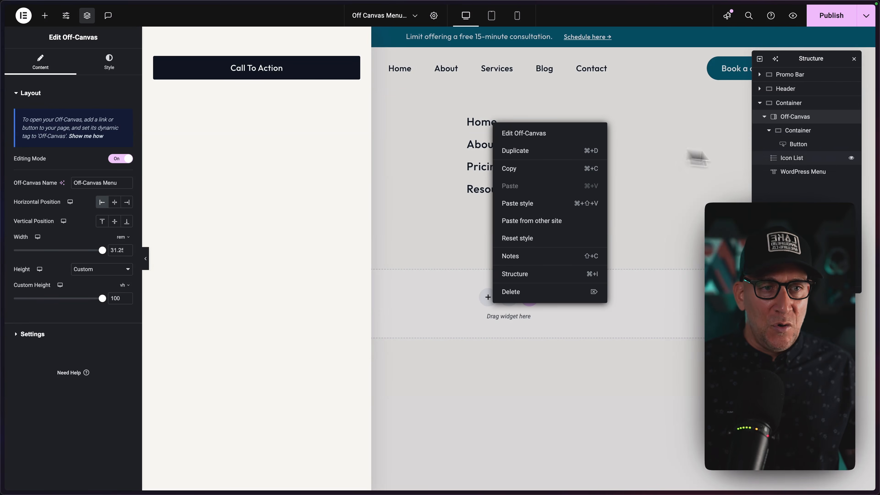
click(793, 160)
drag(794, 162, 802, 146)
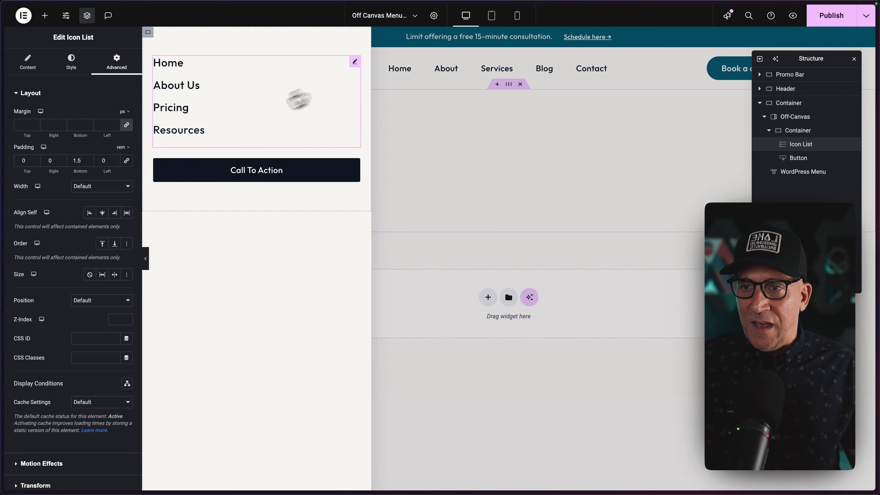
click(28, 63)
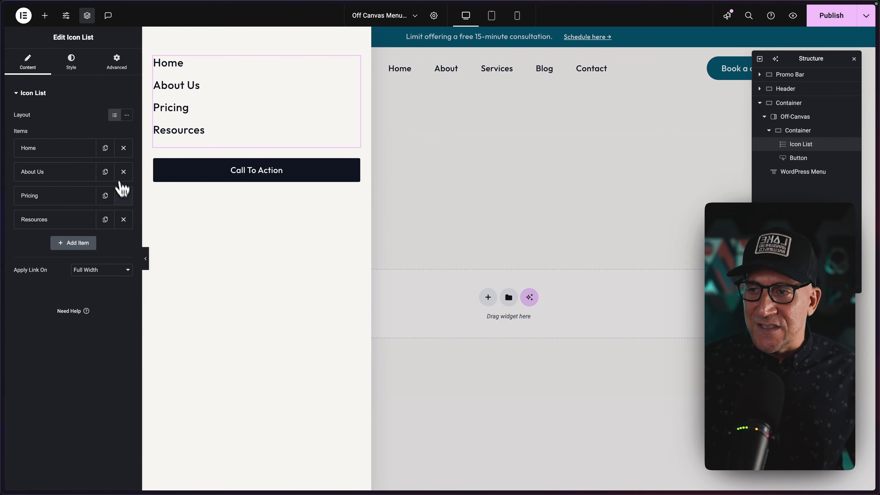
click(124, 222)
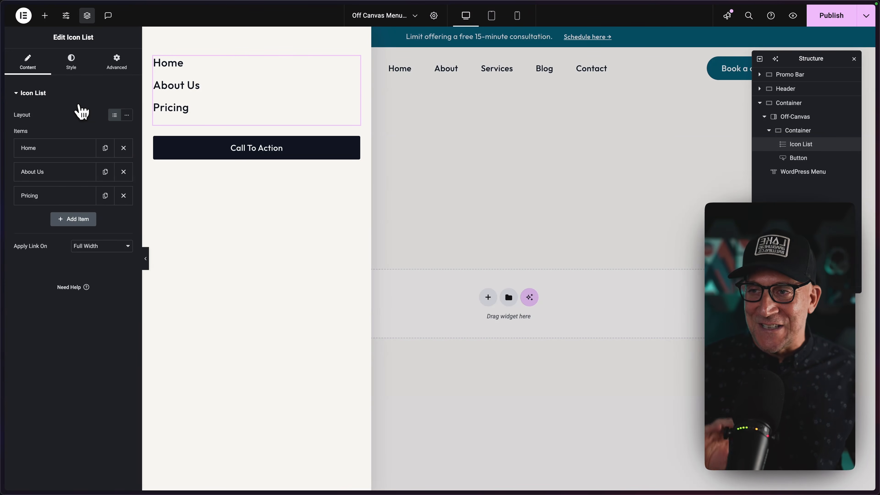
Add an Accordion widget between the Icon List and the Call To Action button.
click(45, 16)
text(ad)
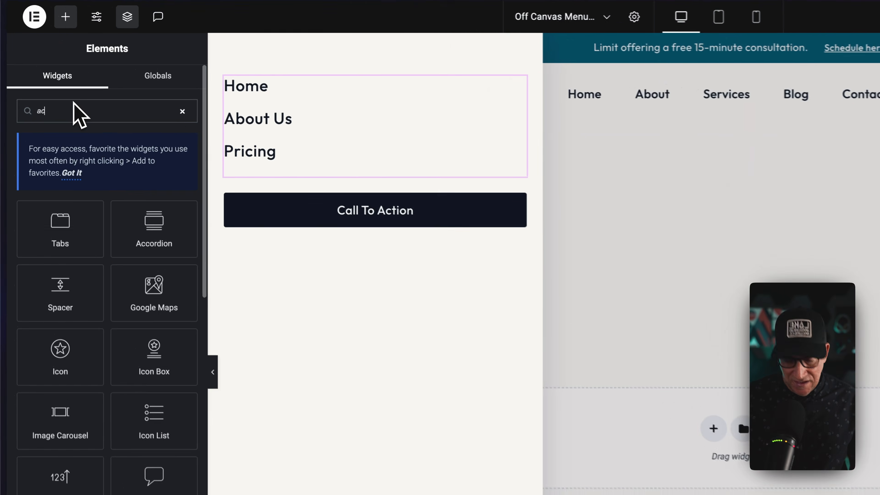
text(cc)
drag(169, 239, 289, 168)
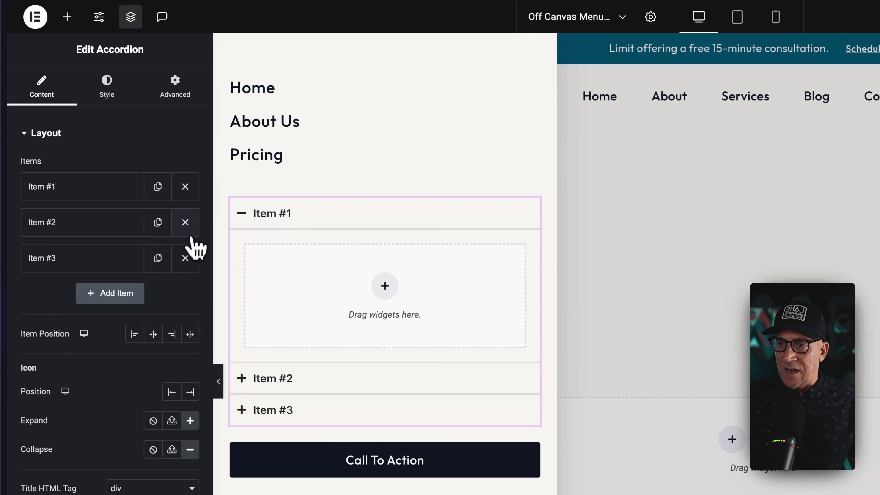
Reduce the accordion to a single item titled Resources and position its icon after the title.
click(185, 223)
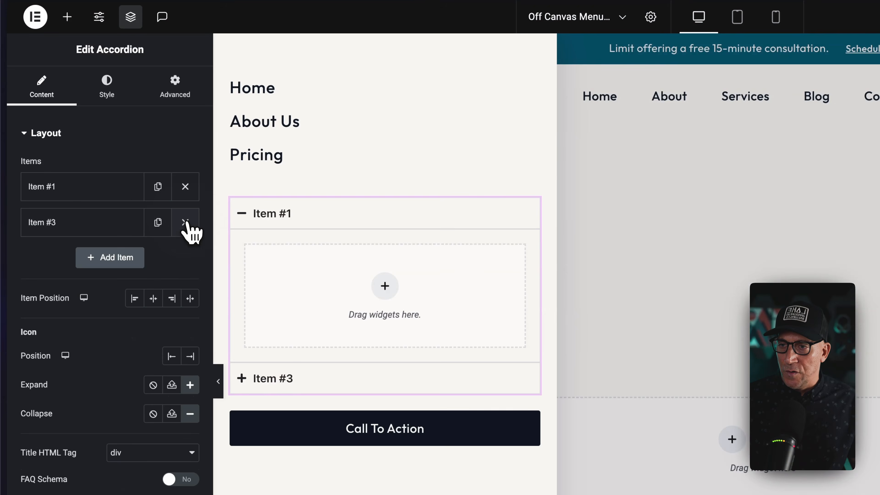
click(186, 222)
click(80, 207)
drag(69, 237, 21, 246)
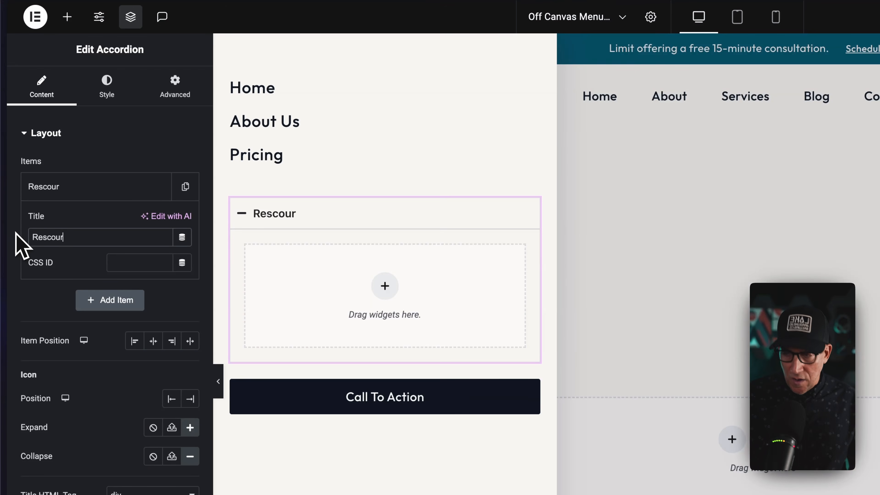
text(Resc)
key(BackSpace)
text(ources)
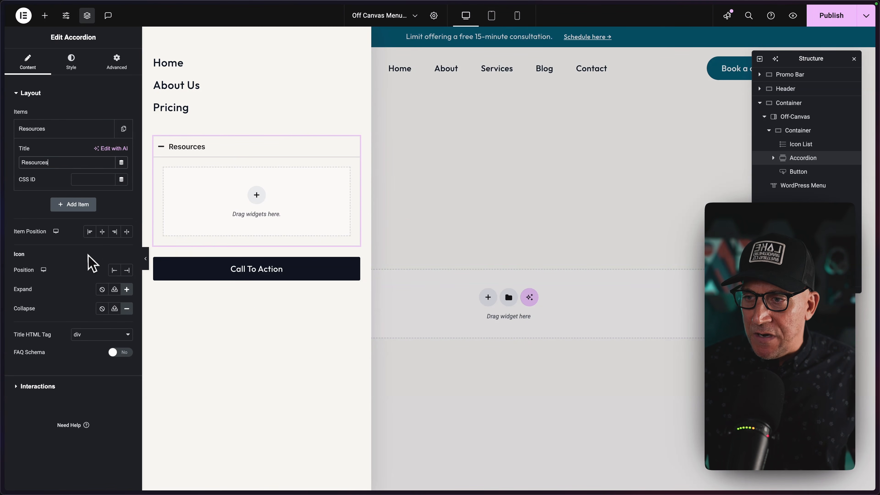
click(127, 271)
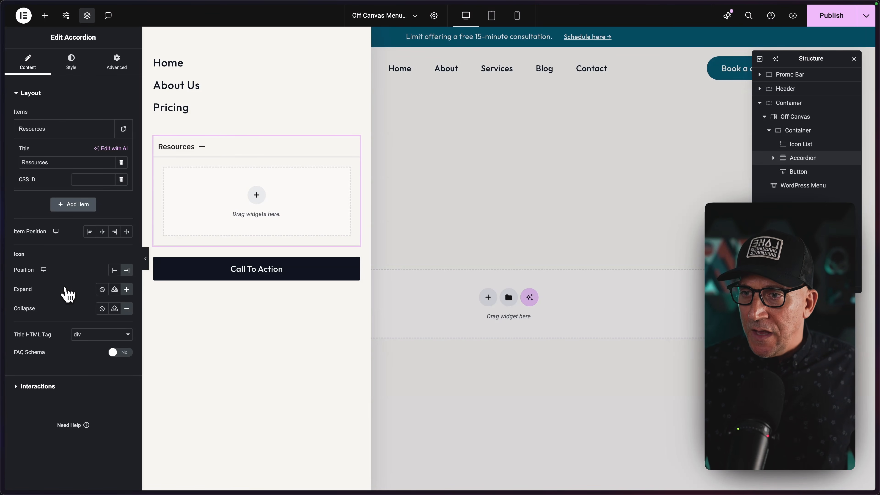
Set the accordion's padding to 0 px on all sides and its border type to None.
click(71, 69)
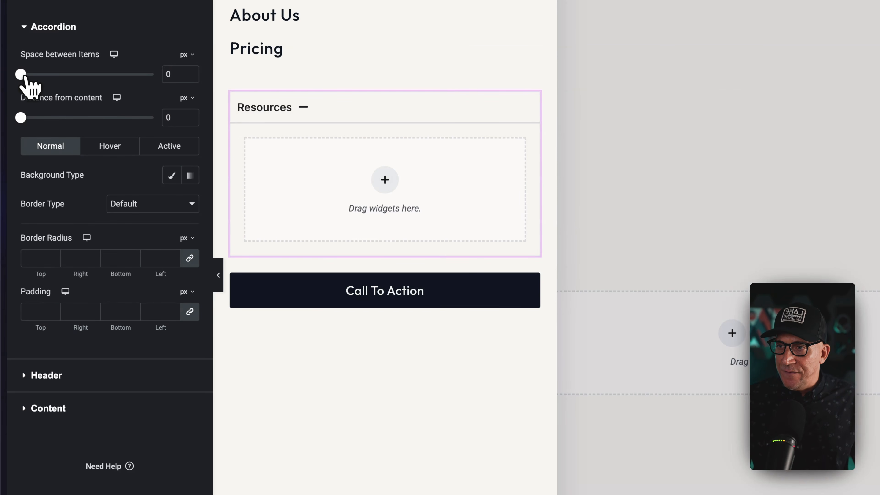
click(53, 343)
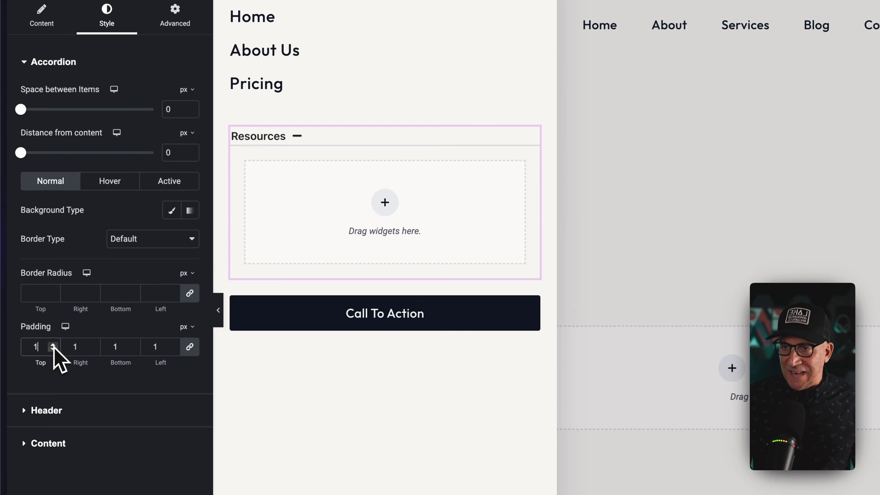
click(53, 348)
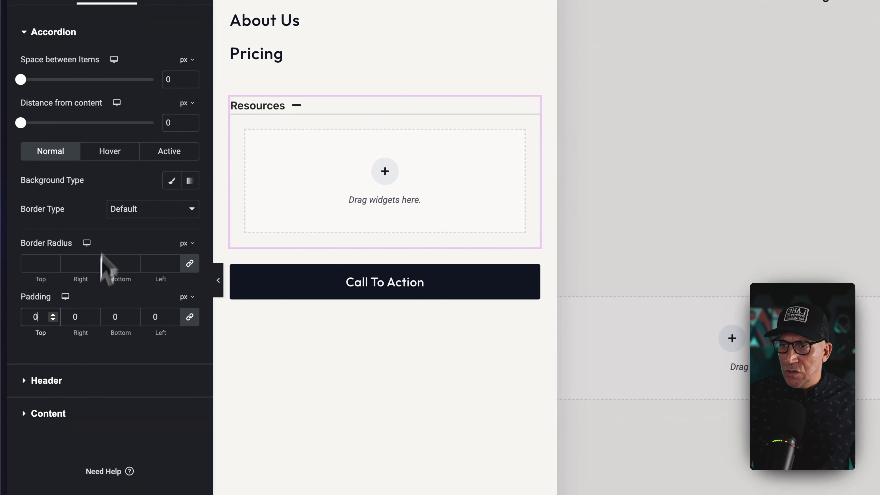
click(125, 210)
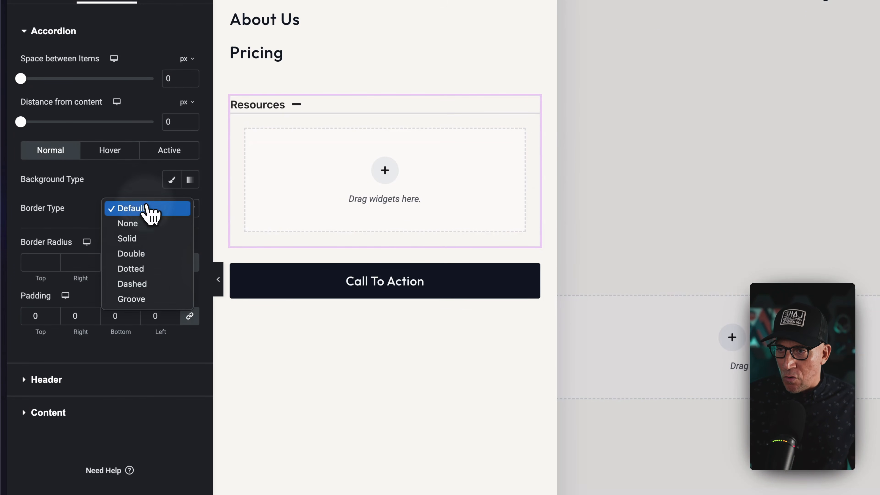
click(143, 225)
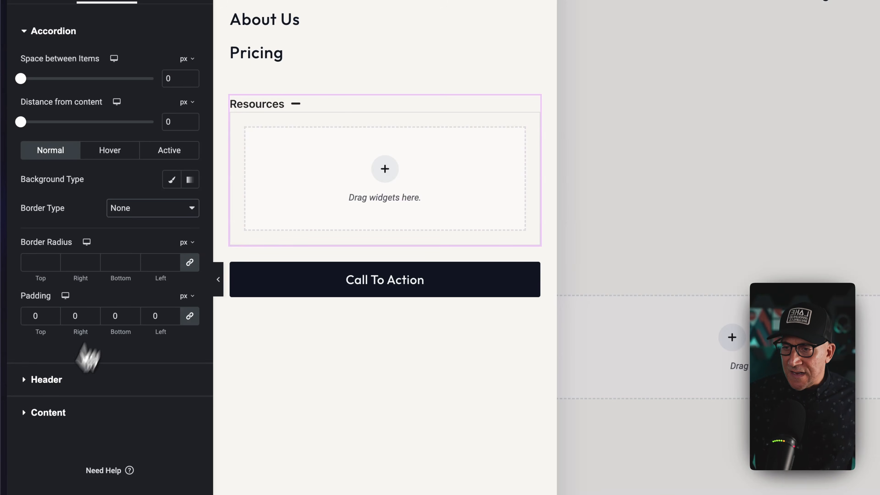
Apply the global typography matching the list items to the accordion title, coloured DWE Dark Text normally and DWE Highlight 1 on hover.
click(57, 387)
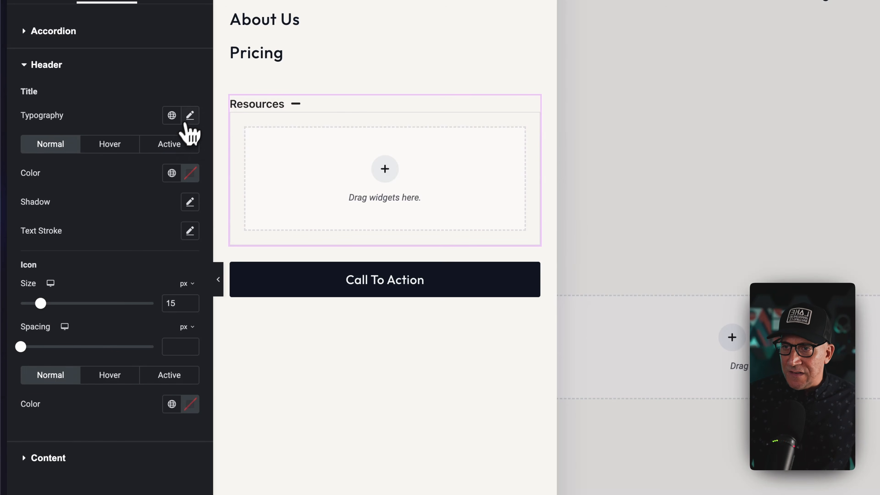
click(171, 115)
click(98, 310)
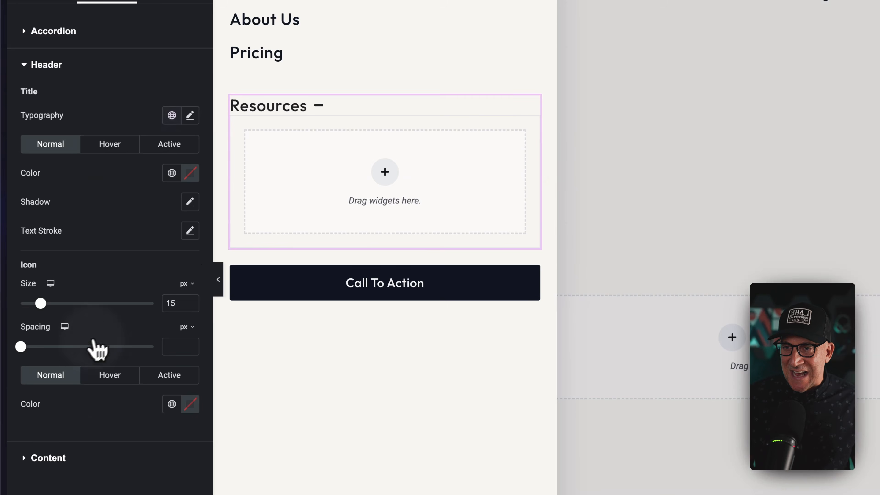
click(171, 244)
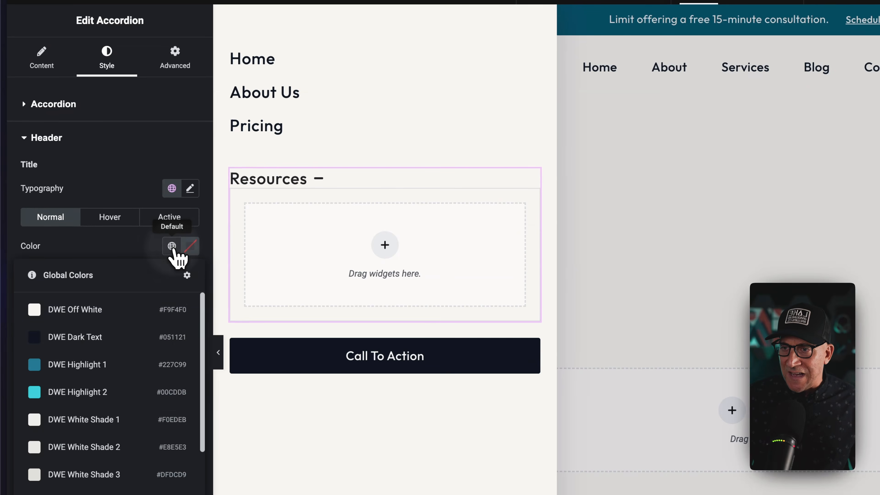
click(100, 348)
click(110, 217)
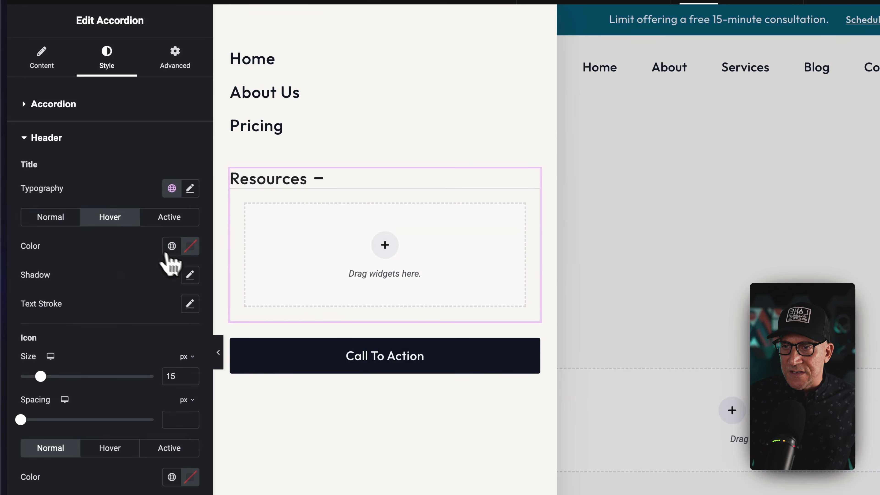
click(172, 245)
click(100, 359)
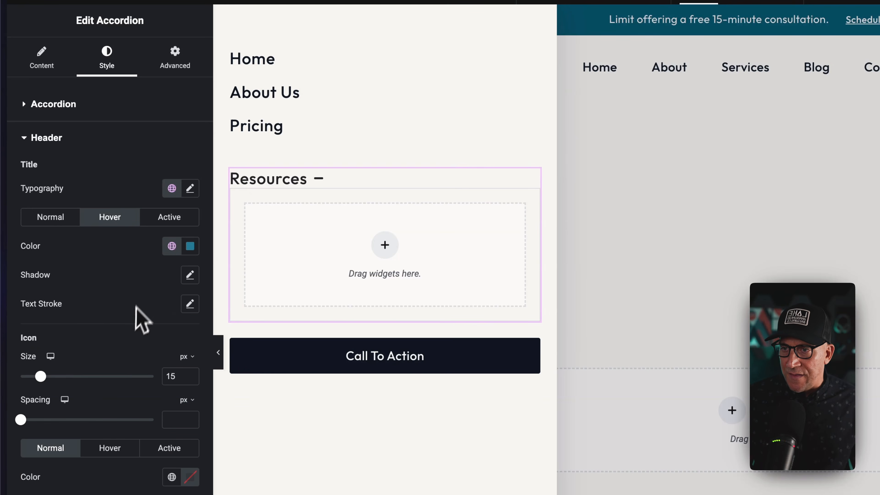
click(58, 217)
Set the border type of the accordion's content area to None.
click(55, 484)
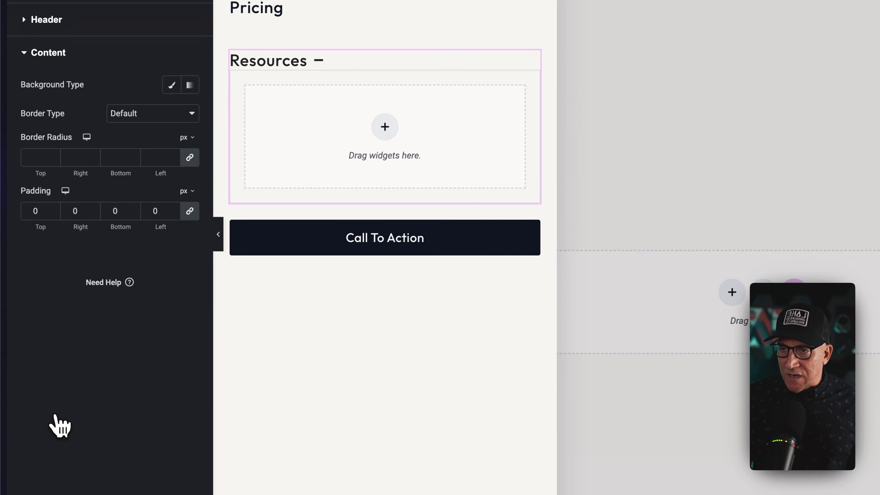
click(140, 119)
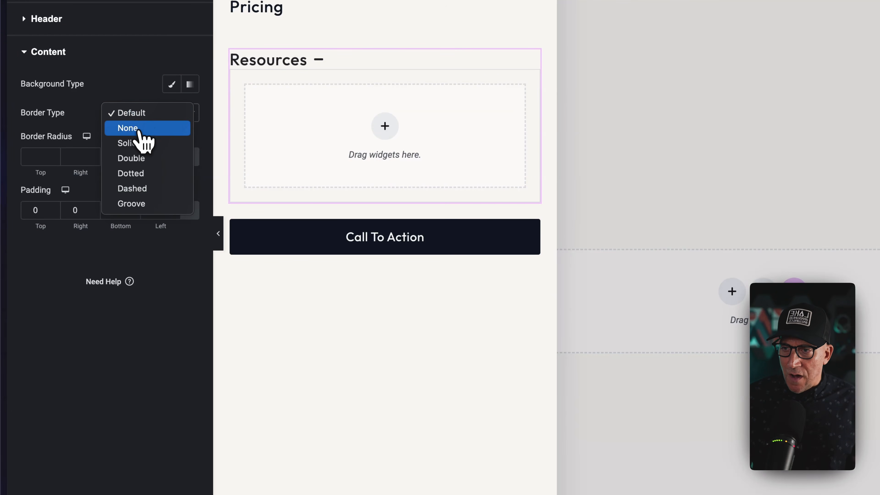
click(139, 129)
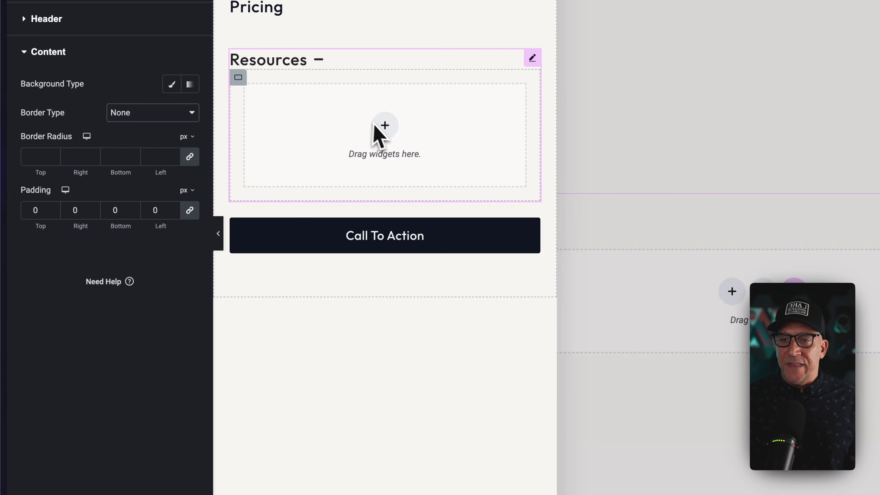
Add a single-column container inside the Resources accordion item and paste a copy of the main Icon List into it.
click(384, 125)
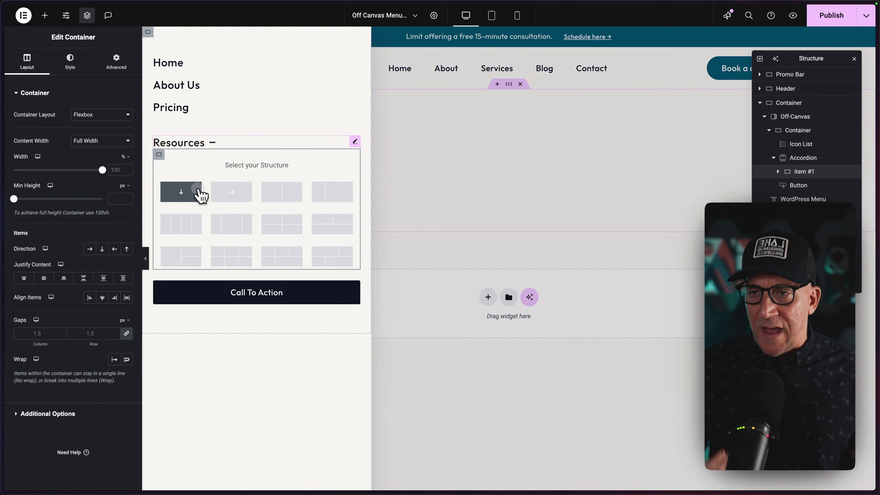
click(204, 185)
click(355, 62)
right_click(354, 62)
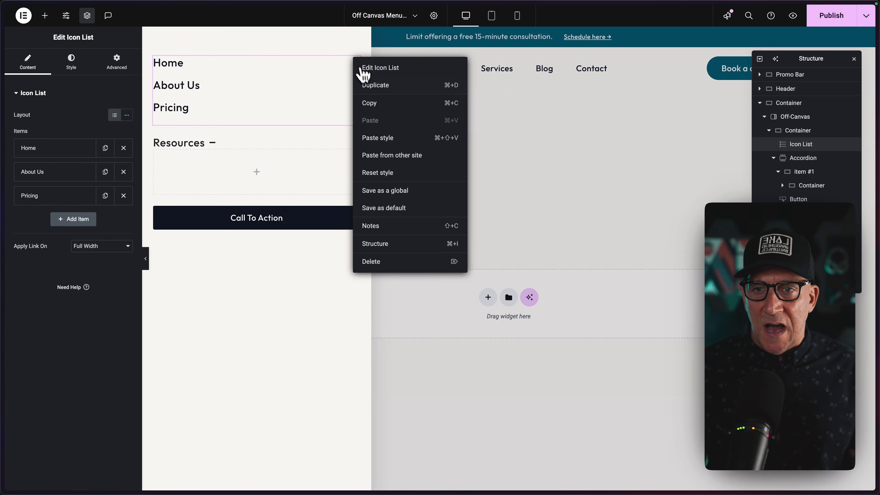
click(369, 102)
right_click(257, 171)
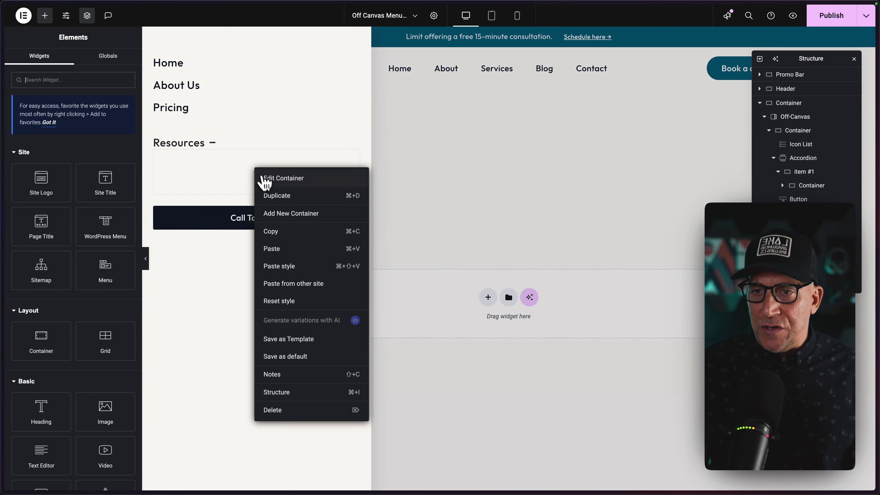
click(276, 248)
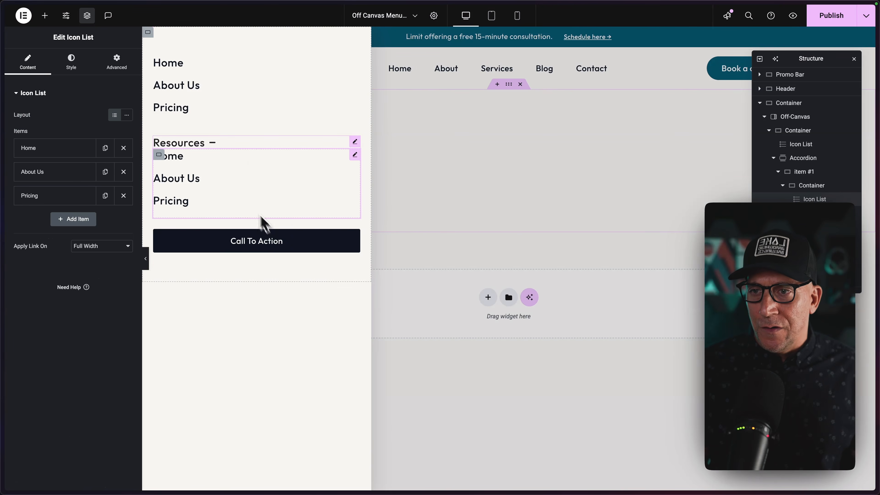
Set the accordion's distance from content to 1.5 rem.
click(354, 142)
click(59, 413)
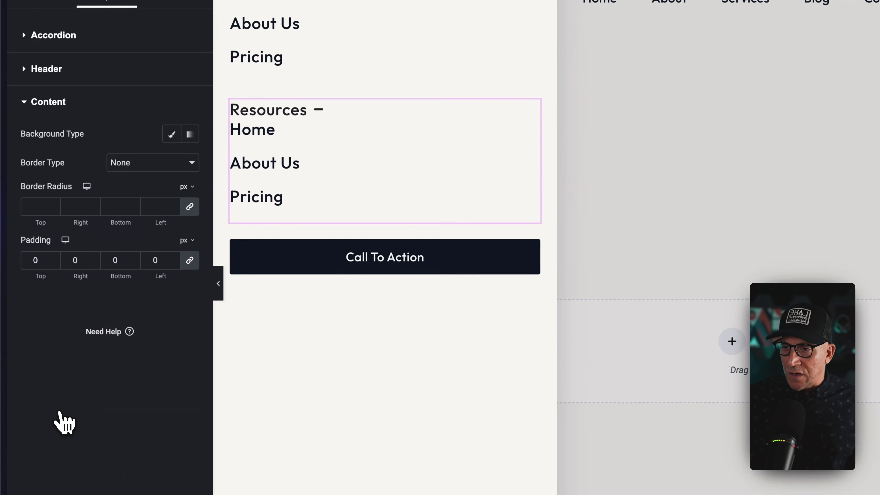
click(52, 34)
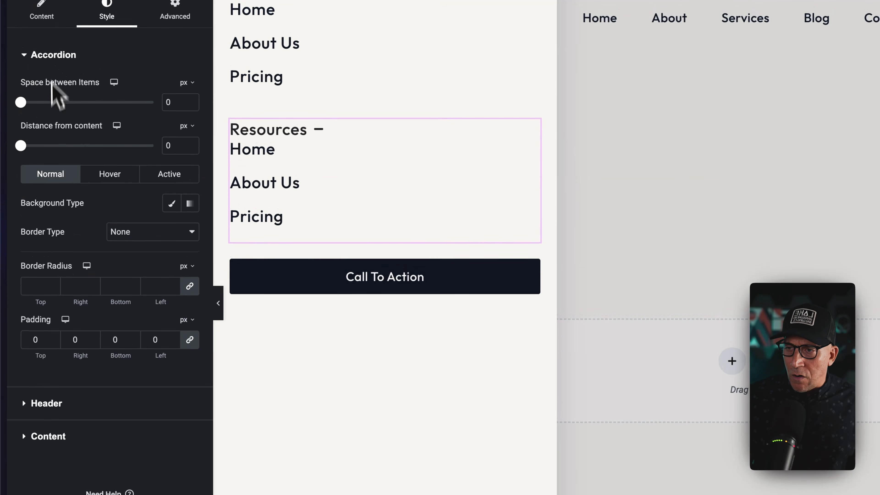
drag(21, 146, 35, 145)
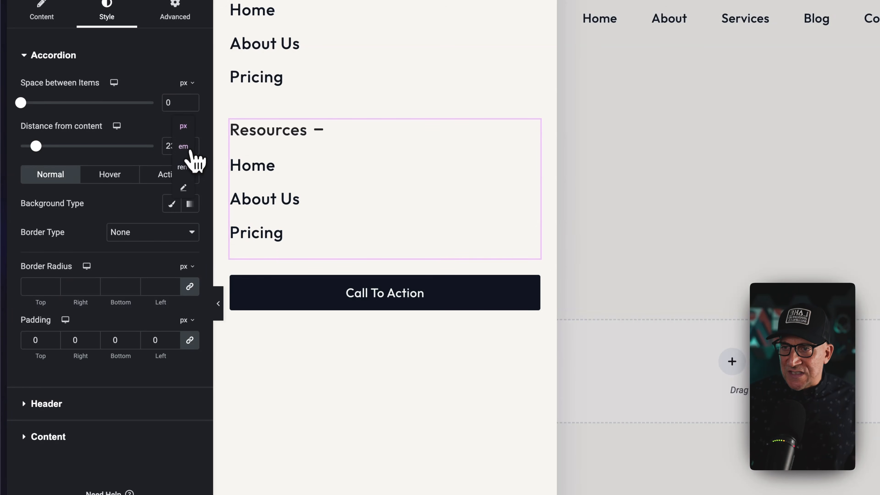
click(182, 167)
text(1.5)
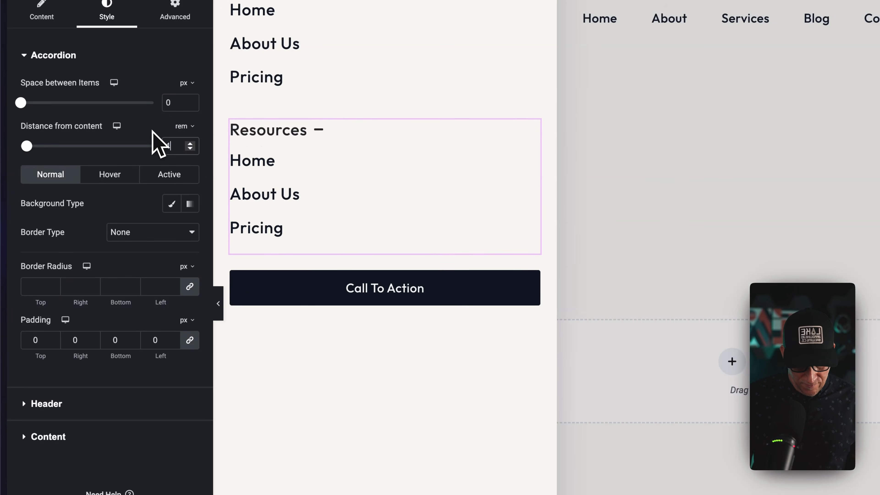
Unlink the accordion content's padding values and set only the left padding to 1.5 rem.
click(64, 430)
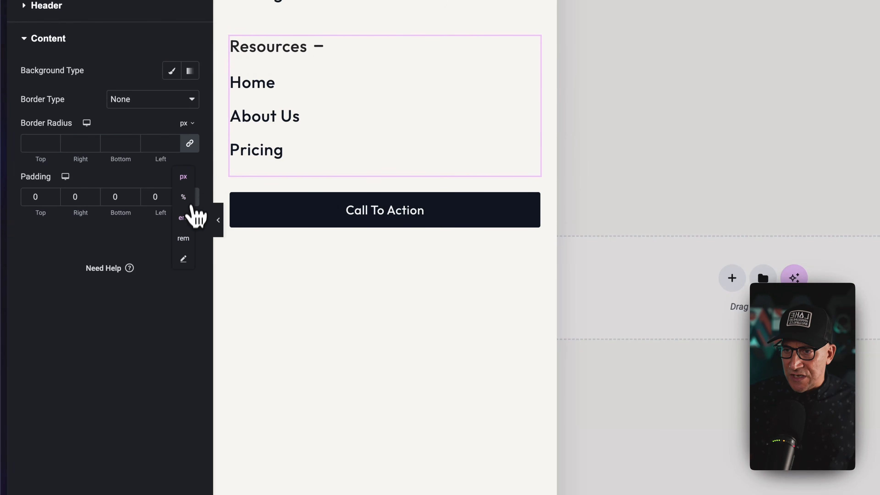
click(187, 236)
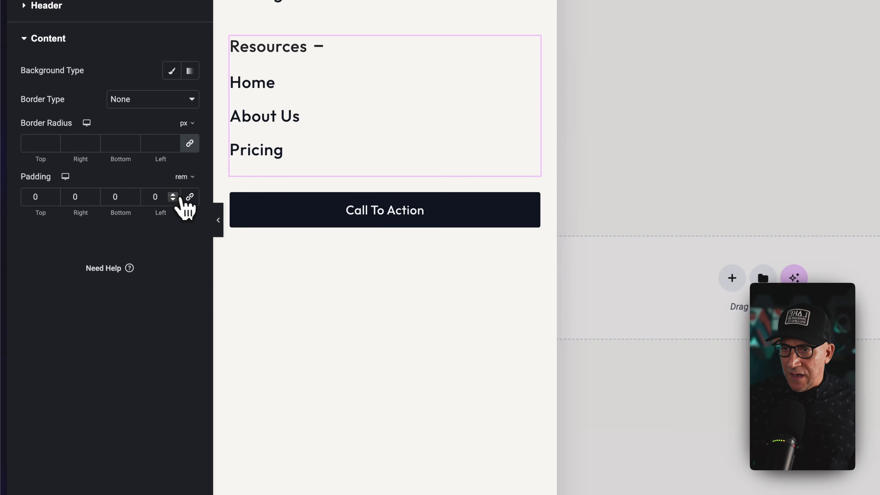
click(173, 196)
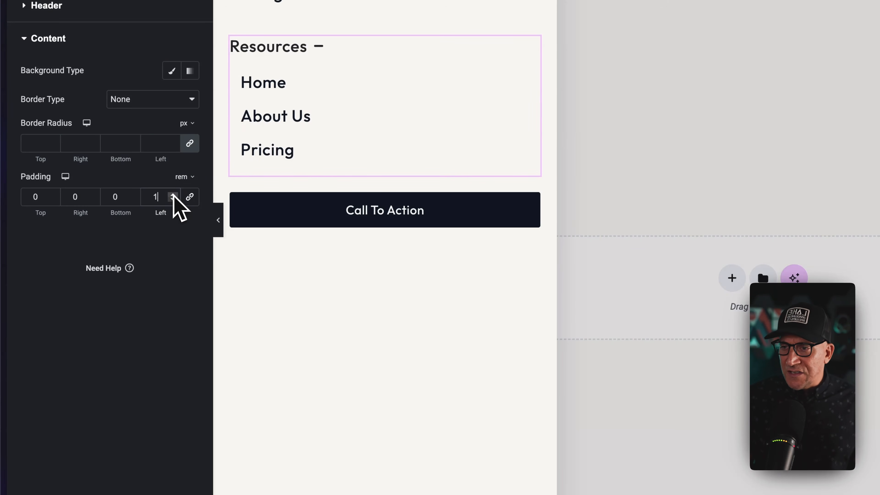
text(.5)
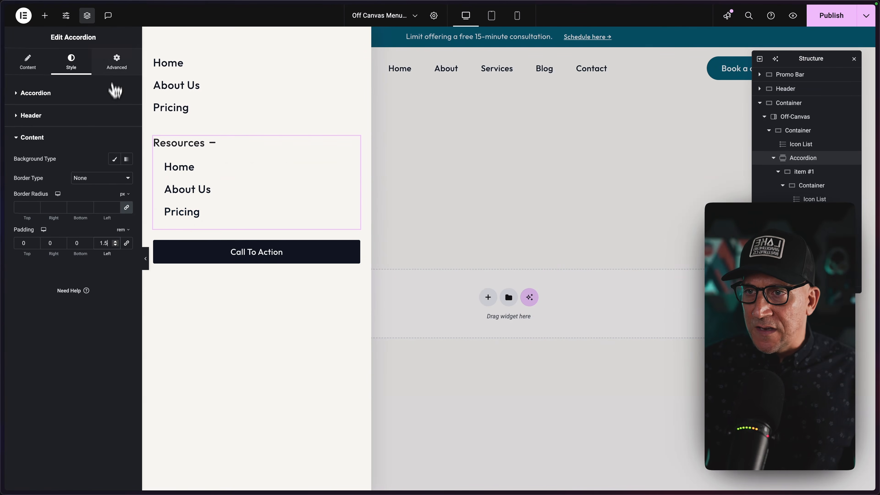
Set the bottom padding of both the nested and the main Icon List to 0 rem.
click(116, 63)
click(246, 206)
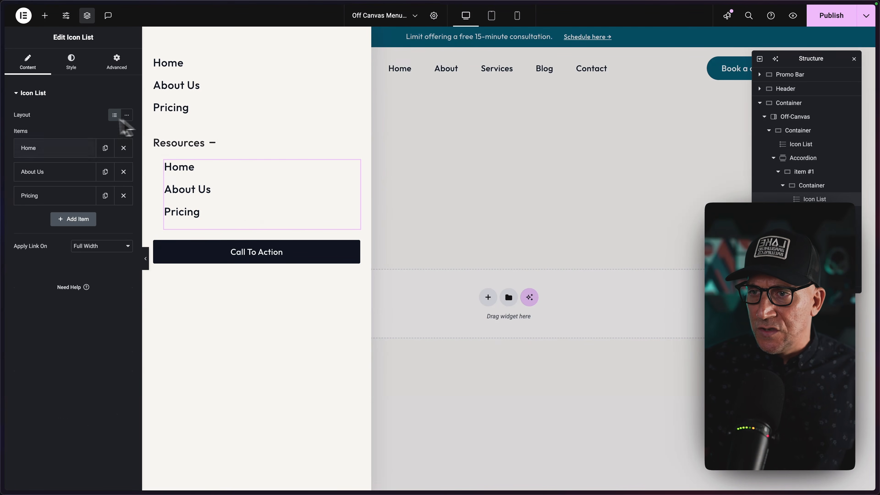
click(115, 64)
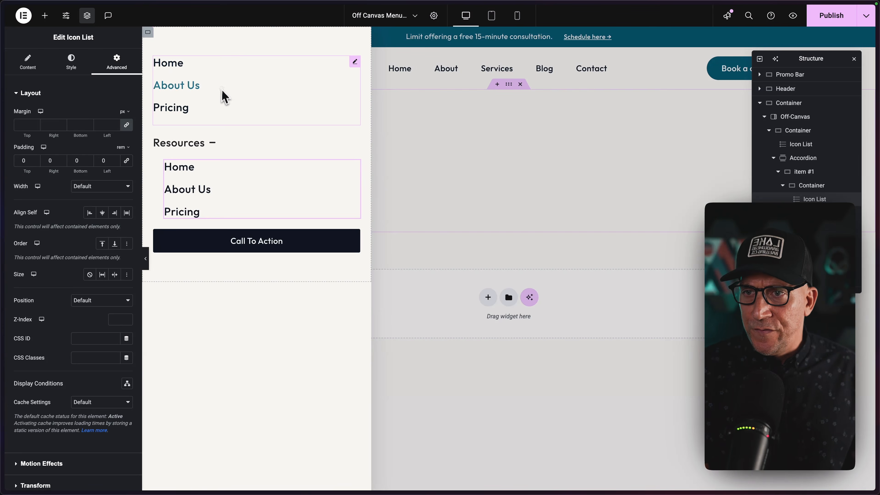
click(171, 90)
click(116, 63)
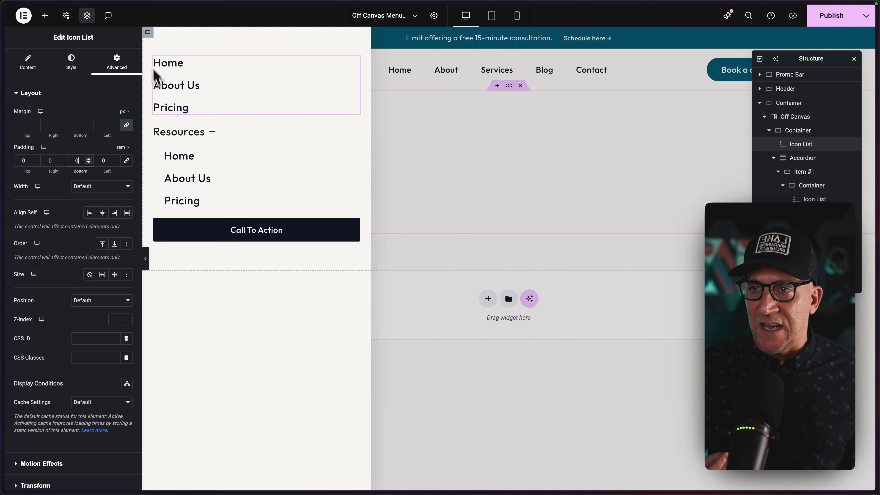
Check the menu container's layout settings and the accordion's title HTML tag and interaction options.
click(148, 33)
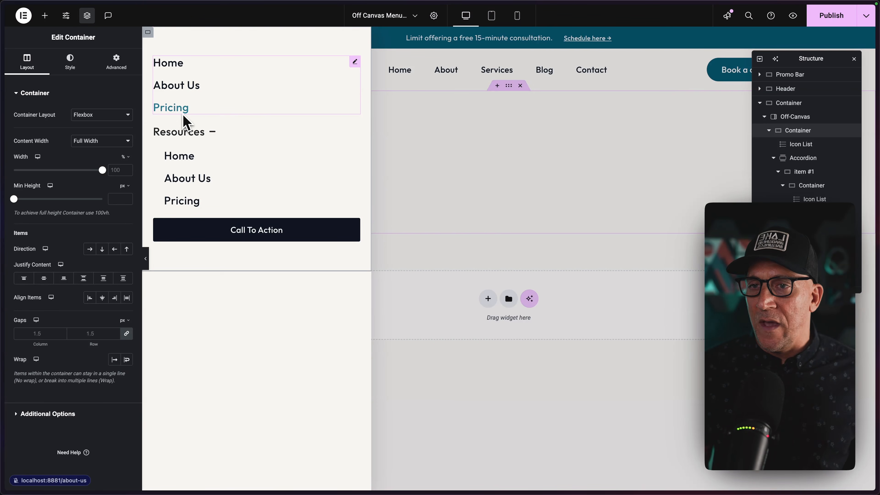
click(213, 133)
click(215, 137)
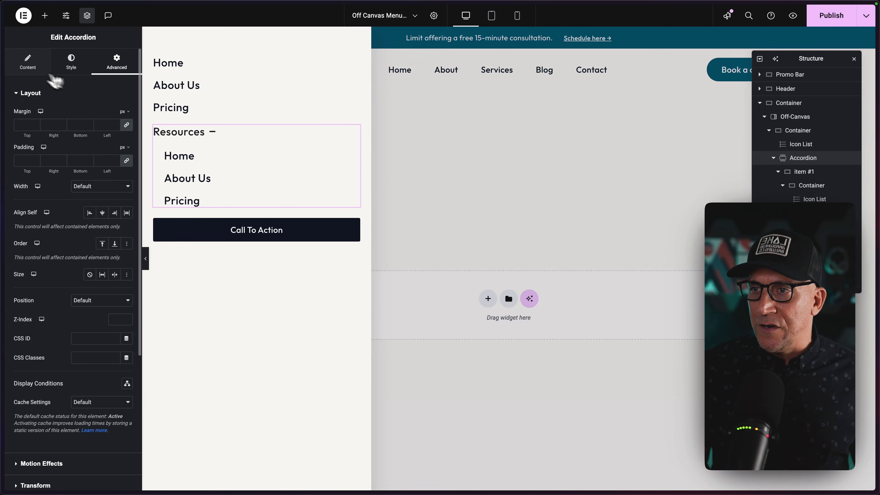
click(25, 71)
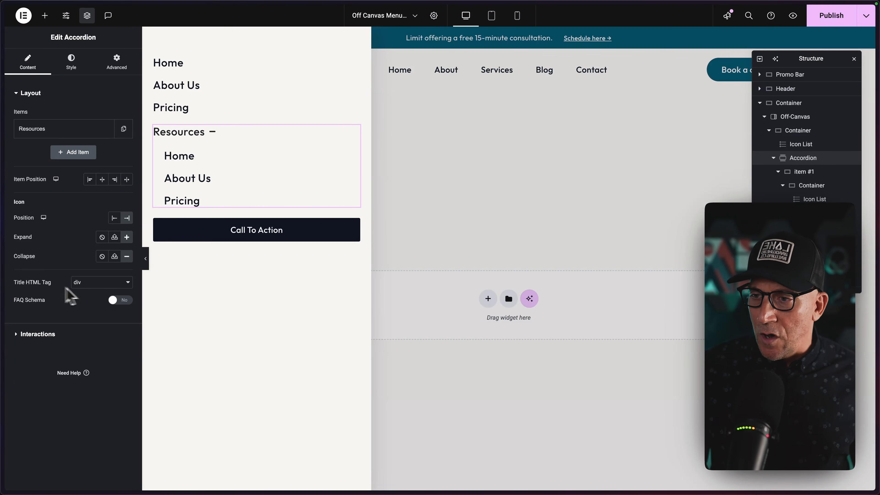
click(75, 284)
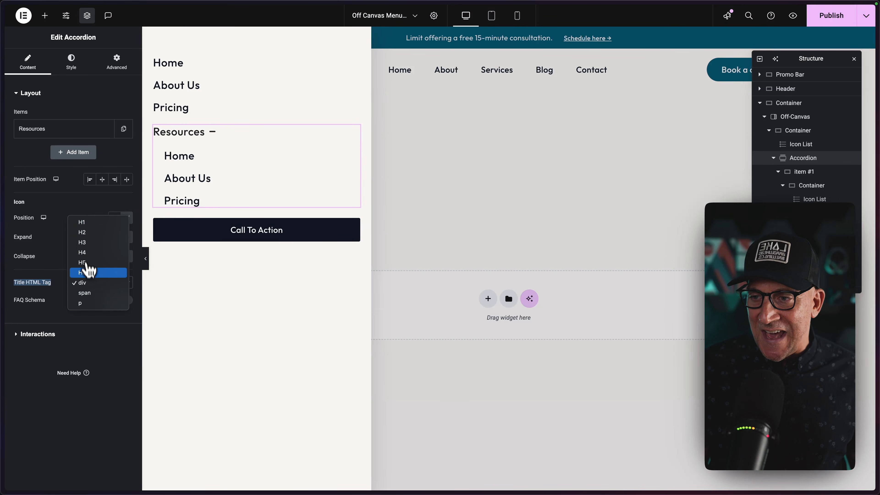
click(46, 318)
click(44, 334)
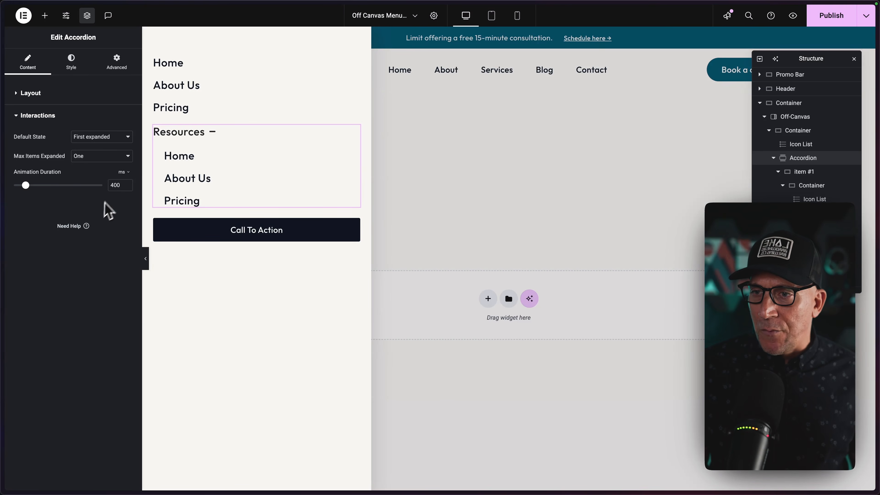
Switch the accordion's animation duration to seconds, set it to 0.3, and test opening and closing Resources.
drag(27, 185, 23, 186)
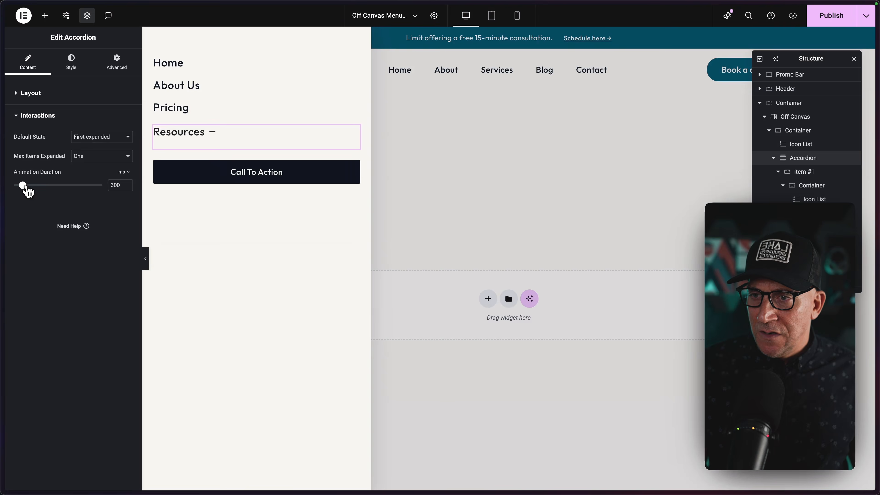
click(122, 172)
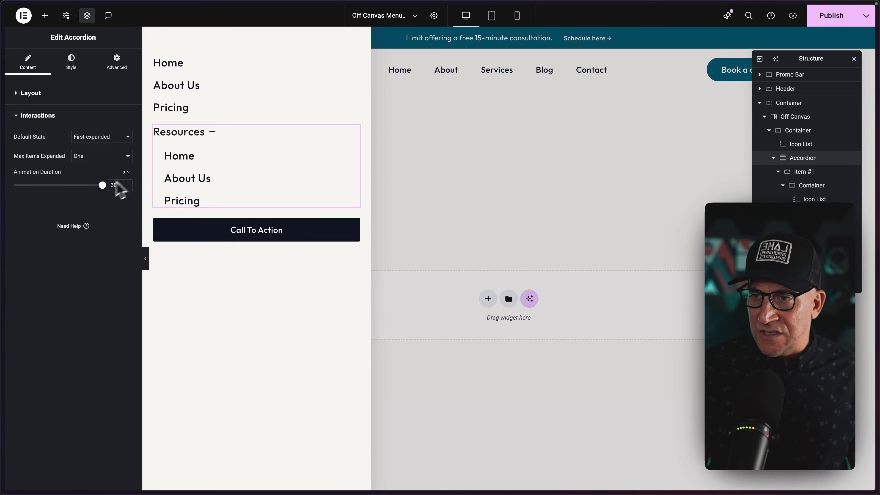
drag(37, 185, 34, 185)
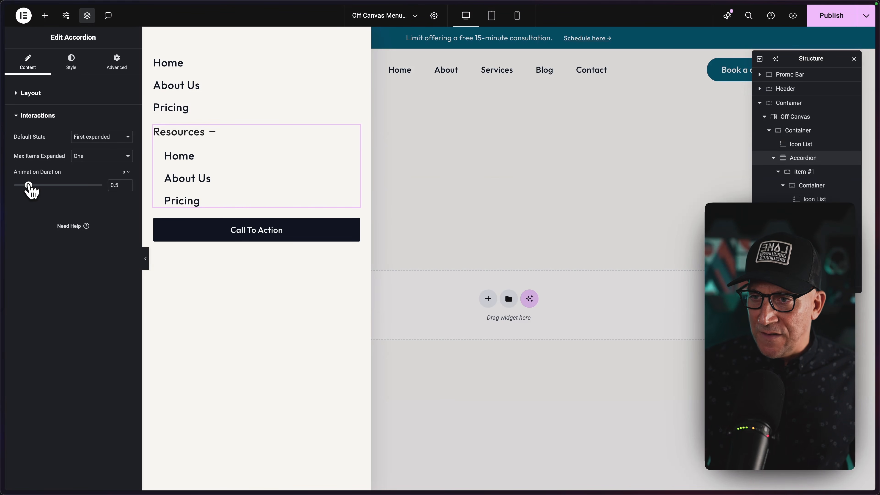
click(222, 135)
click(217, 133)
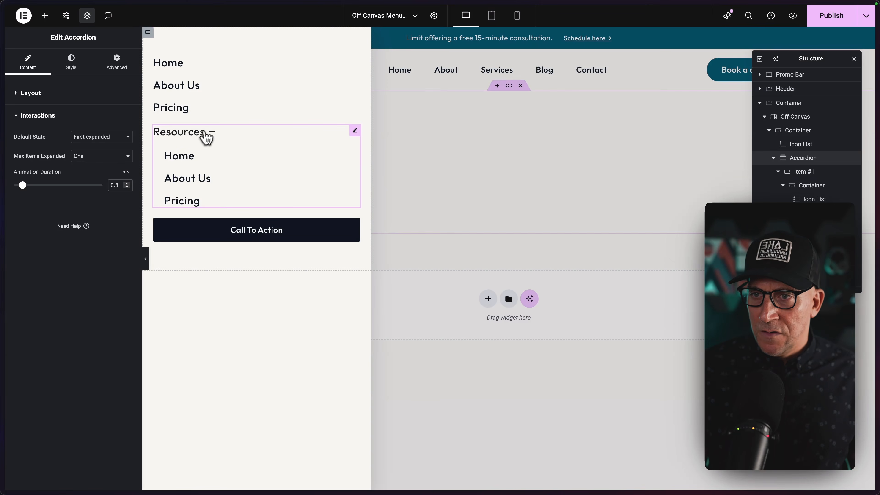
click(205, 134)
click(197, 137)
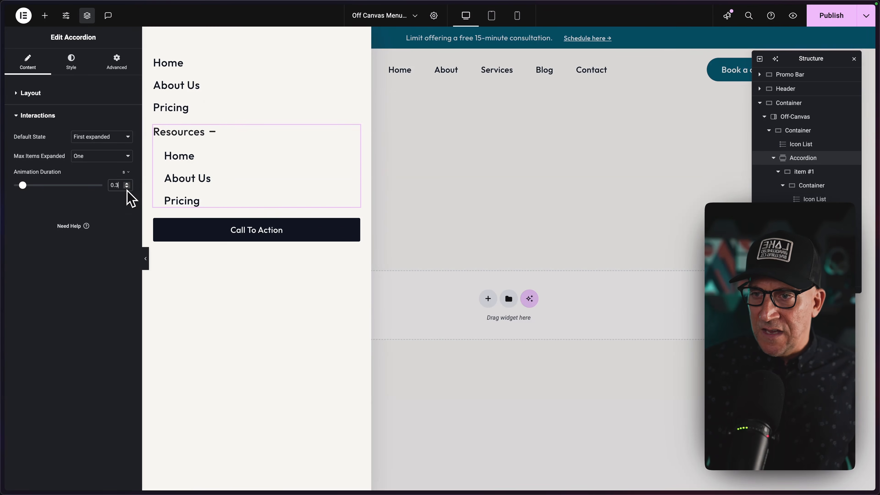
Set the accordion's animation duration to 0.2 s and test it by repeatedly collapsing and expanding Resources.
click(204, 140)
click(208, 136)
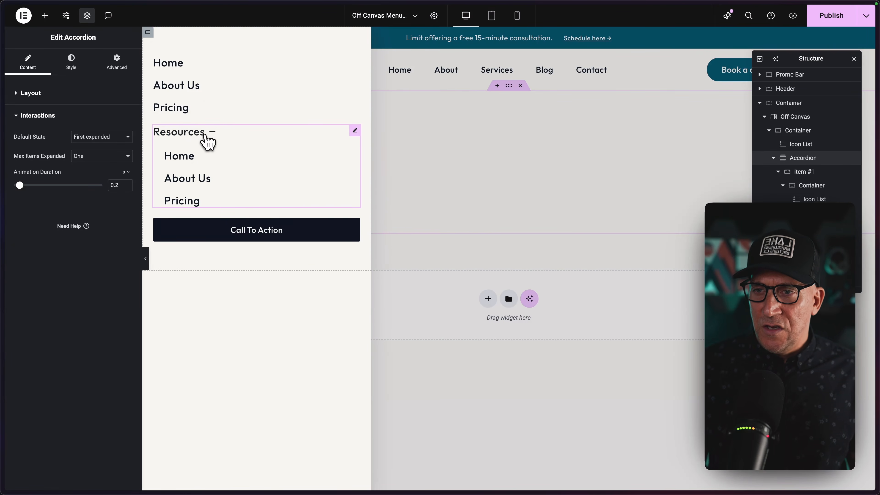
click(207, 140)
click(207, 140)
click(207, 141)
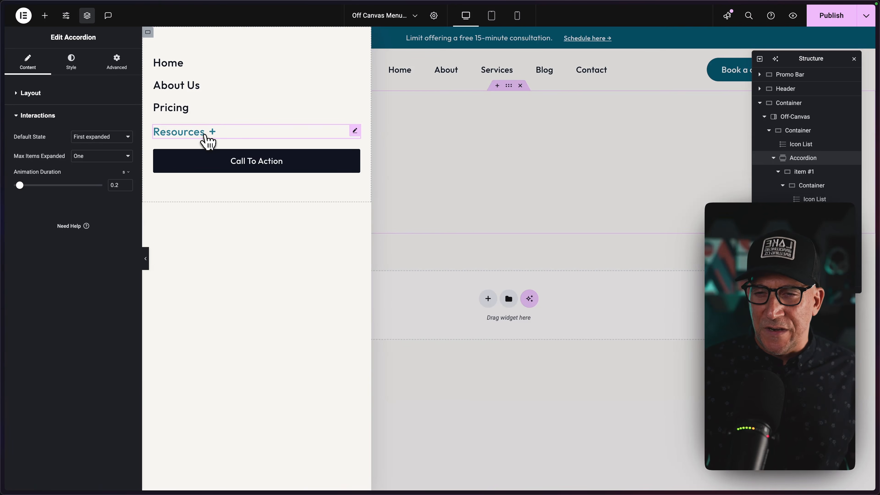
click(207, 140)
click(206, 141)
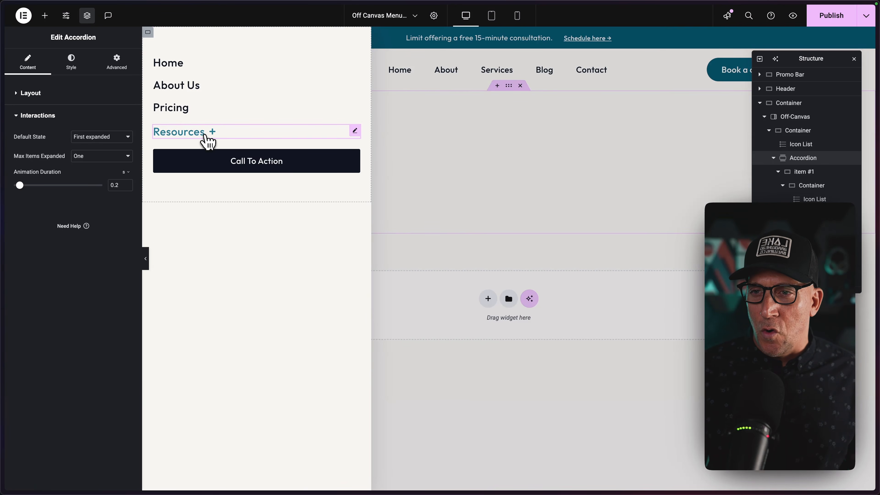
click(205, 140)
click(178, 140)
click(180, 138)
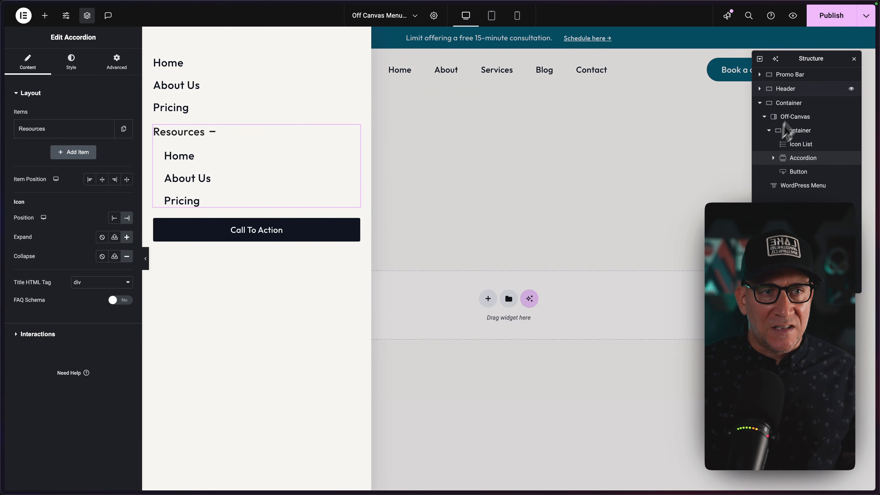
Select the Off-Canvas widget in the page structure and turn off its editing mode to uncover the header.
drag(823, 68, 475, 49)
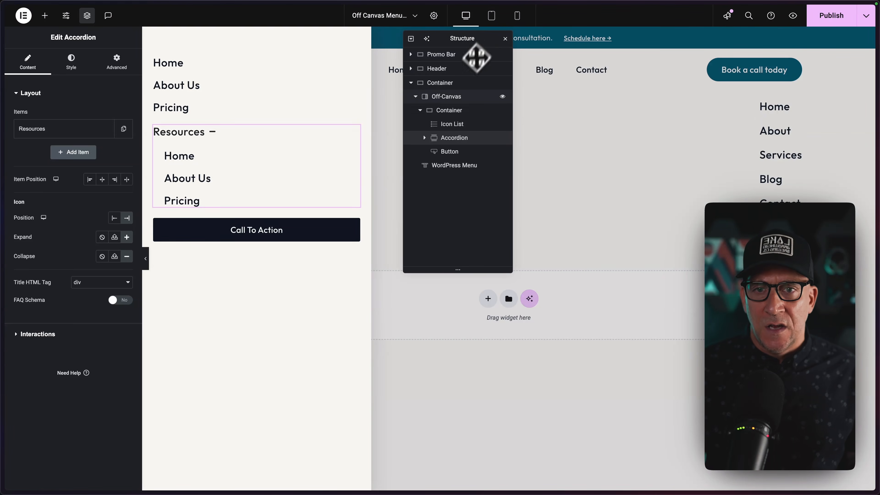
click(447, 101)
click(120, 158)
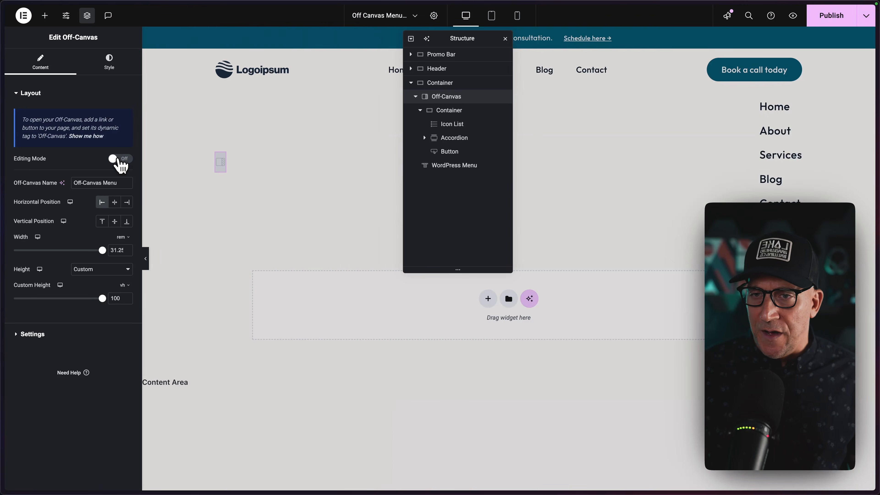
drag(462, 38, 360, 189)
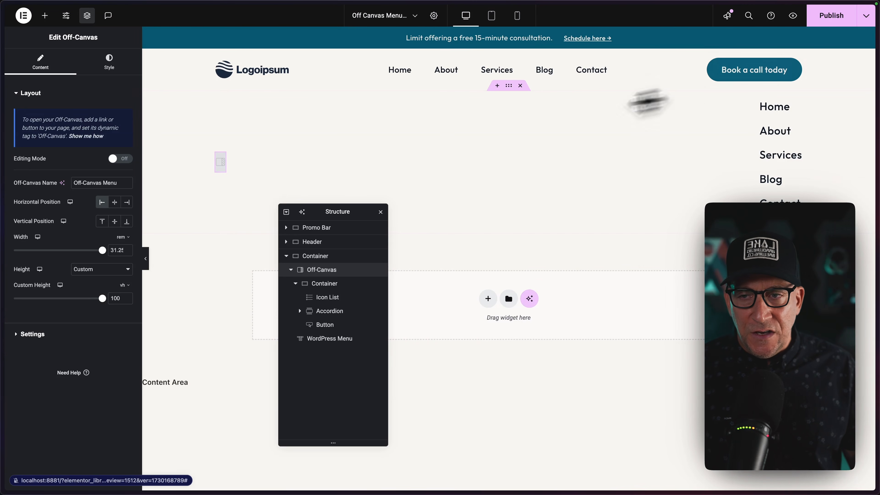
drag(221, 163, 491, 69)
Add an Icon widget to the Header container, placed directly after the Book a call today button.
click(44, 15)
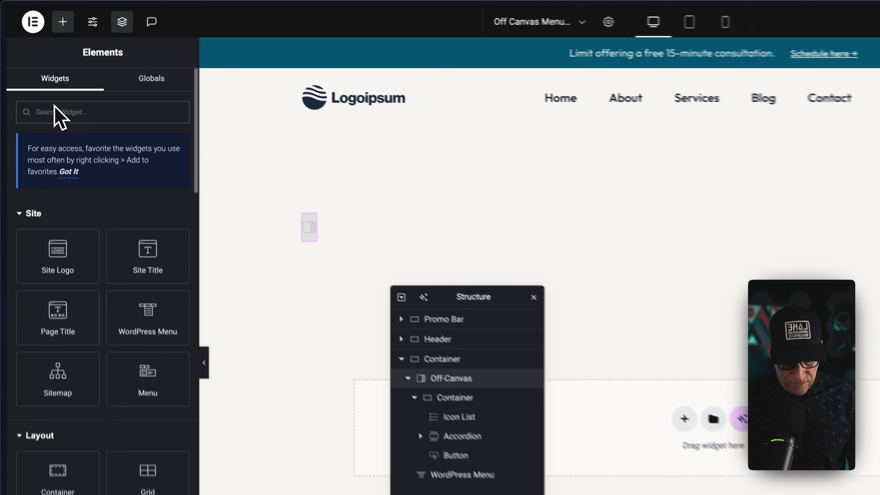
text(icon)
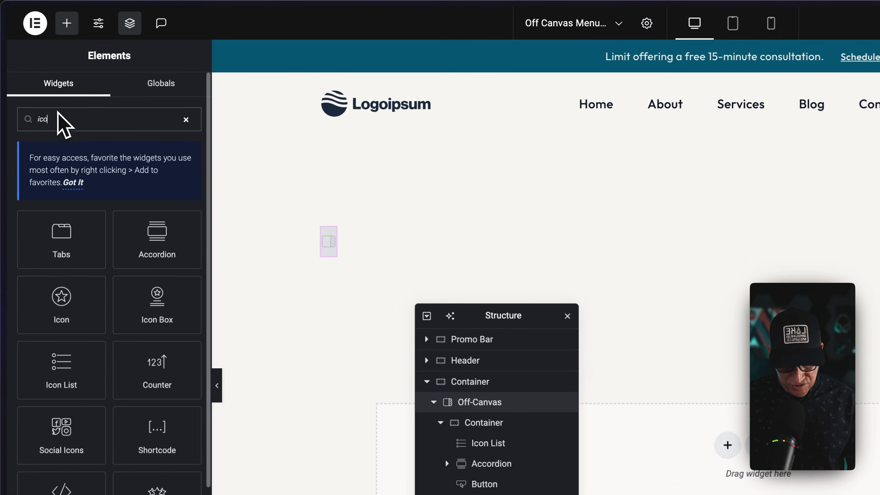
drag(51, 240, 879, 113)
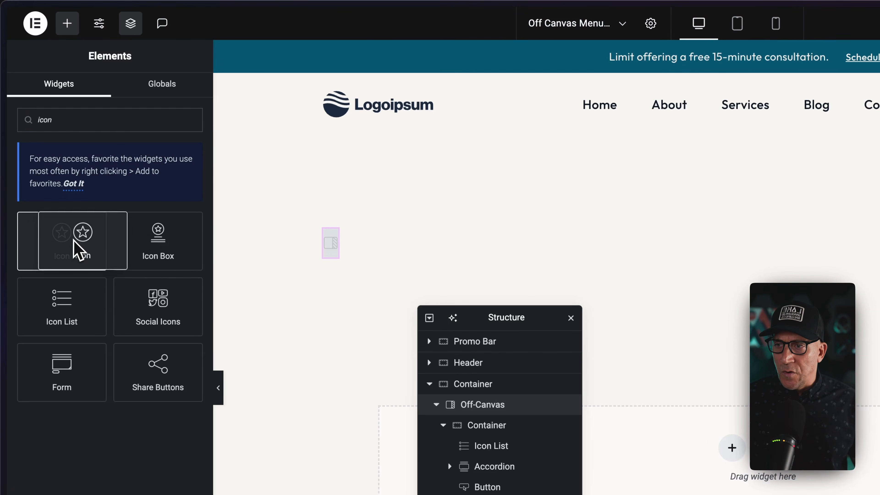
drag(794, 114, 540, 115)
drag(277, 315, 250, 344)
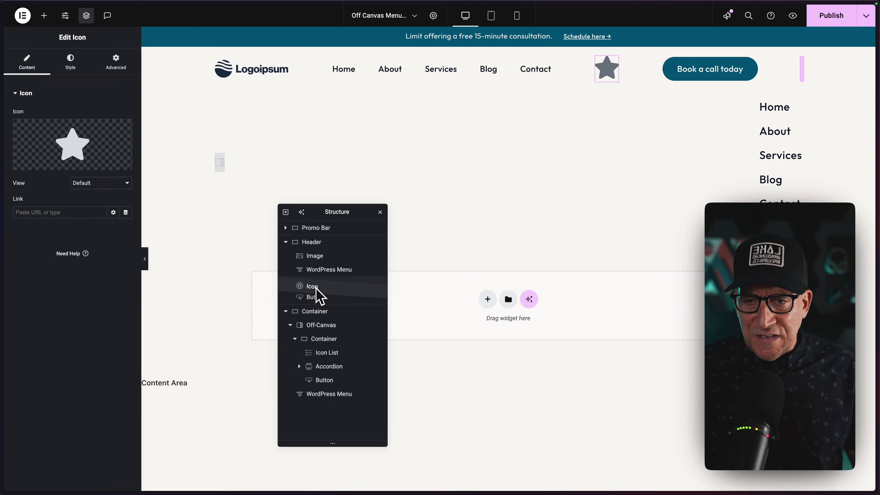
drag(316, 301, 317, 299)
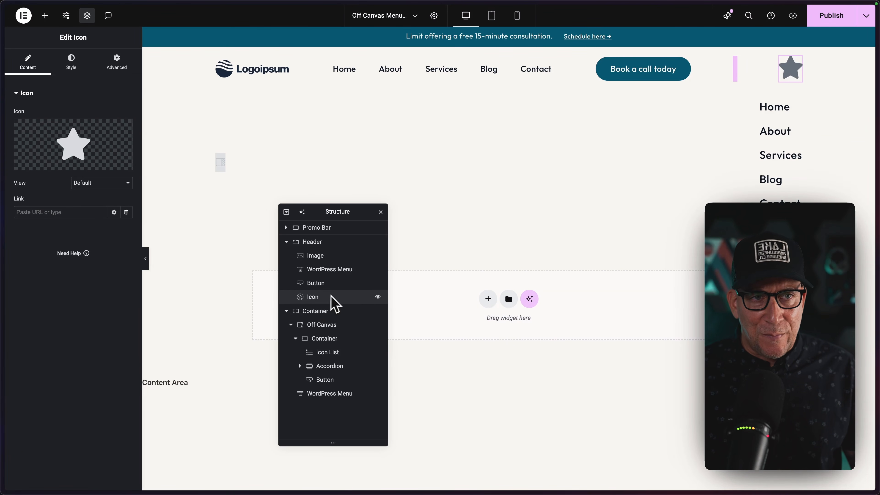
mouse_move(92, 148)
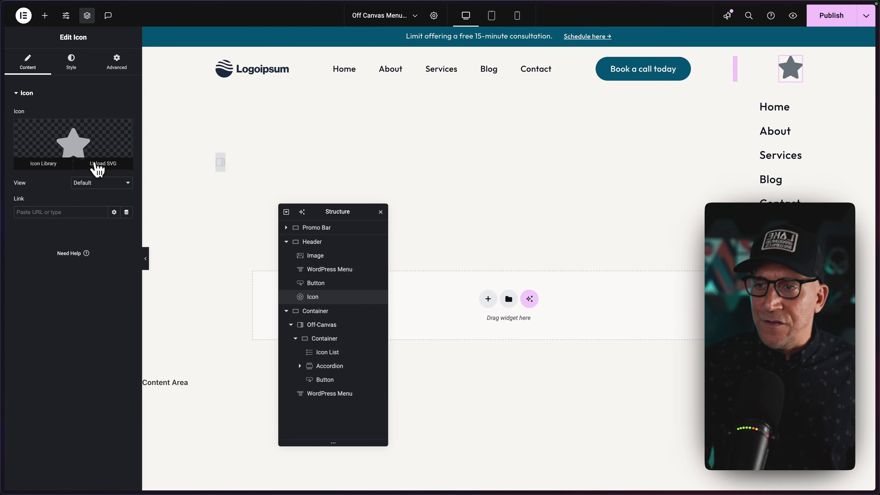
click(60, 163)
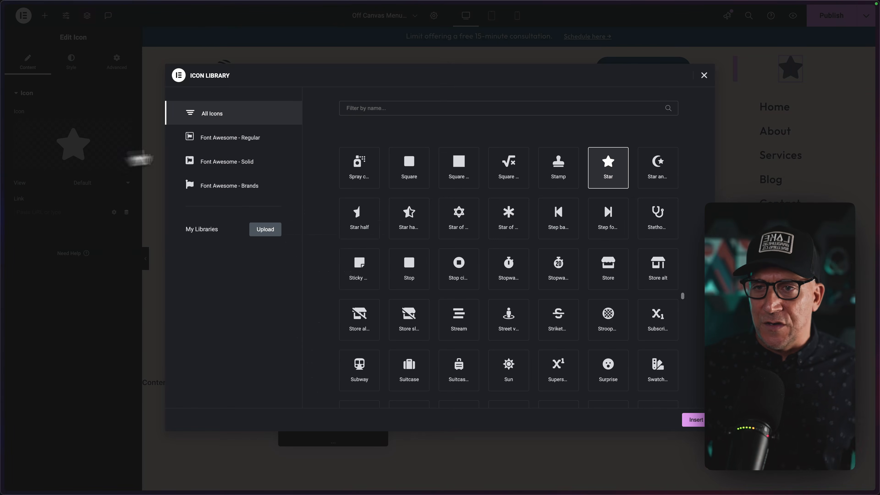
text(bara)
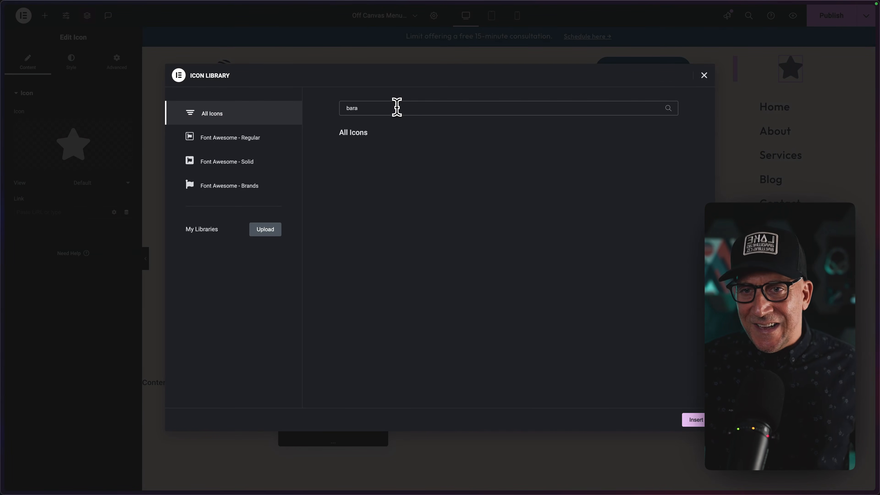
key(BackSpace)
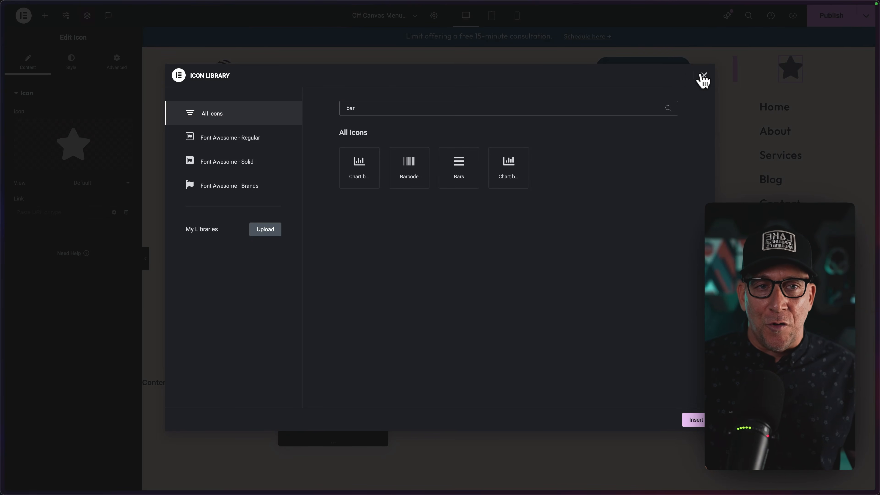
click(703, 75)
Replace the header icon's star with Open-Menu-Dark.svg from the media library and set the icon's size to 32 px.
click(108, 171)
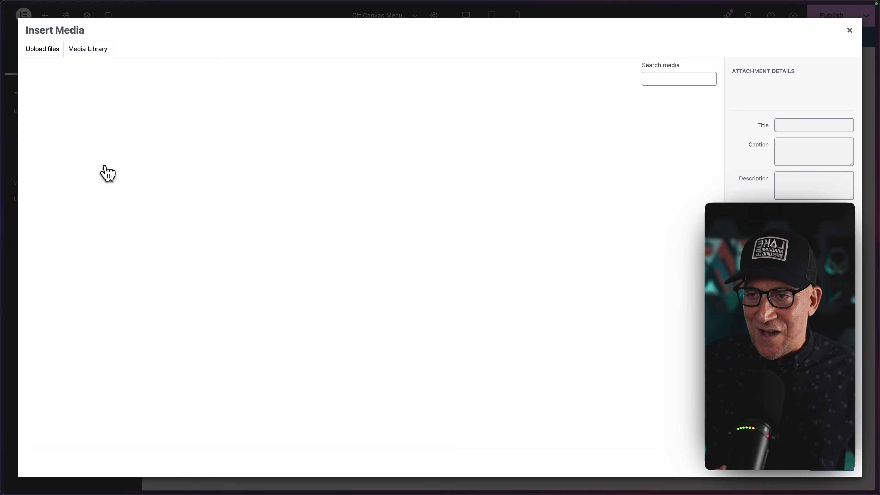
click(222, 280)
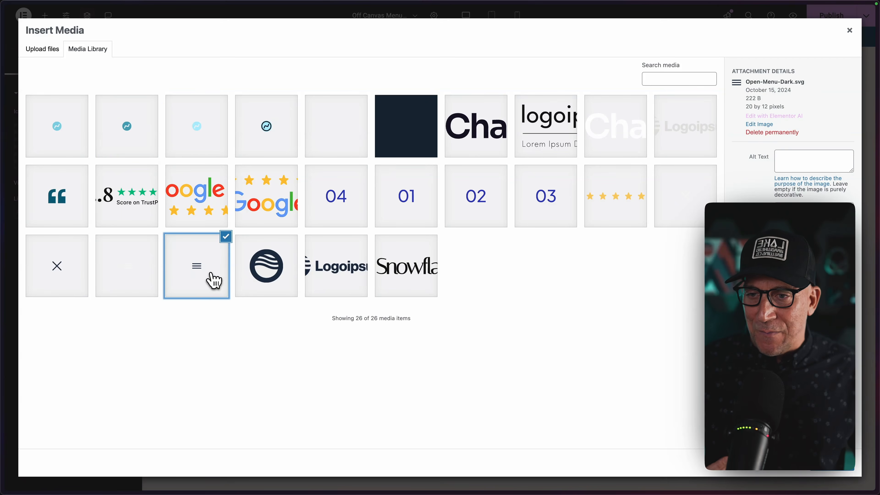
click(821, 472)
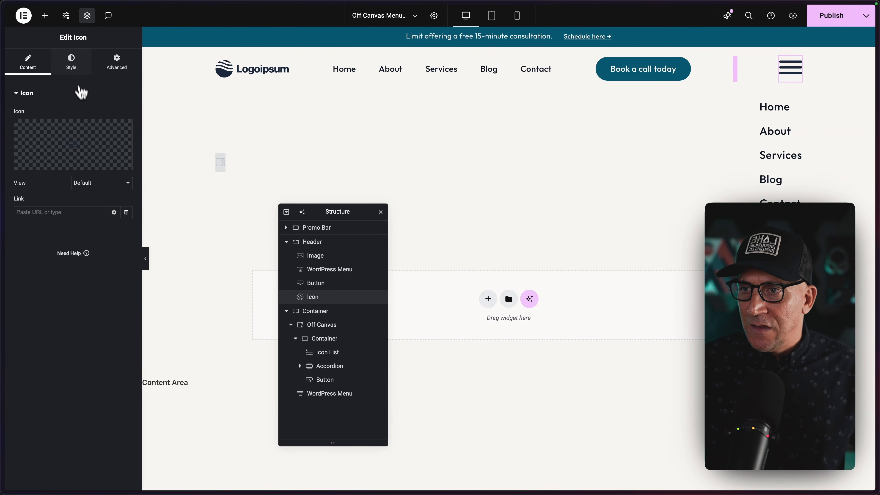
click(72, 64)
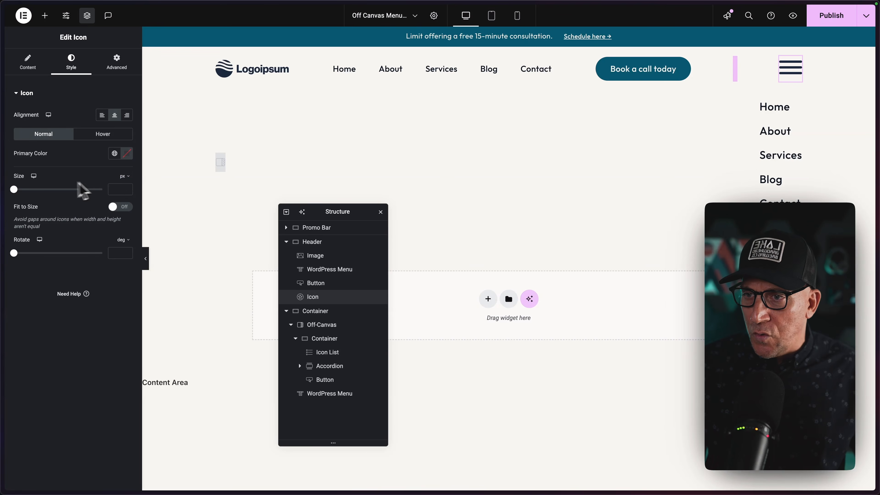
click(118, 189)
text(32)
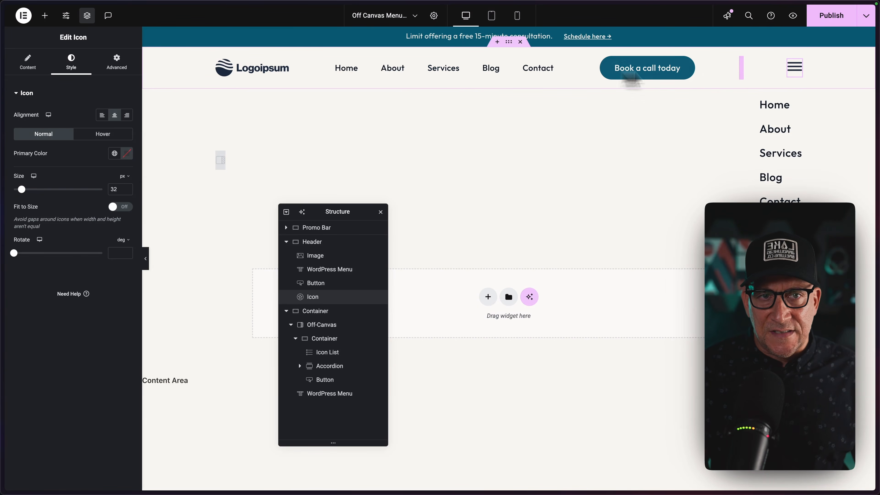
Assign the dynamic Off-Canvas action to the header icon's link.
click(31, 66)
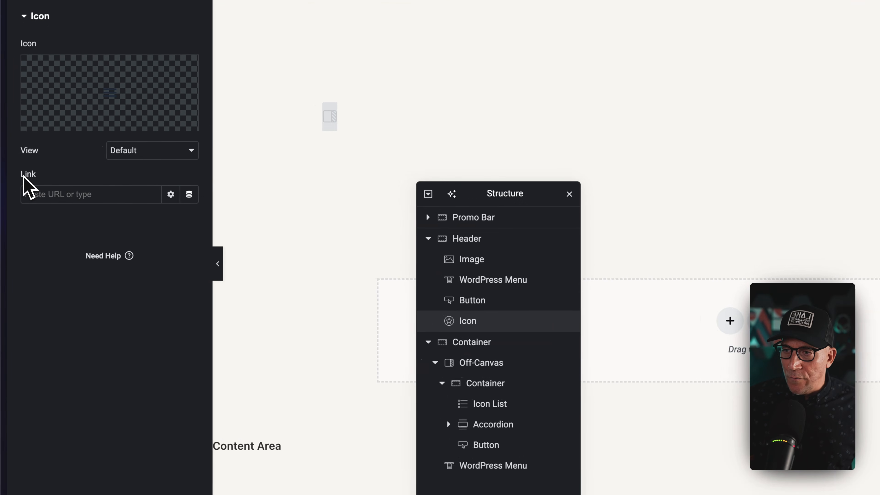
double_click(21, 193)
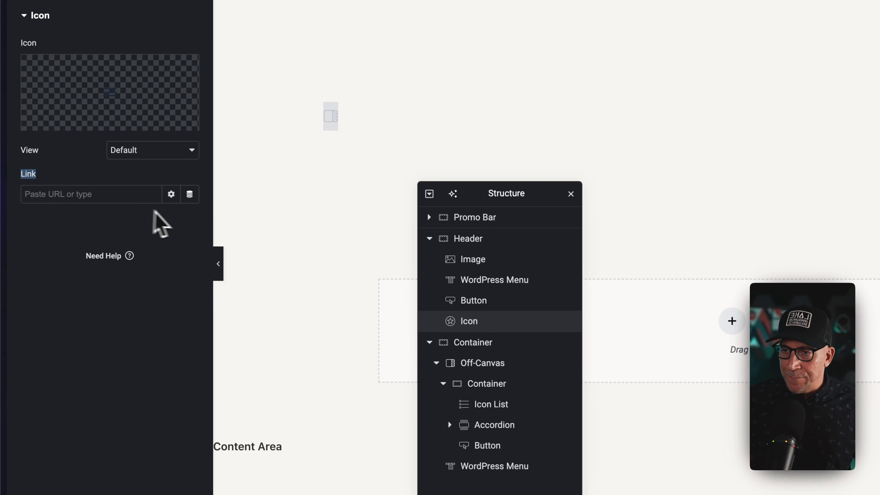
click(189, 194)
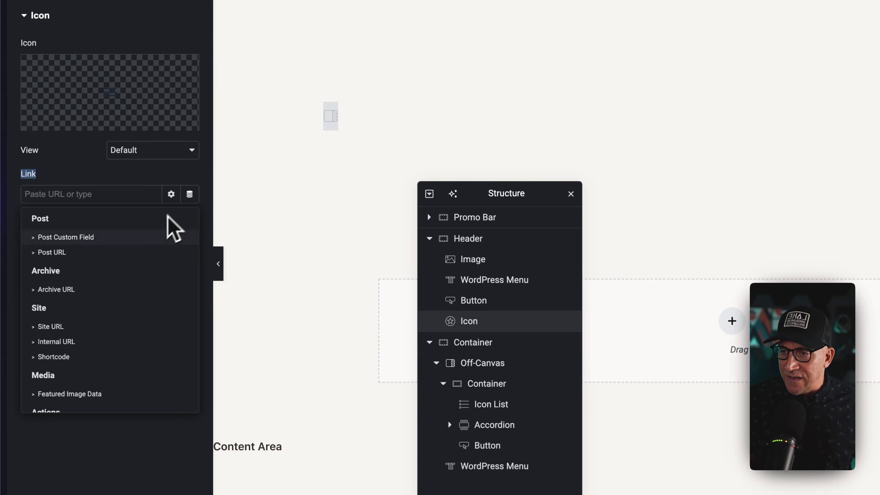
scroll(103, 310, down, 3)
scroll(102, 305, down, 2)
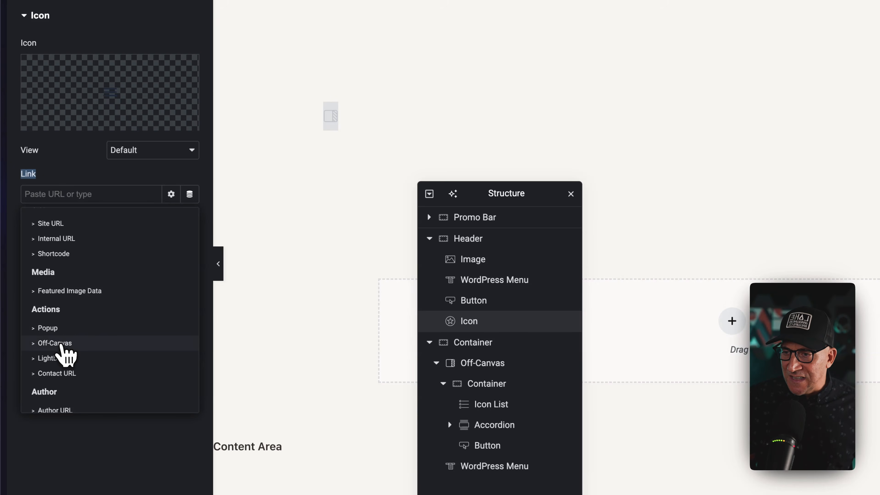
click(56, 343)
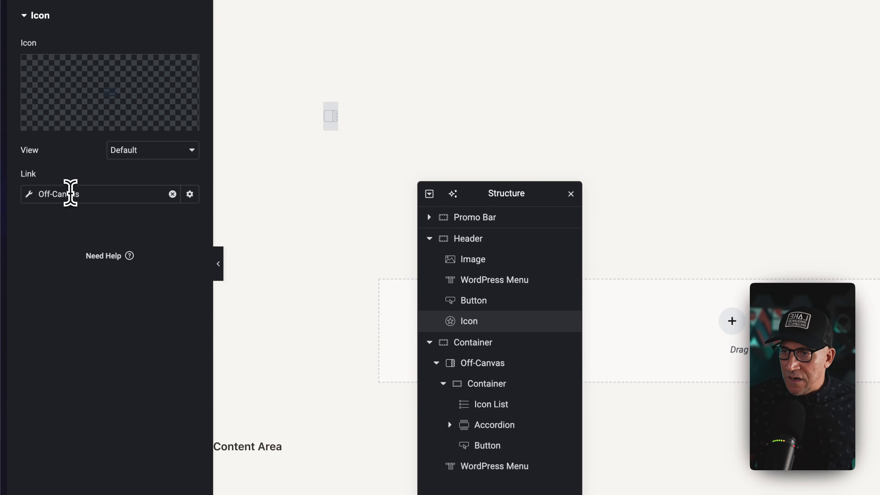
Keep the link's action as Open Off-Canvas and choose Off-Canvas Menu as the target widget.
click(70, 193)
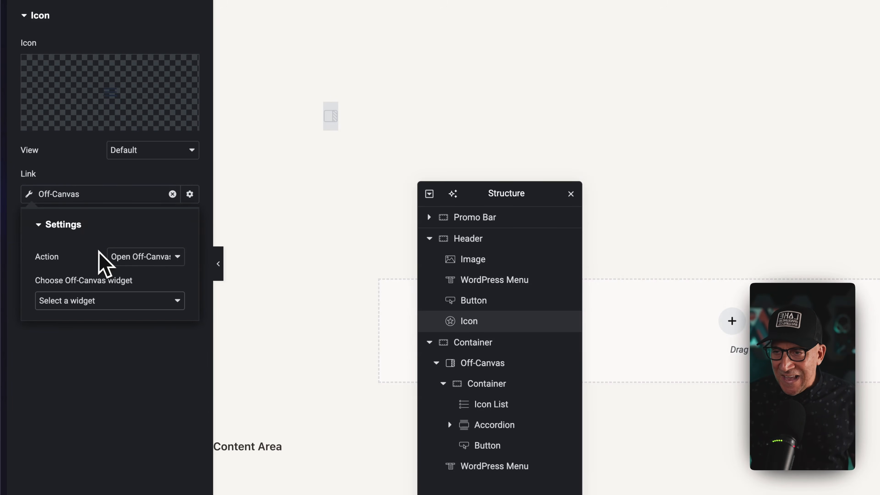
click(121, 265)
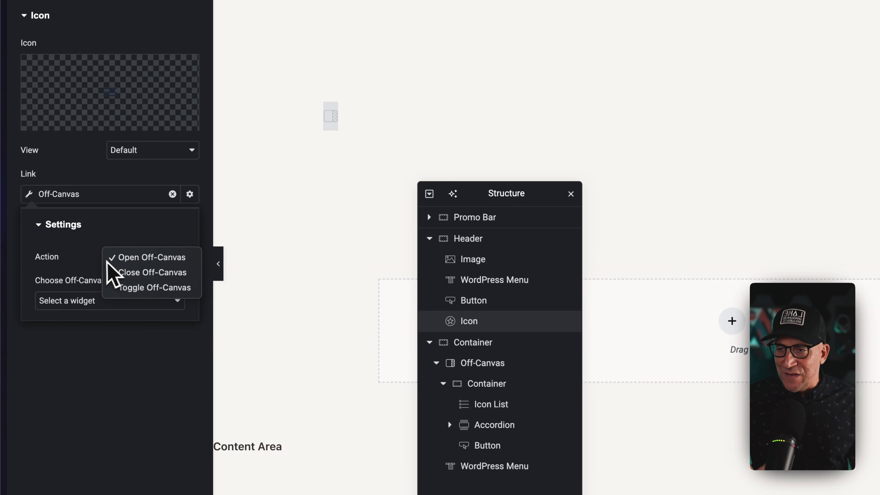
click(89, 272)
click(91, 301)
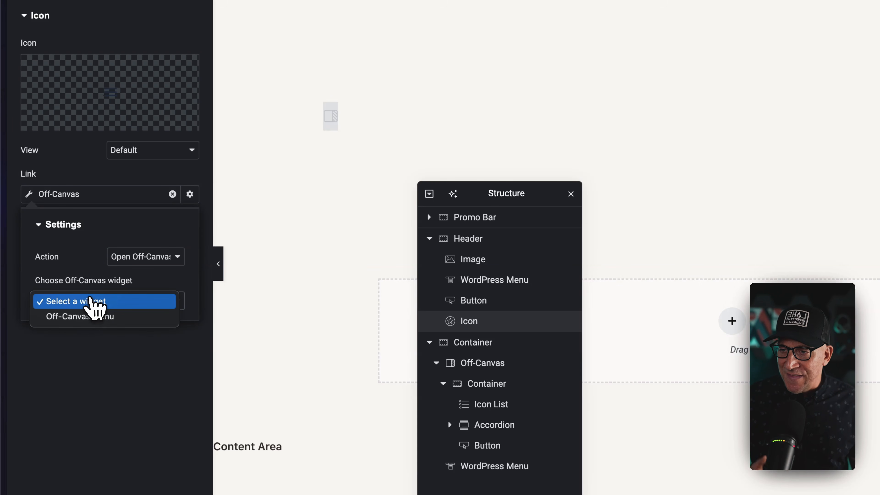
click(91, 320)
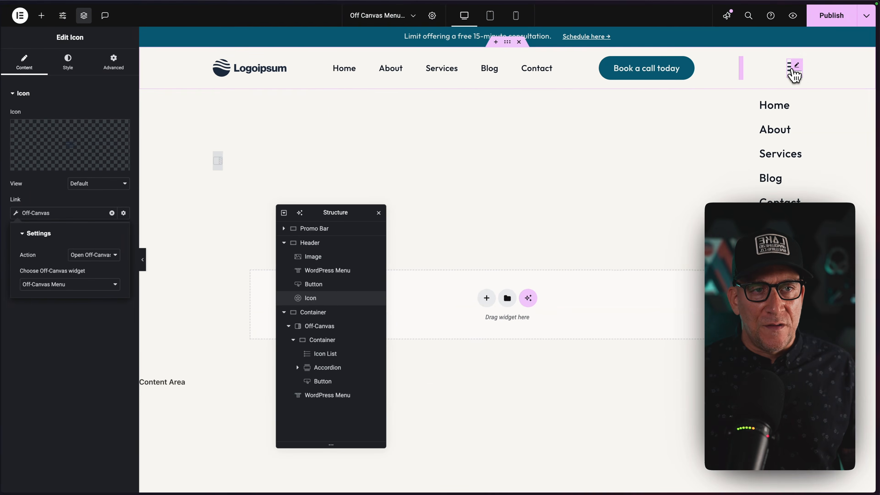
Test the header's hamburger icon by opening the off-canvas menu and closing it again.
click(793, 73)
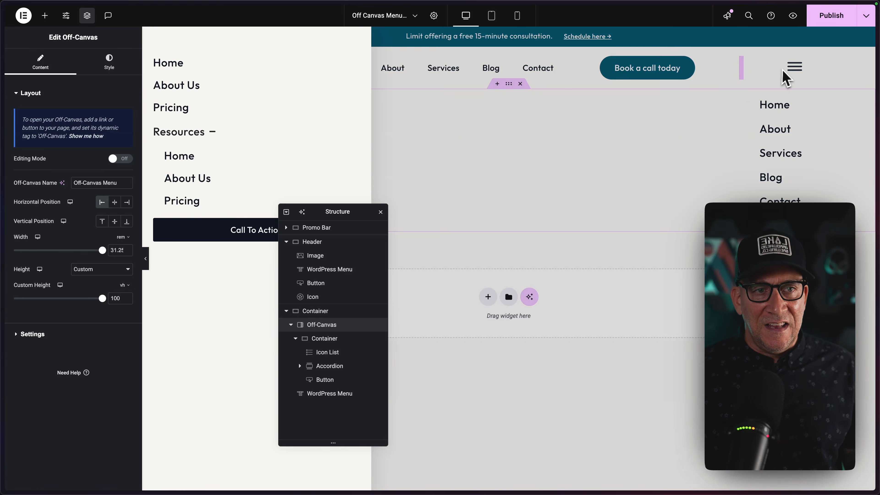
click(776, 83)
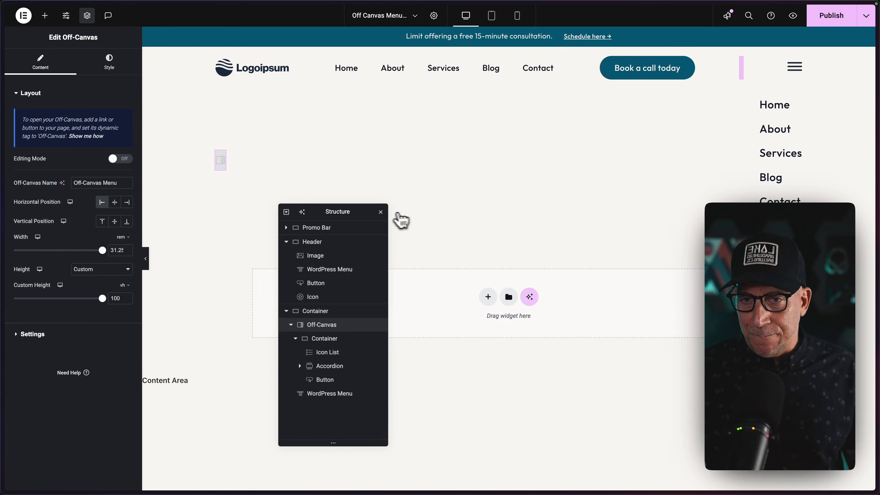
click(400, 218)
Delete the vertical WordPress Menu widget below the Off-Canvas widget in the page structure.
right_click(798, 105)
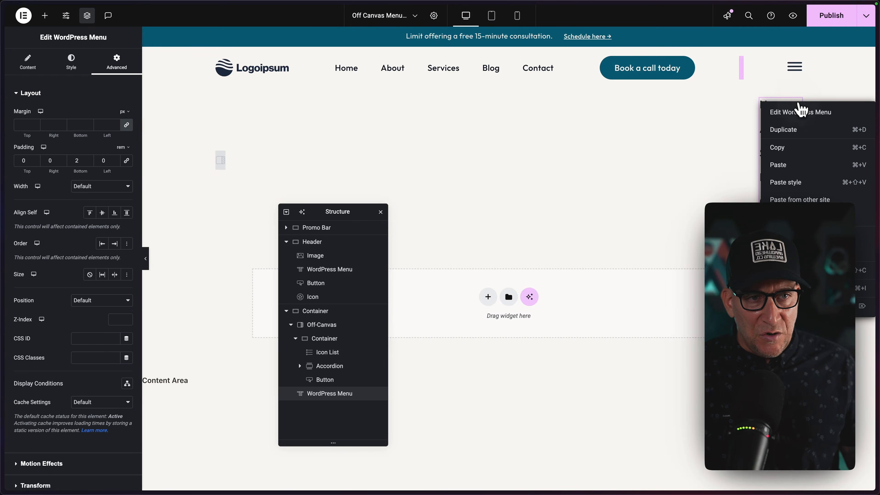
click(796, 306)
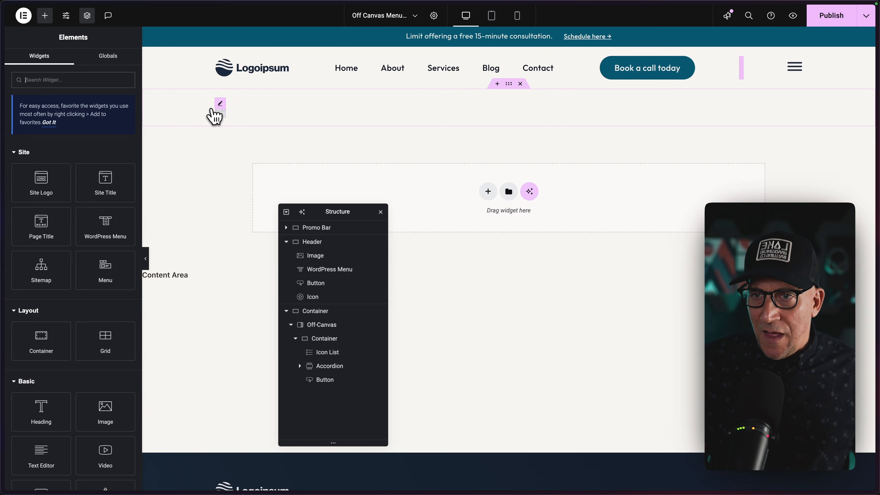
Turn on the Off-Canvas widget's editing mode and add an Icon widget above the Icon List in its container.
click(220, 105)
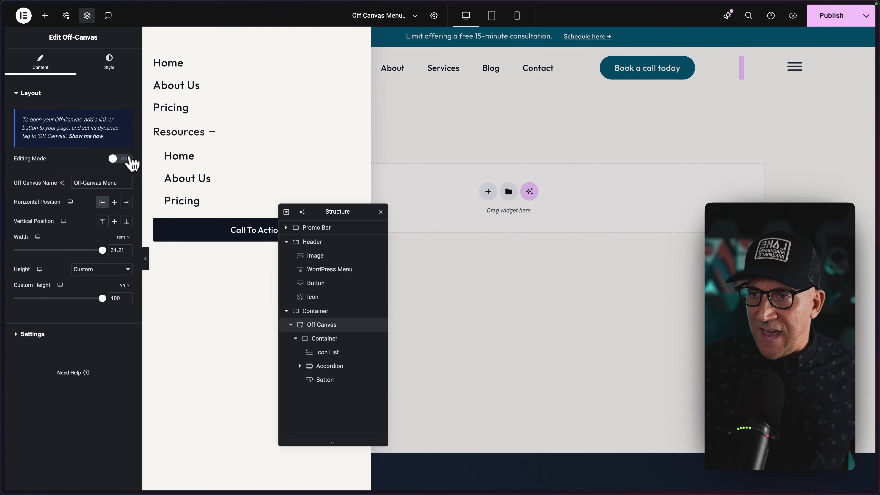
drag(314, 212, 462, 160)
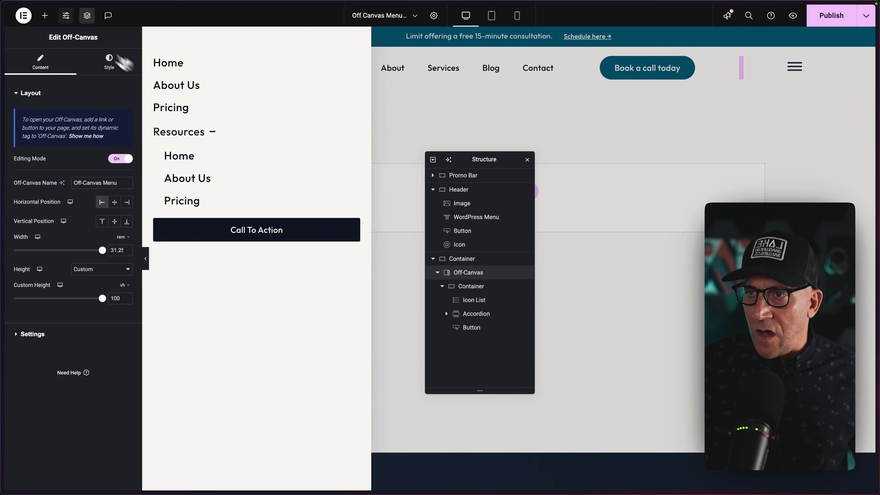
click(45, 15)
text(icon)
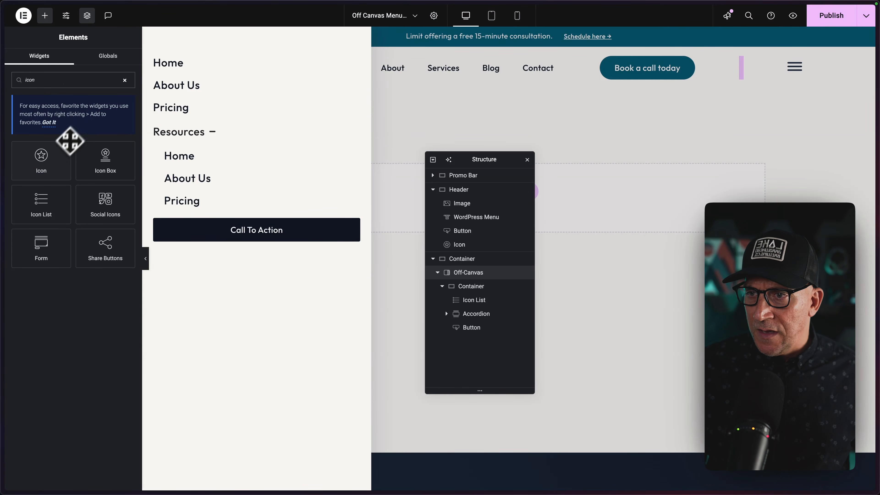
drag(44, 158, 225, 68)
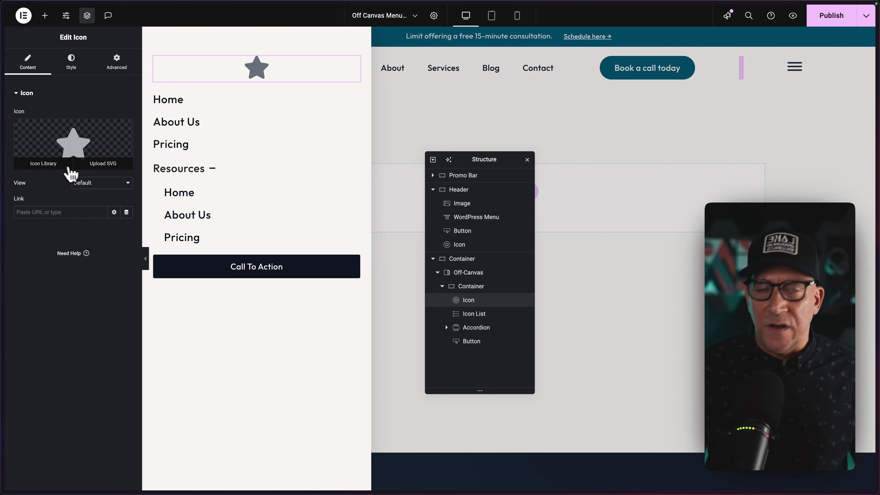
Replace the new icon's star with Close-Button-Dark.svg from the media library.
click(104, 163)
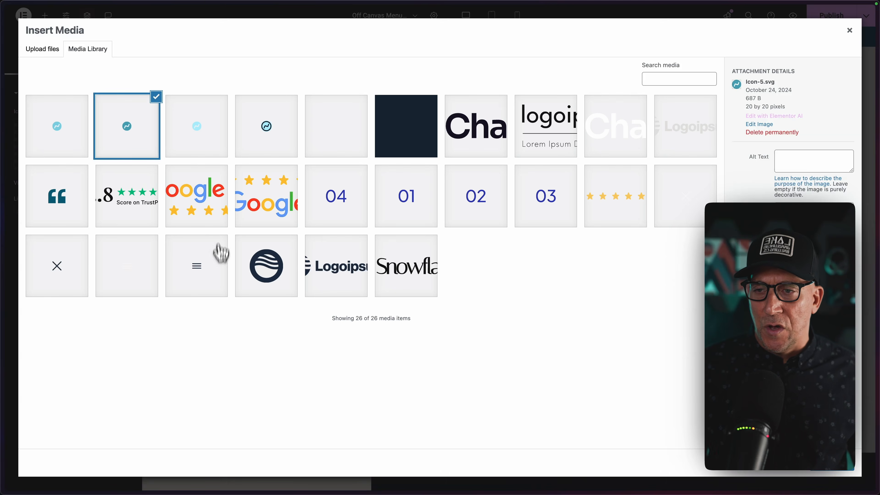
click(81, 279)
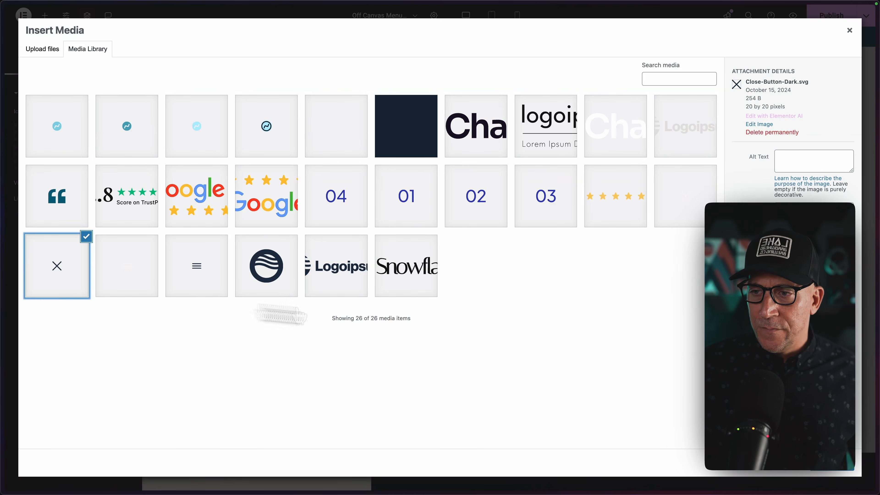
click(831, 471)
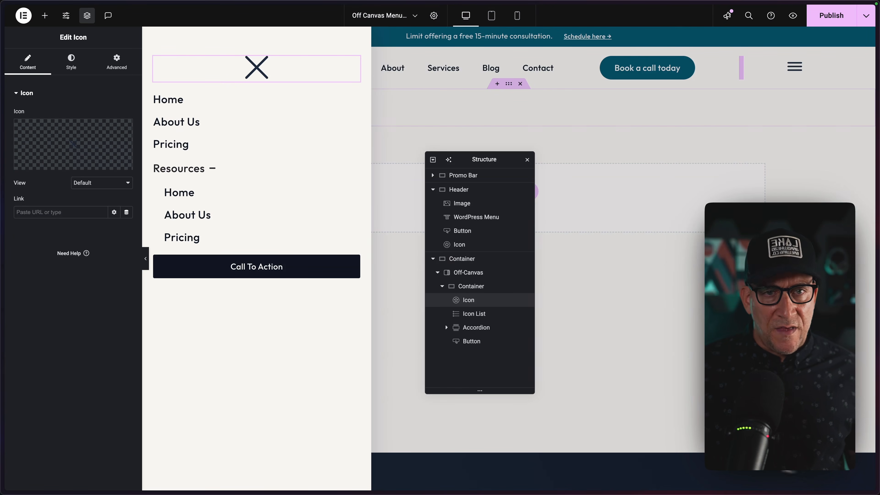
Set the close icon's size to 32 px and its alignment to right.
click(77, 69)
drag(14, 189, 22, 191)
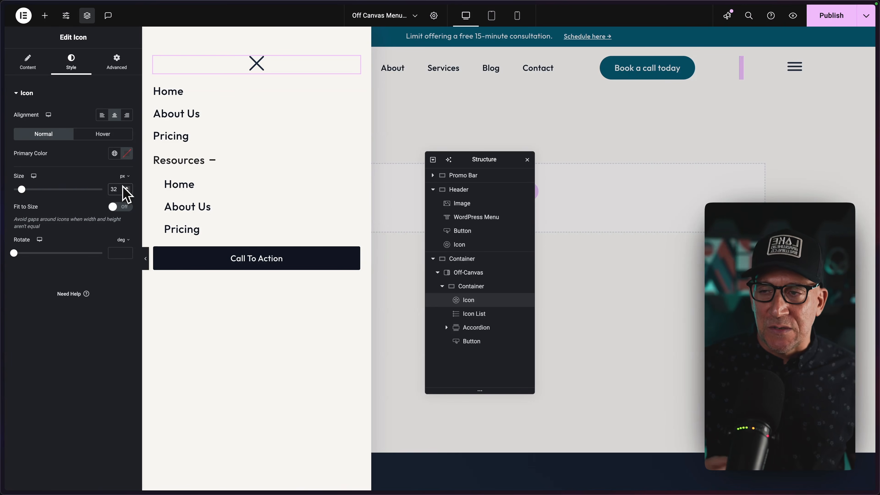
click(127, 116)
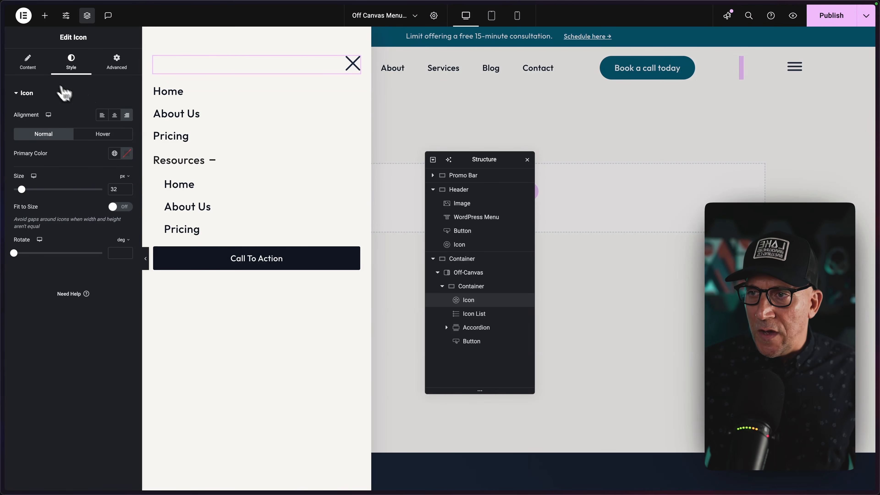
Give the close icon in the off-canvas container a dynamic Off-Canvas action as its link.
click(32, 70)
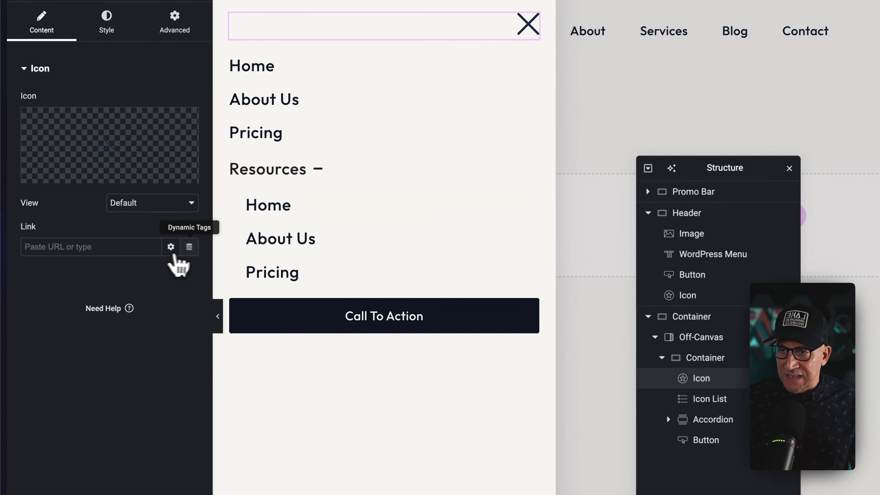
click(126, 212)
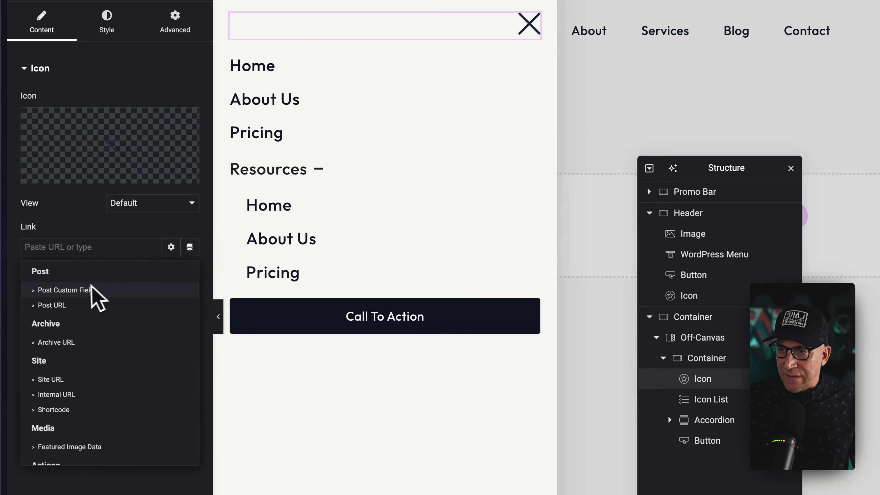
scroll(89, 365, down, 3)
scroll(88, 364, down, 1)
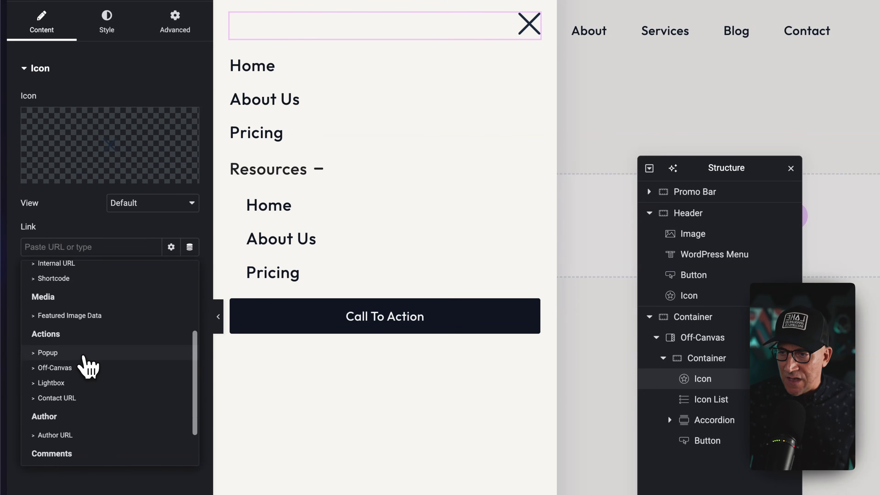
scroll(83, 367, down, 1)
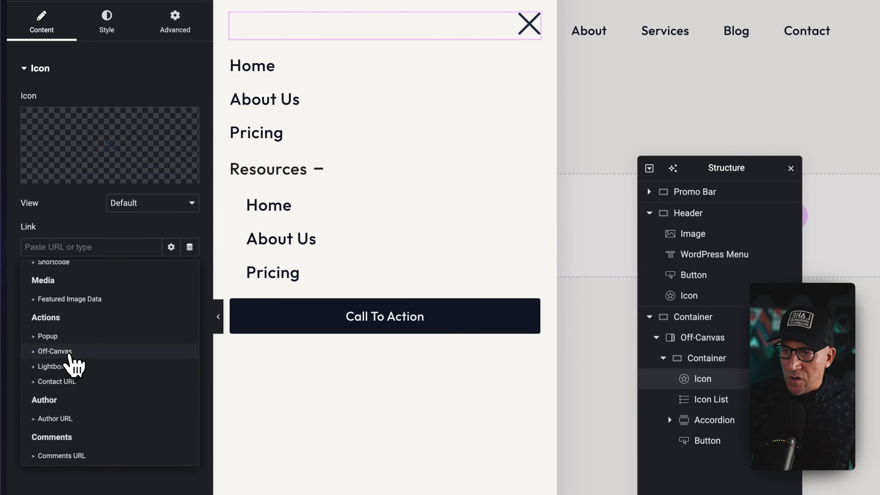
click(69, 354)
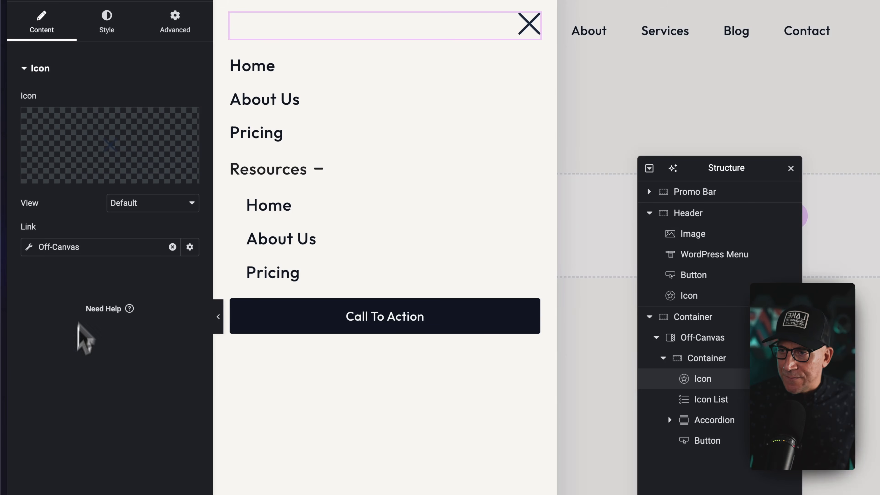
Configure the close icon's link action as Close Off-Canvas, targeting the Off-Canvas Menu widget.
click(74, 250)
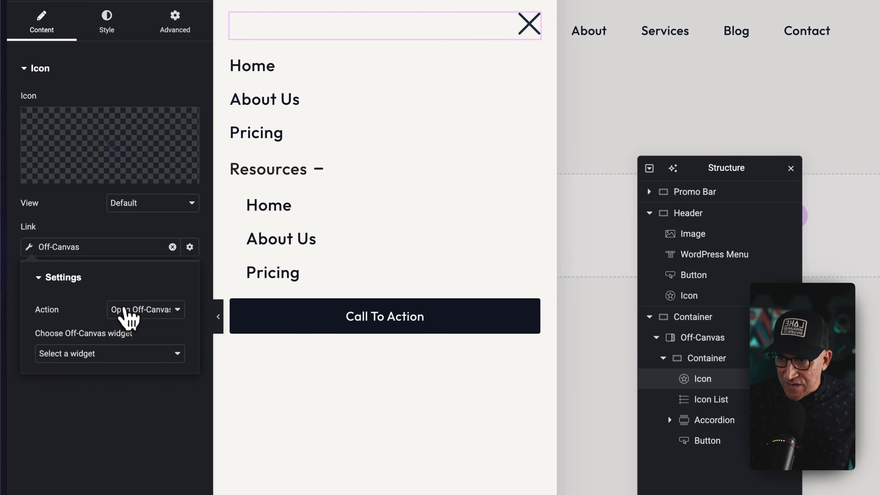
click(128, 310)
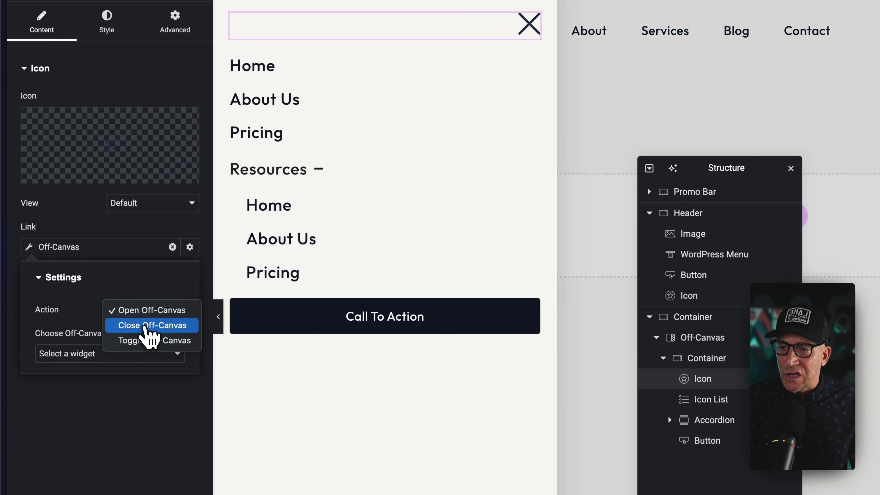
click(145, 326)
click(120, 353)
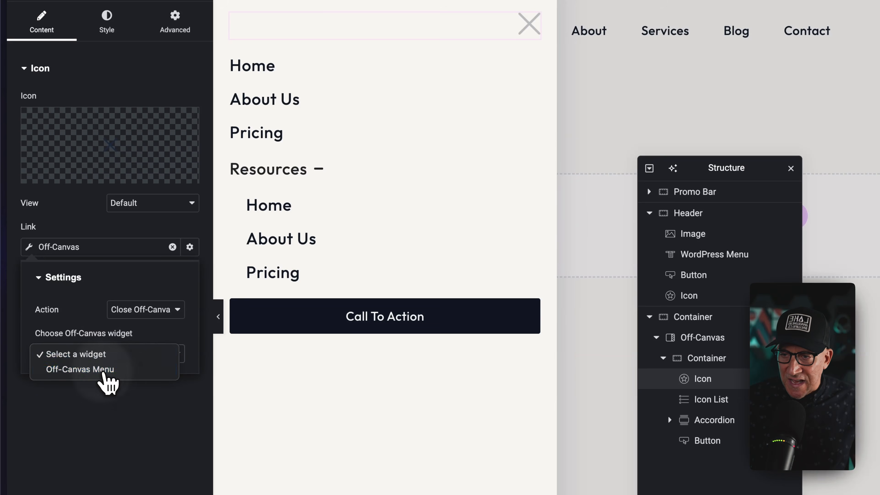
click(108, 370)
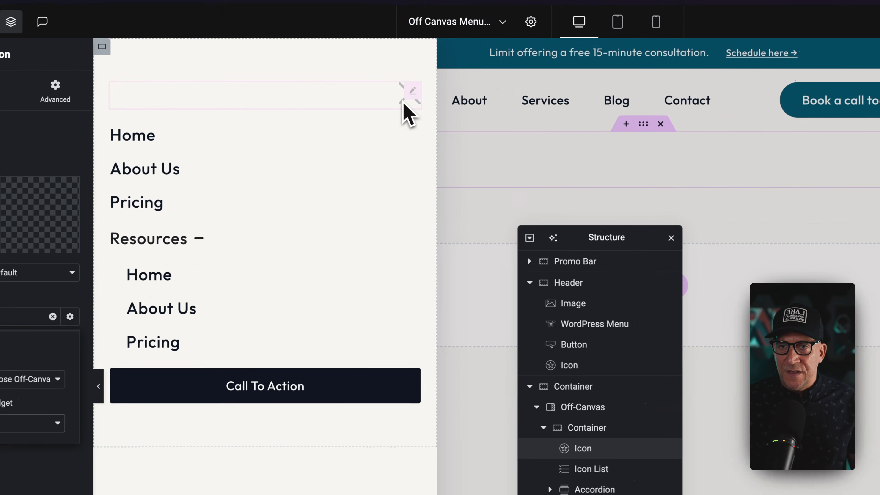
Test closing and reopening the off-canvas menu in the editor with the close icon and the header's hamburger icon.
click(403, 103)
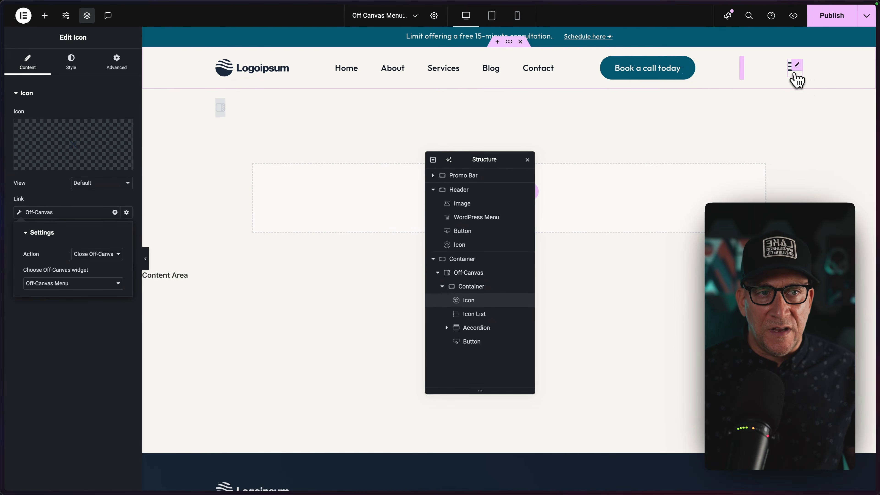
click(796, 79)
click(349, 69)
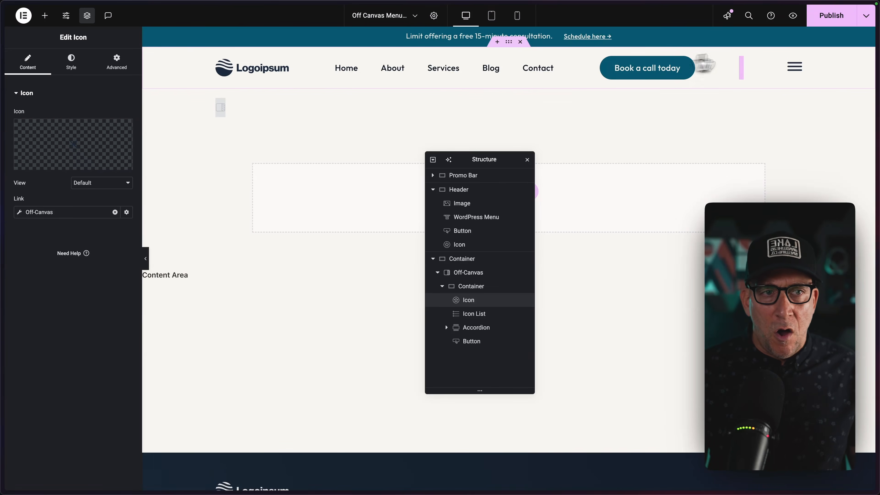
click(794, 71)
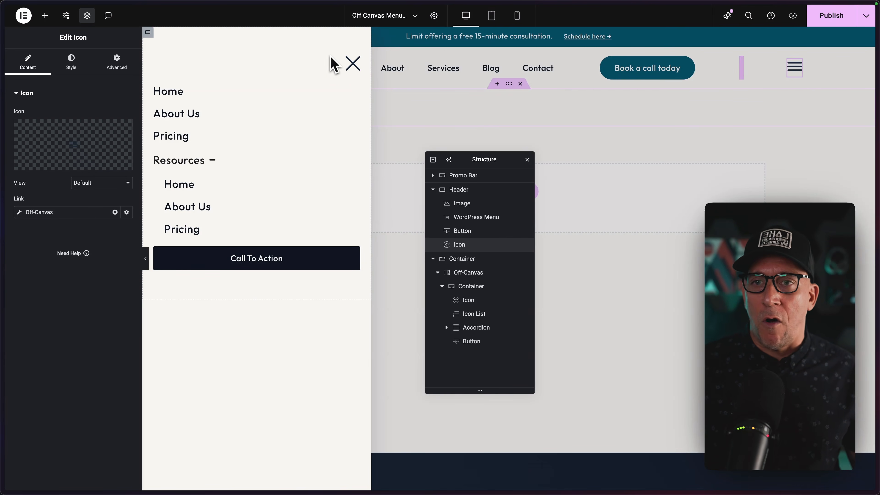
click(365, 57)
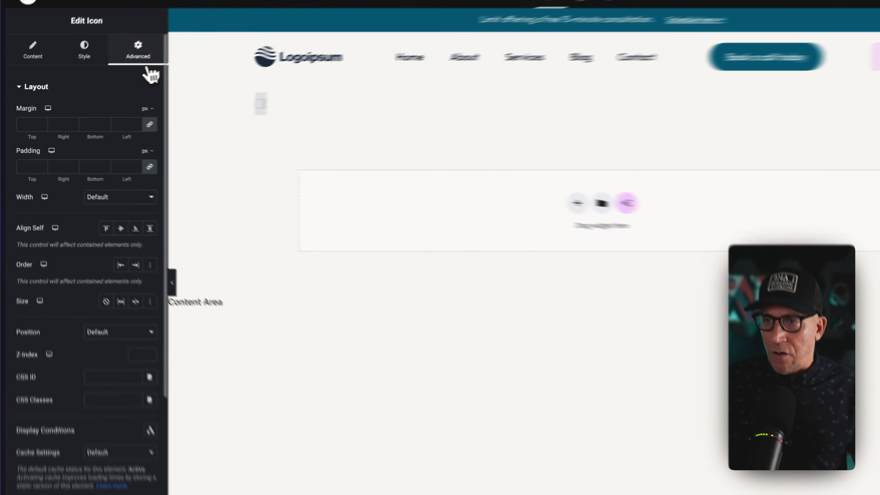
Hide the header's hamburger icon on desktop in its responsive visibility settings.
scroll(97, 324, down, 10)
click(83, 385)
scroll(89, 387, down, 3)
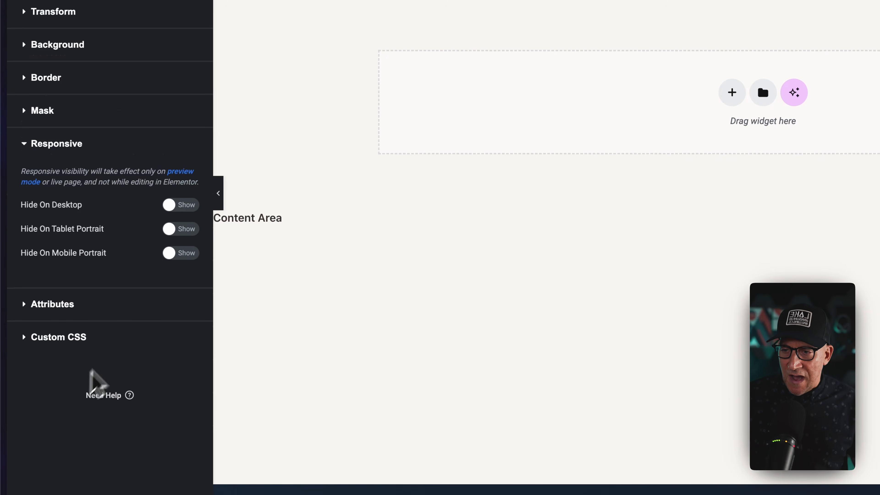
click(191, 204)
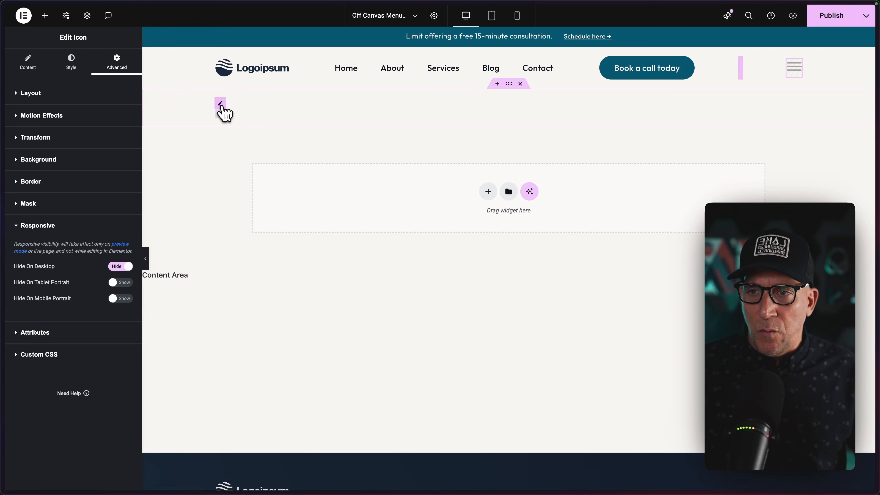
Move the Off-Canvas widget into the header row after the hamburger icon and delete its emptied container.
drag(223, 112, 795, 68)
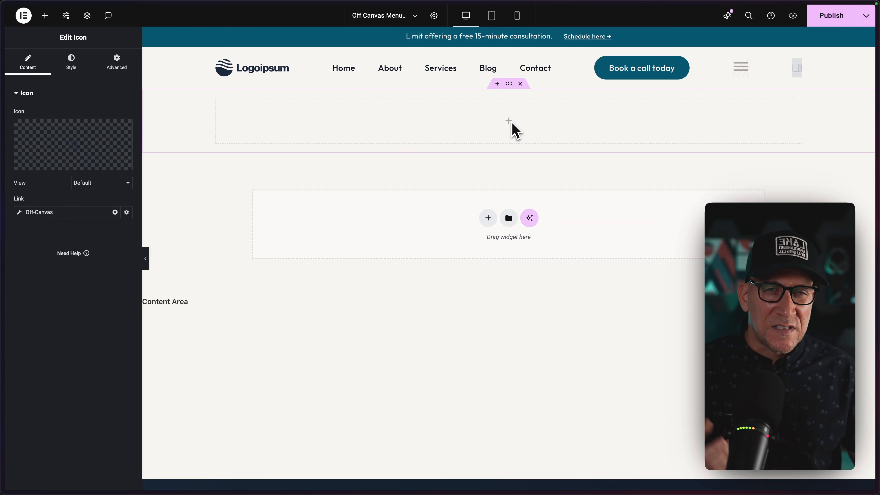
click(521, 84)
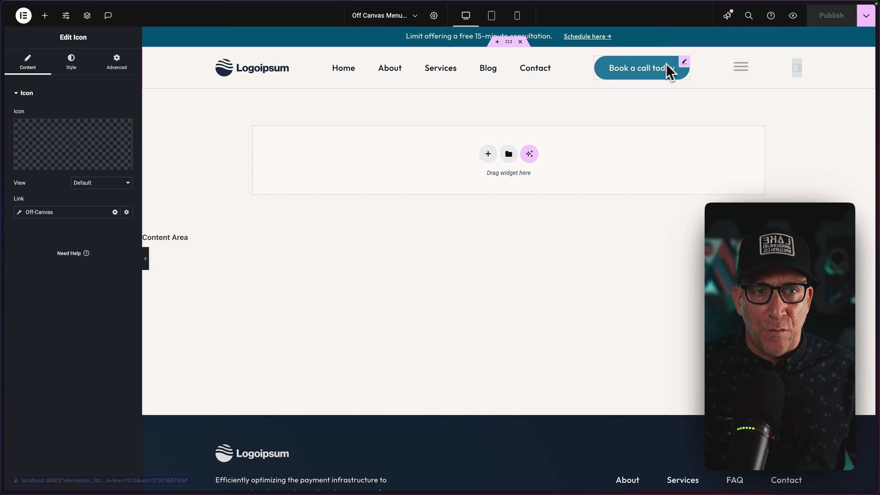
In the tablet view, hide the "Book a call today" button on tablet portrait and mobile portrait.
click(492, 19)
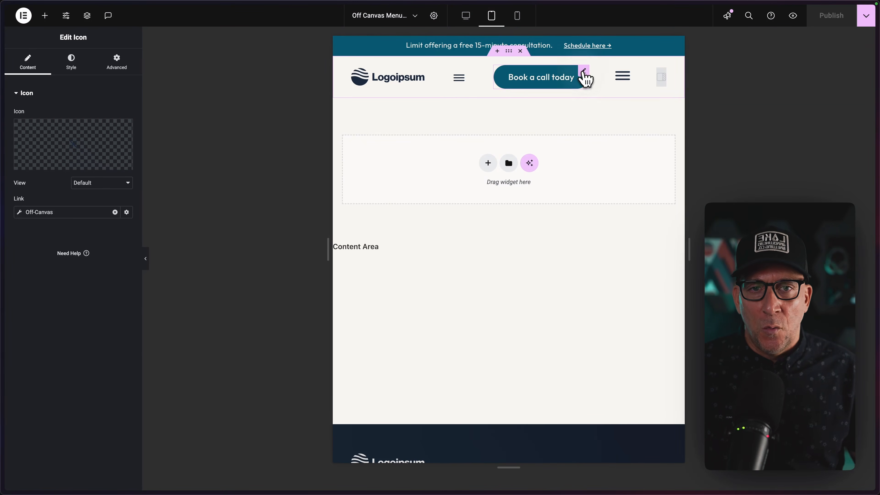
click(585, 78)
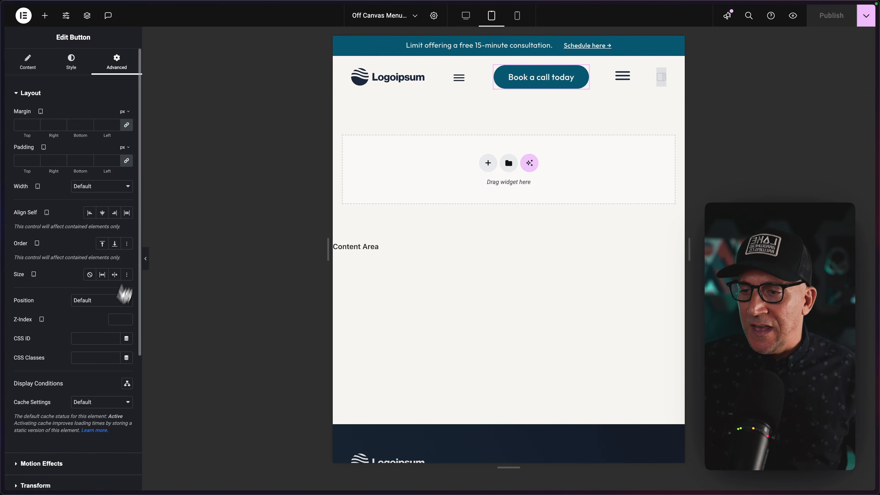
scroll(90, 350, down, 5)
click(59, 379)
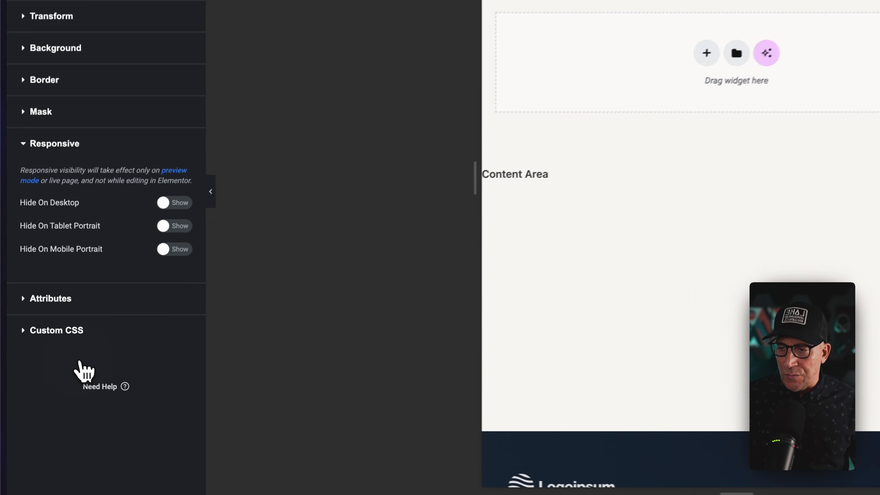
click(181, 219)
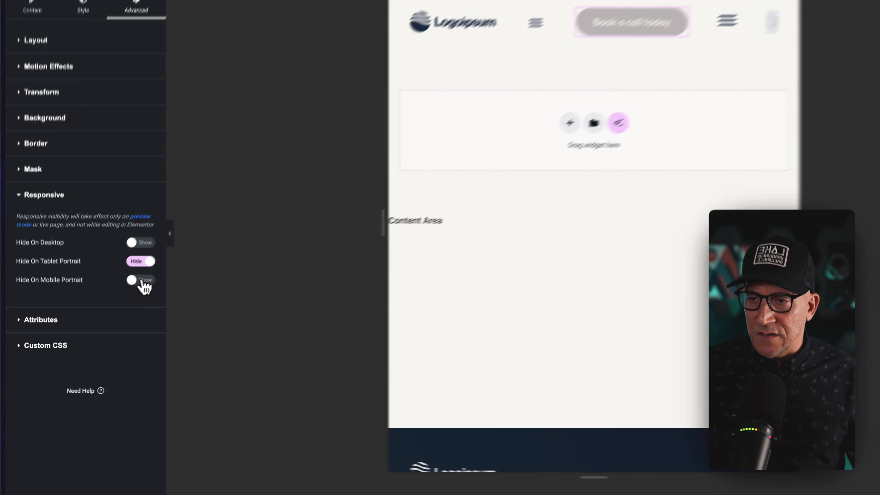
click(181, 243)
Hide the header's WordPress Menu widget on tablet portrait and mobile portrait.
click(460, 77)
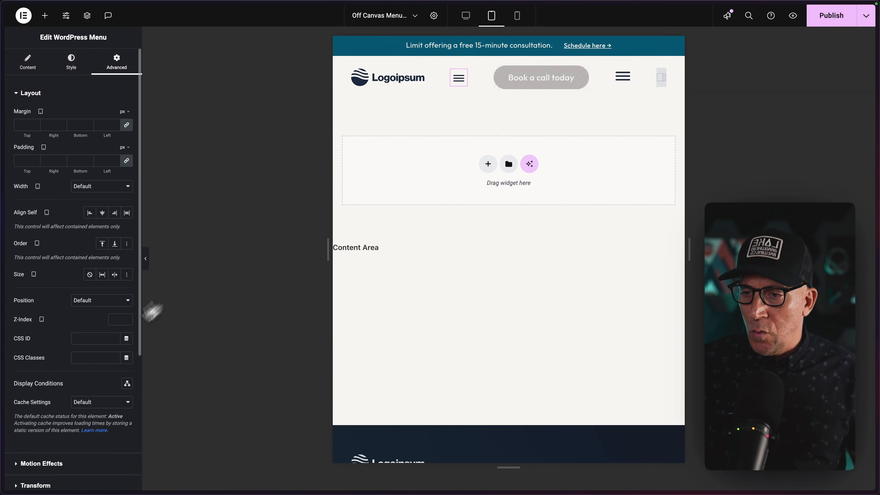
scroll(74, 393, down, 5)
click(62, 384)
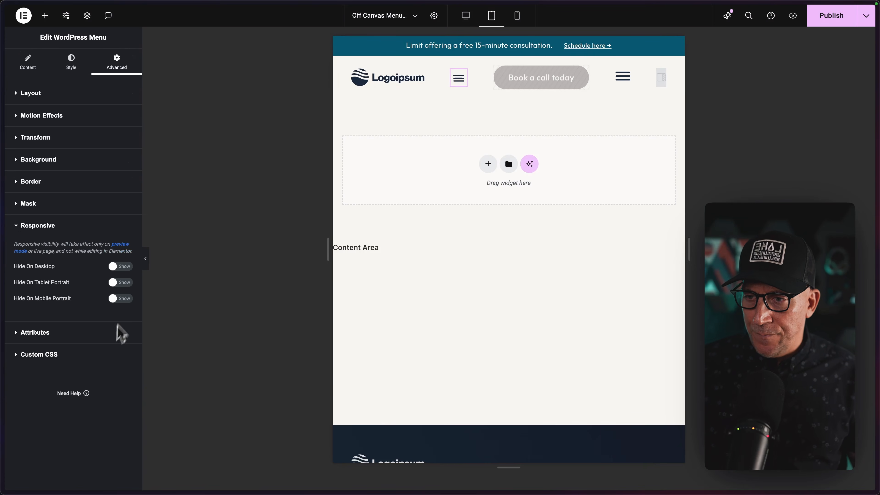
click(126, 284)
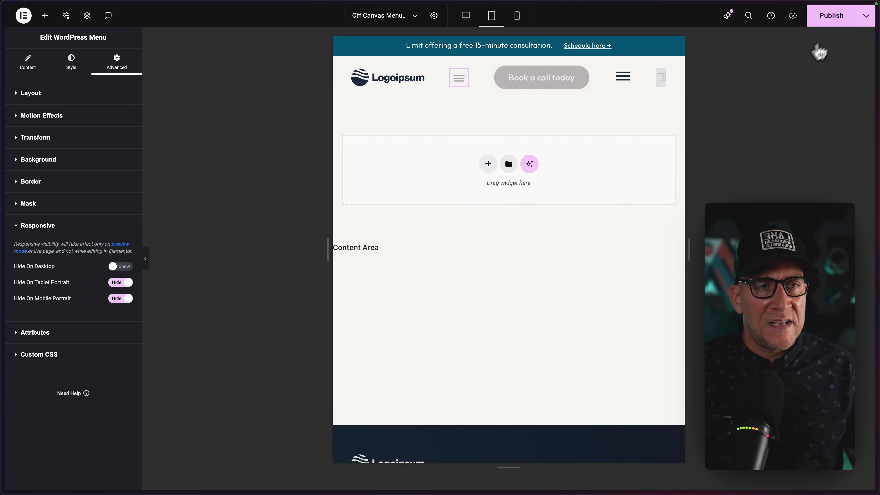
Publish the header template without adding any display condition.
click(831, 17)
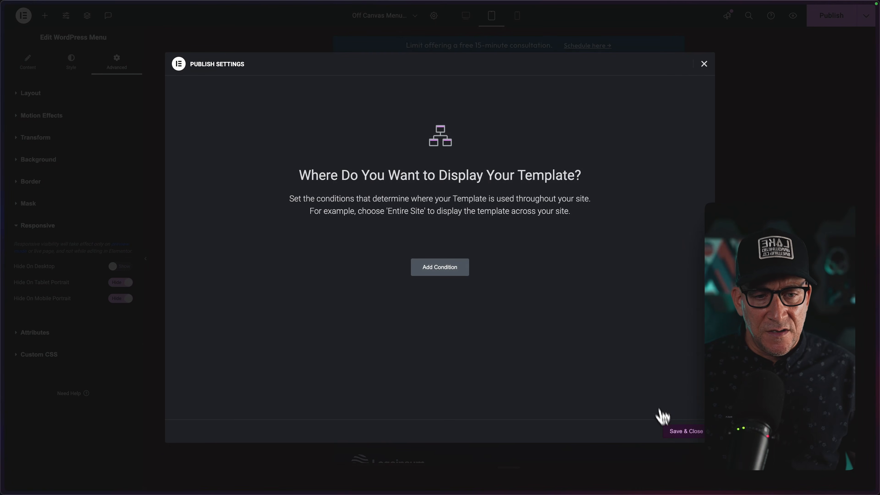
click(681, 433)
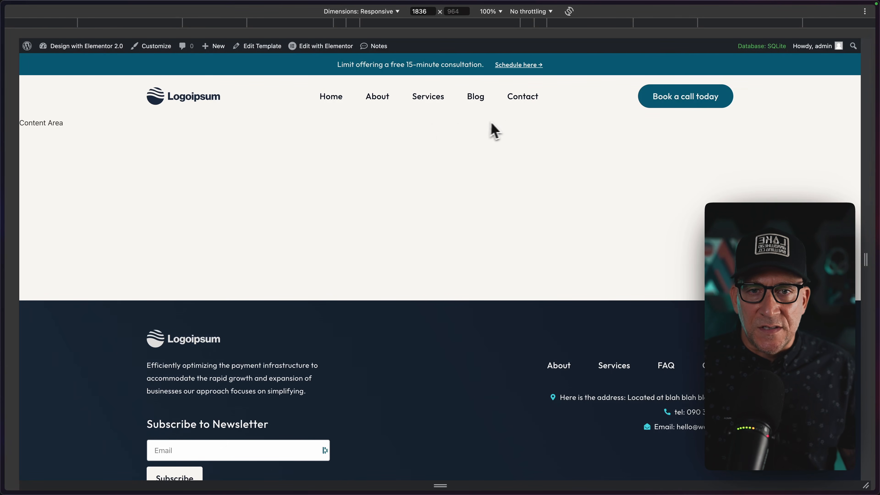
Narrow the page preview to about 841 px wide and test opening and closing the off-canvas menu.
drag(864, 267, 635, 262)
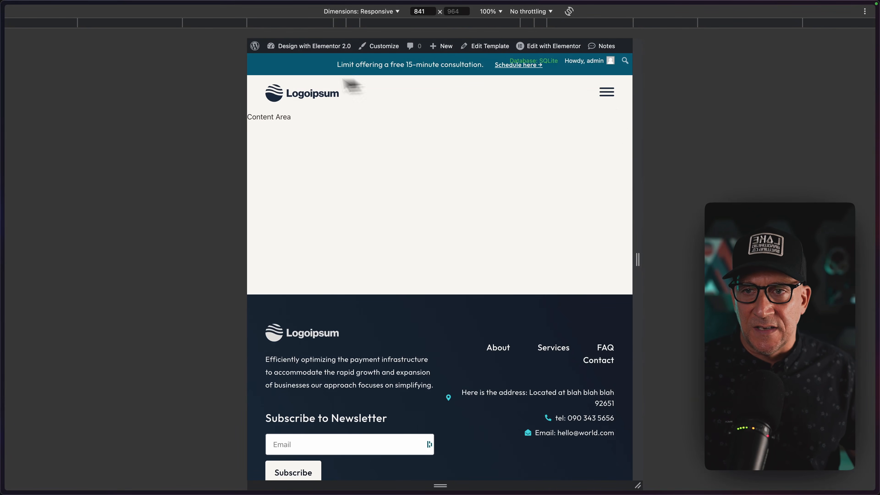
click(607, 93)
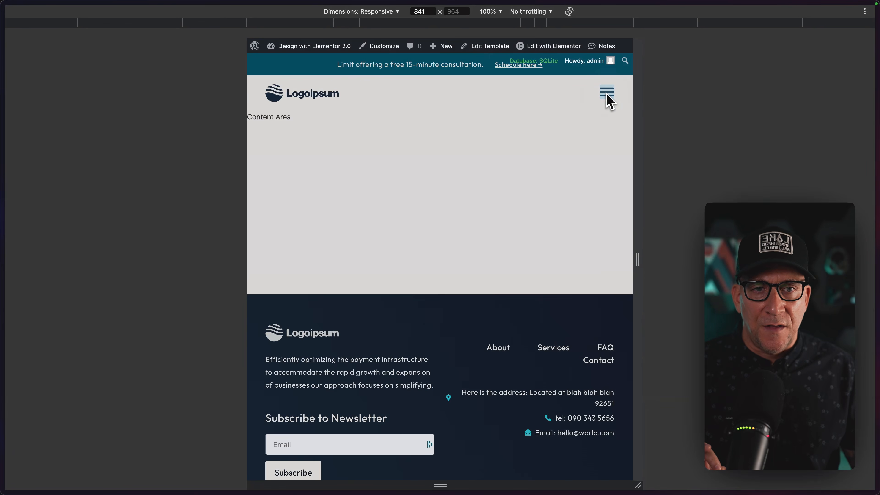
click(458, 75)
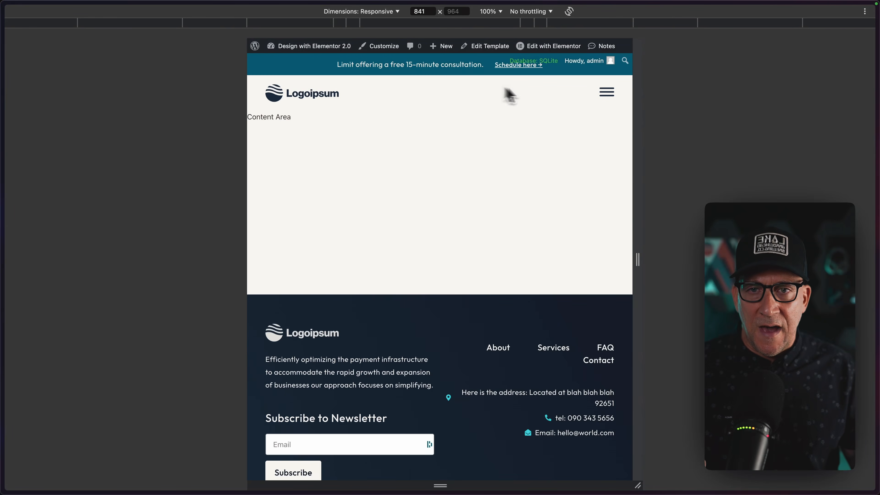
click(599, 93)
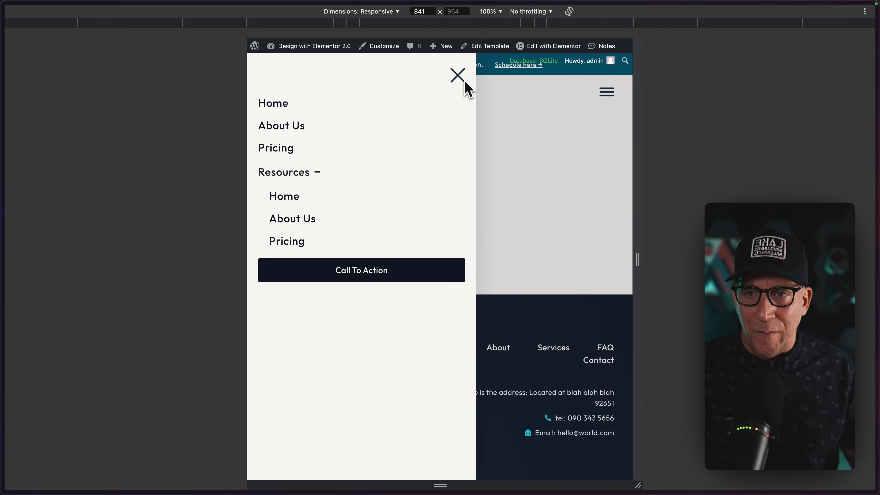